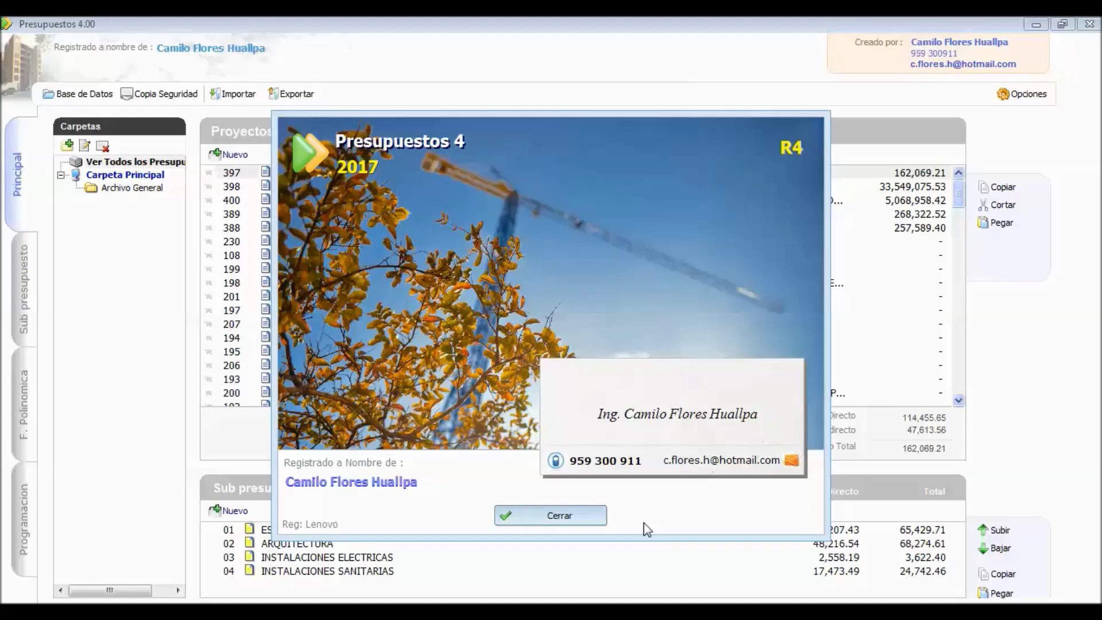
# Step: Open the ESTRUCTURAS sub-budget of CONSTRUCCION DEL LOCAL SOCIAL and preview its budget summary (Resumen) report
pyautogui.click(318, 527)
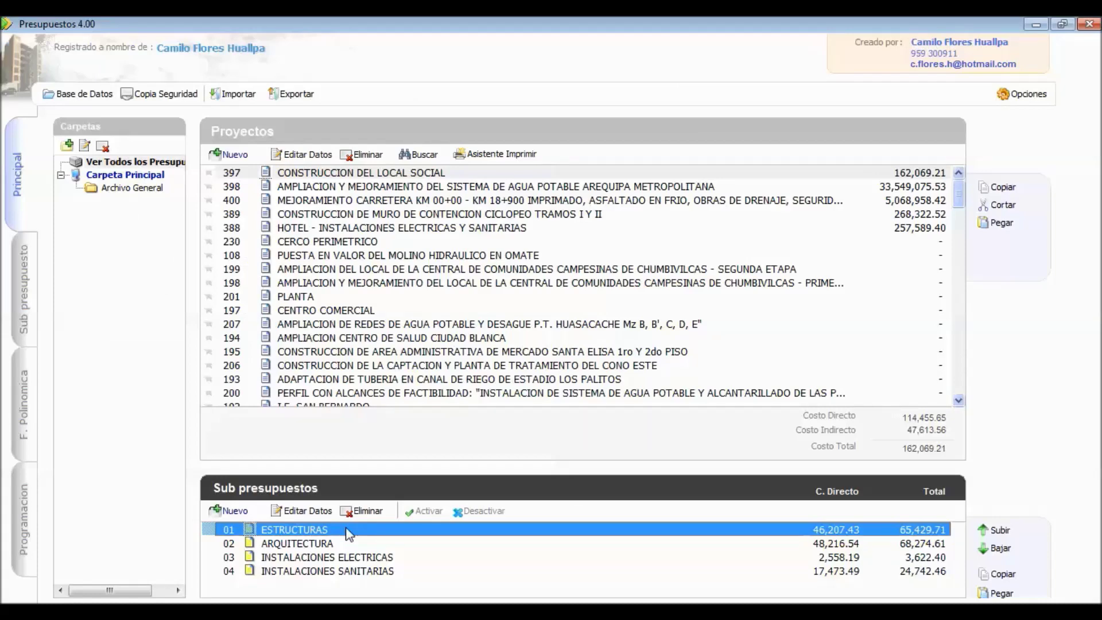
pyautogui.doubleClick(349, 534)
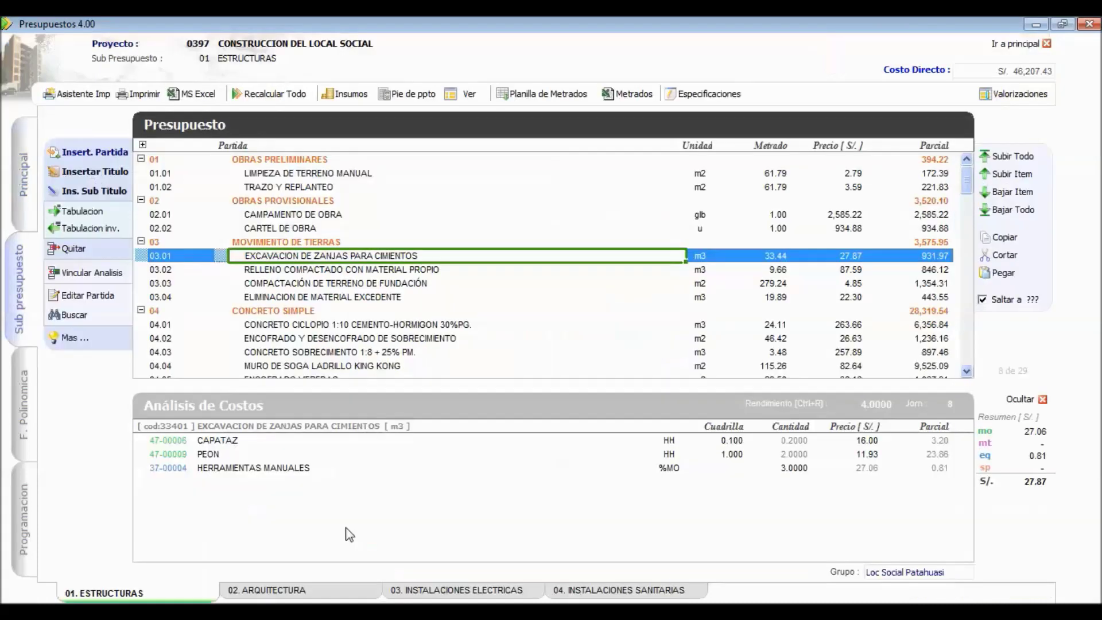
pyautogui.click(289, 216)
pyautogui.click(138, 93)
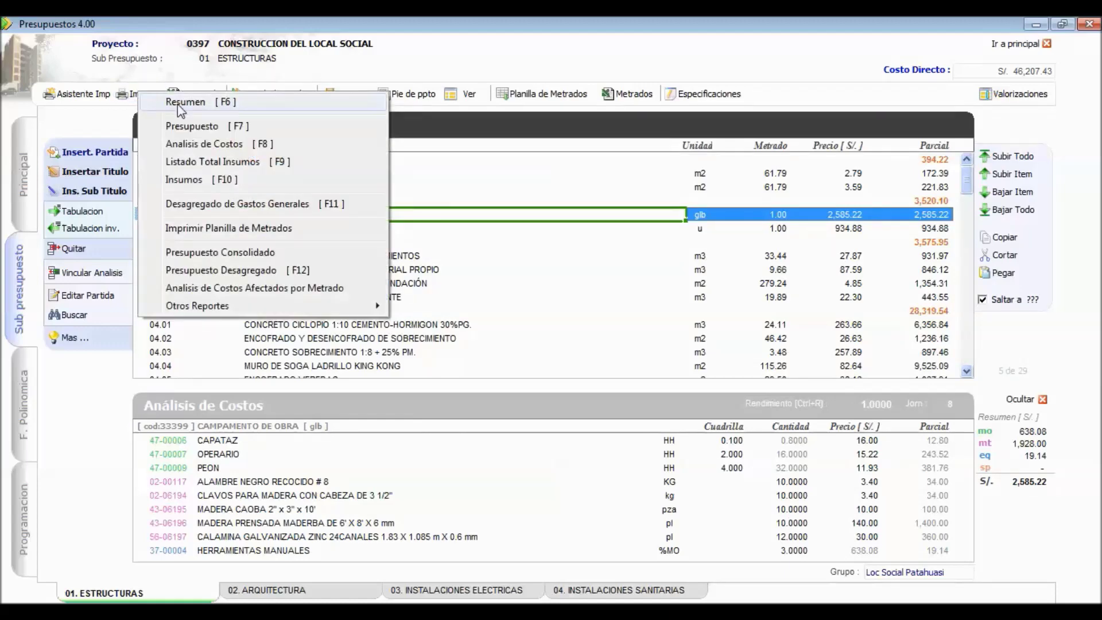
pyautogui.click(248, 103)
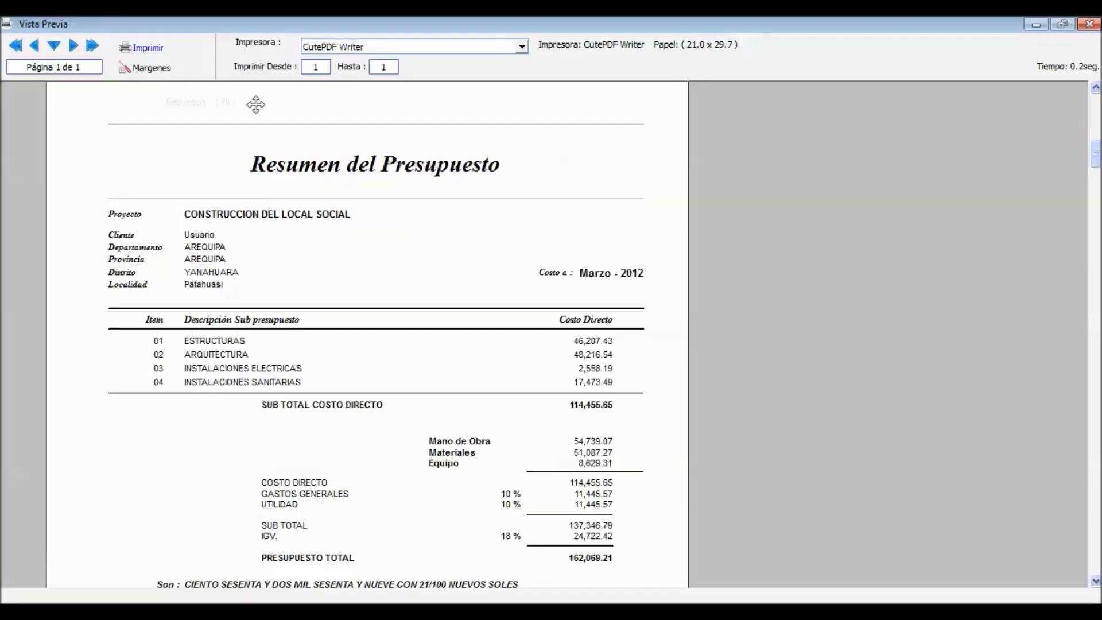
pyautogui.scroll(-3, 466, 407)
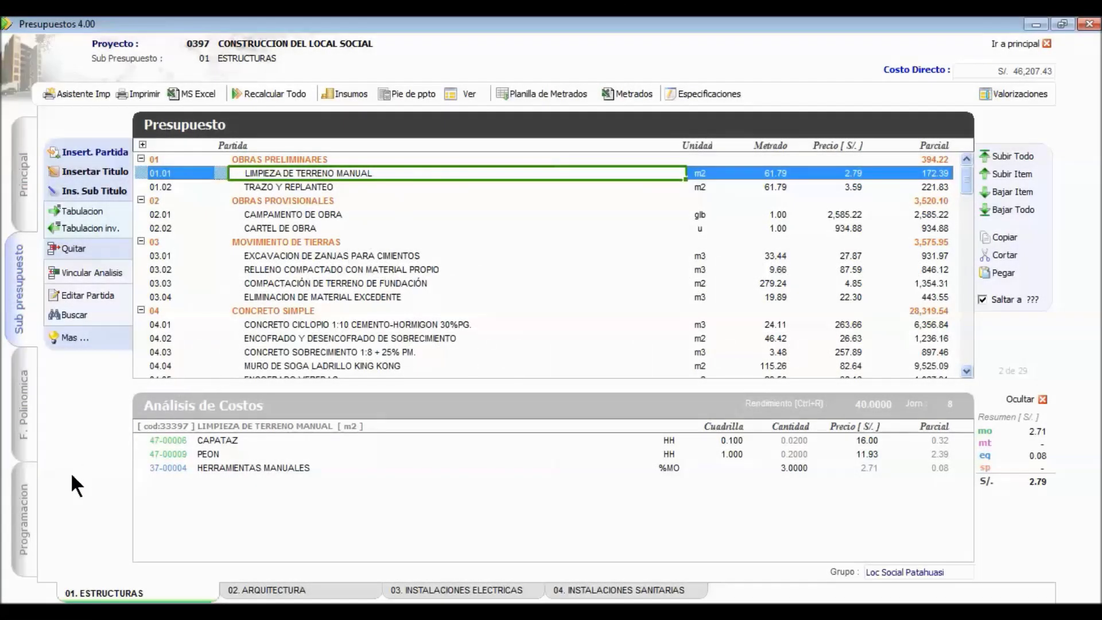
# Step: Check EXCAVACION DE ZANJAS PARA CIMIENTOS in the project schedule, and examine the quantity and cost analysis of COMPACTACIÓN DE TERRENO DE FUNDACIÓN in the sub-budget
pyautogui.click(23, 528)
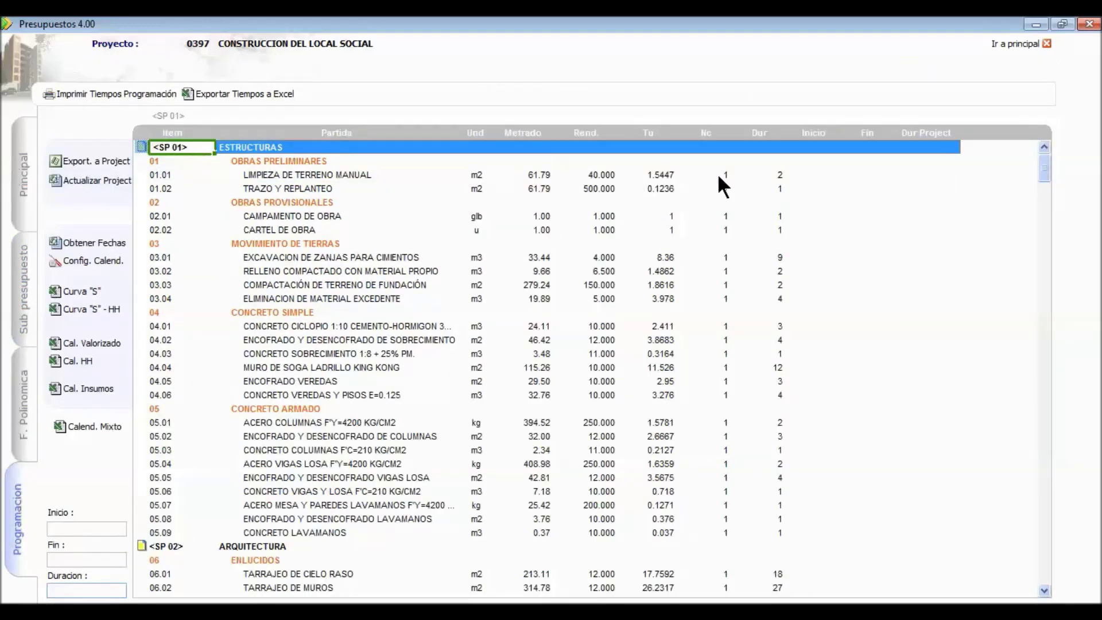
pyautogui.click(716, 256)
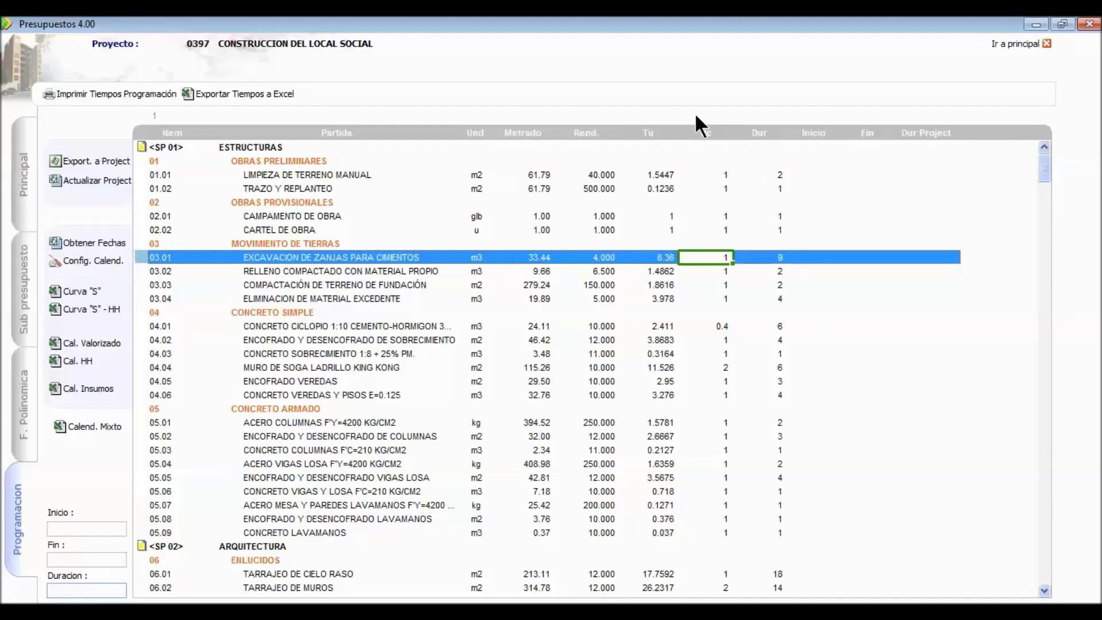
pyautogui.click(28, 251)
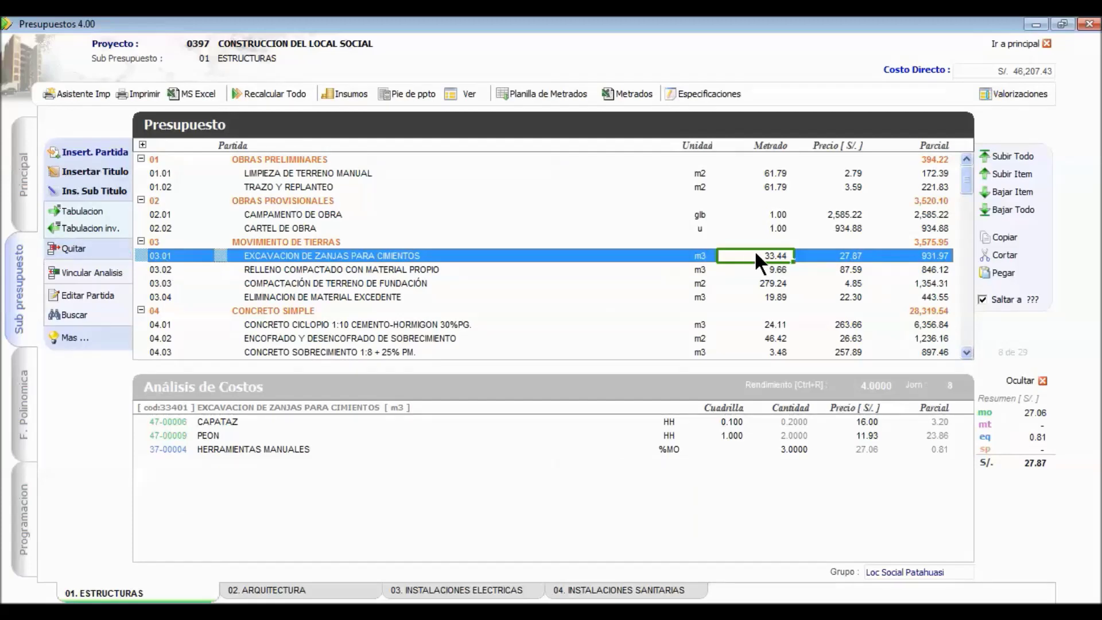
pyautogui.click(776, 285)
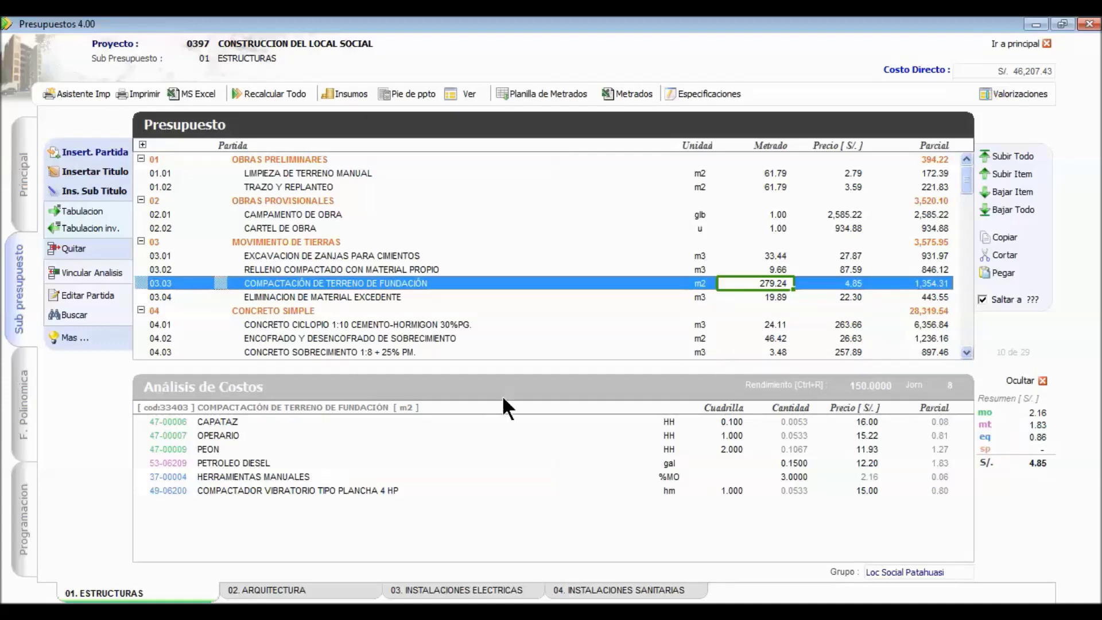
# Step: In the schedule, set the number of crews (Nc) to 2 for EXCAVACION DE ZANJAS PARA CIMIENTOS and TARRAJEO DE CIELO RASO
pyautogui.click(33, 500)
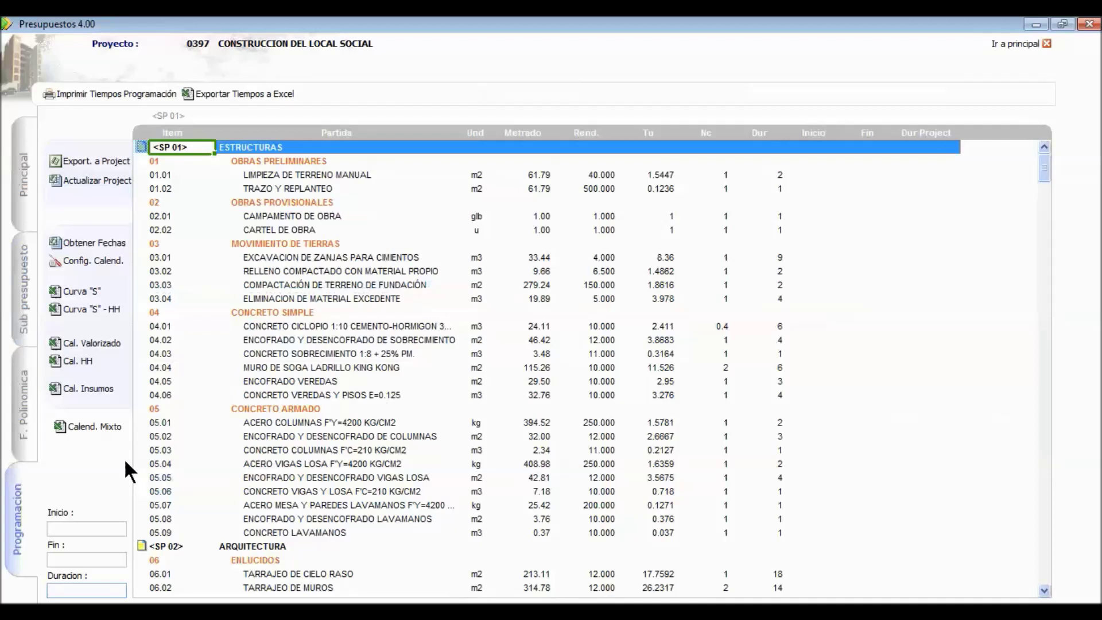
pyautogui.click(725, 245)
pyautogui.click(721, 259)
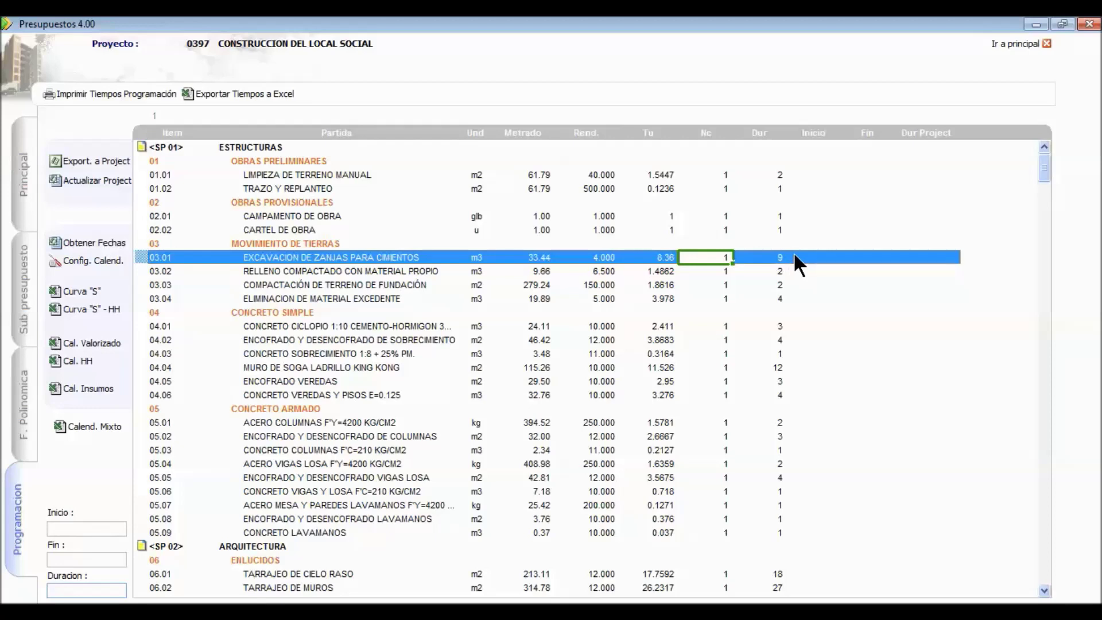
pyautogui.write('2')
pyautogui.press('Return')
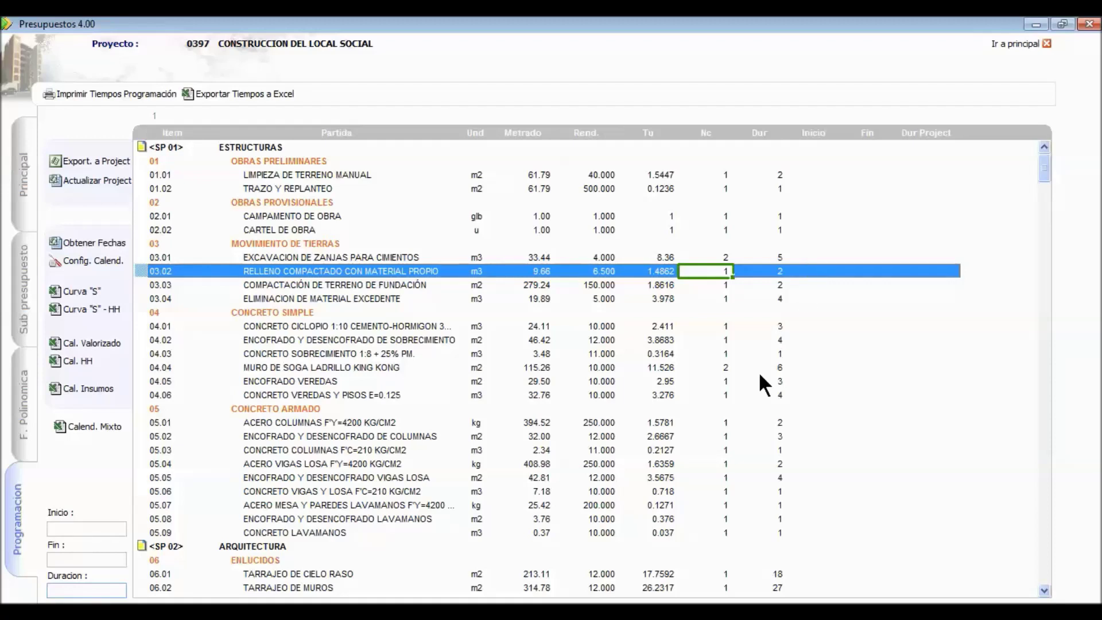
pyautogui.click(725, 574)
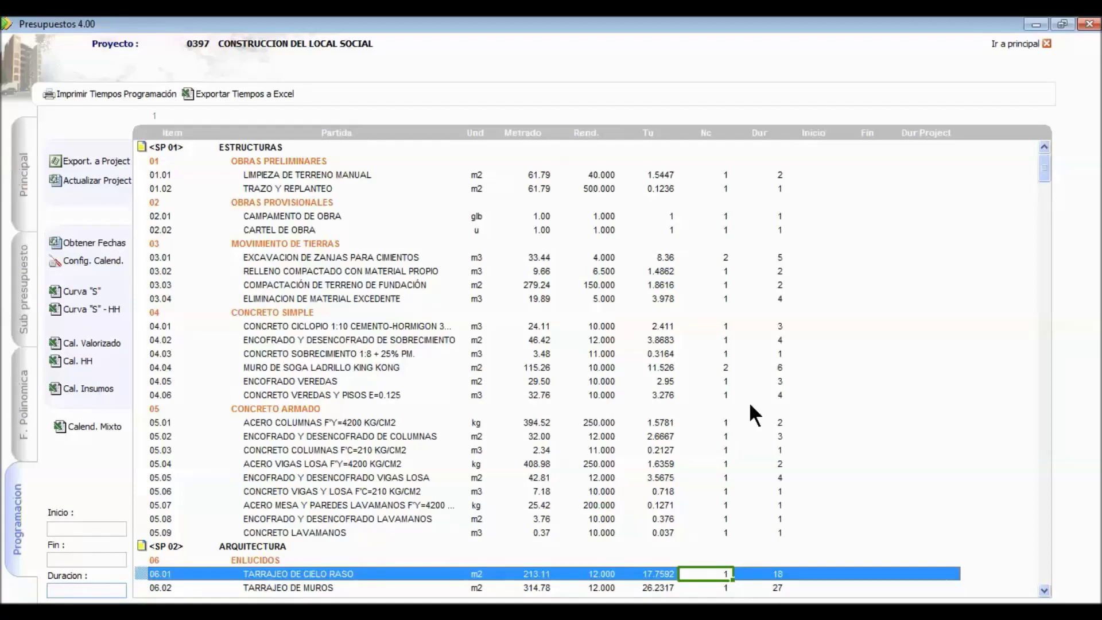
pyautogui.write('2')
pyautogui.press('Return')
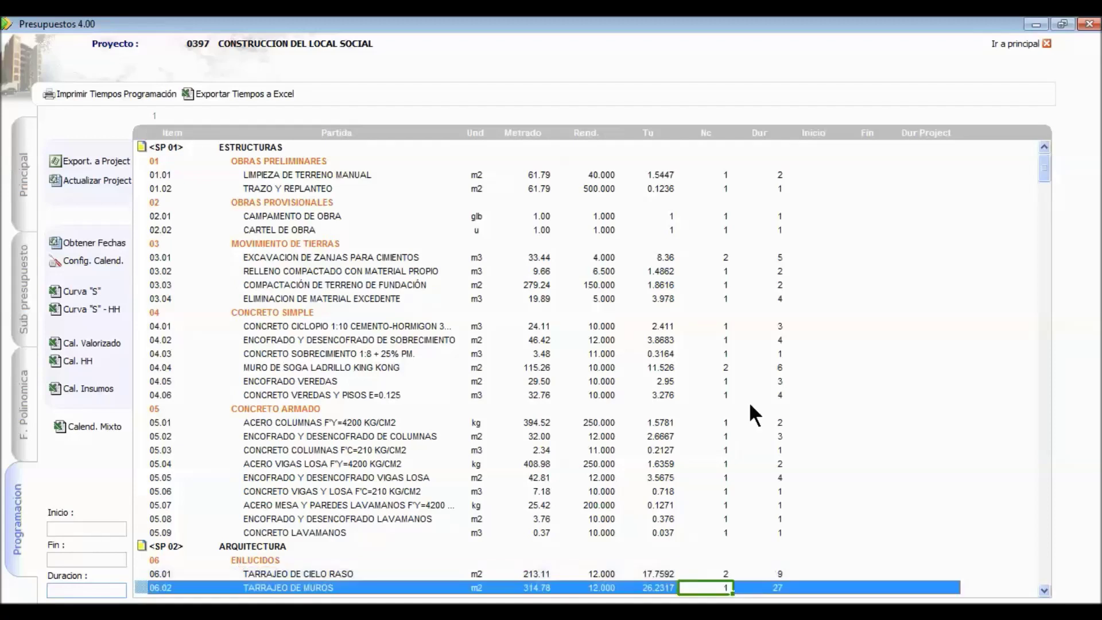
# Step: Set the duration of item 04.01, CONCRETO CICLOPIO 1:10, to 6 days and inspect its crew number
pyautogui.click(721, 366)
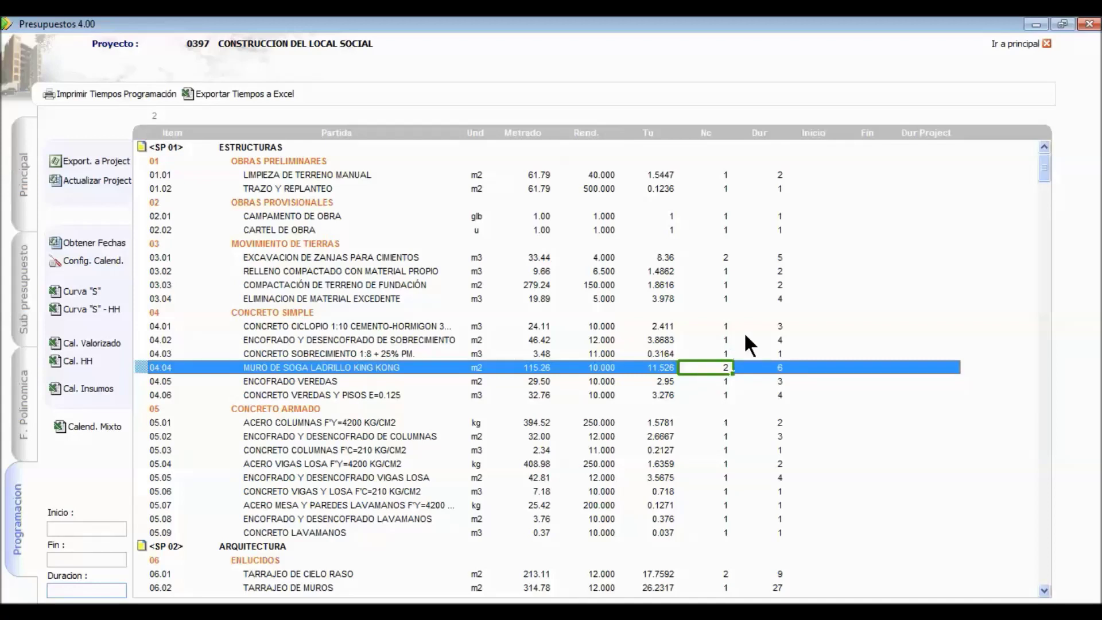
pyautogui.click(761, 327)
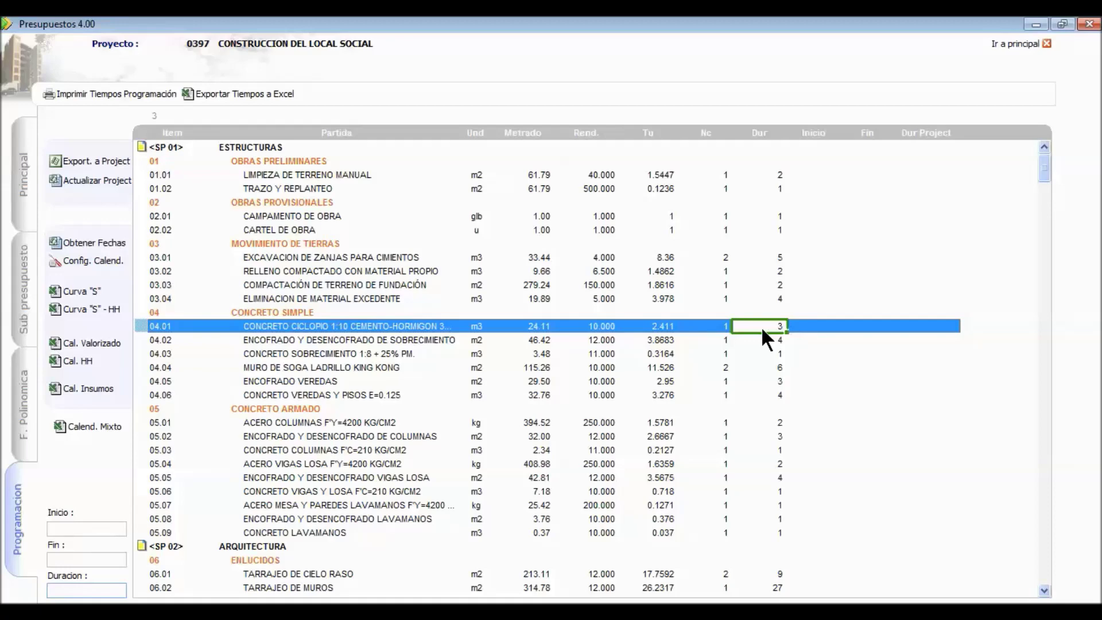
pyautogui.write('6')
pyautogui.press('Return')
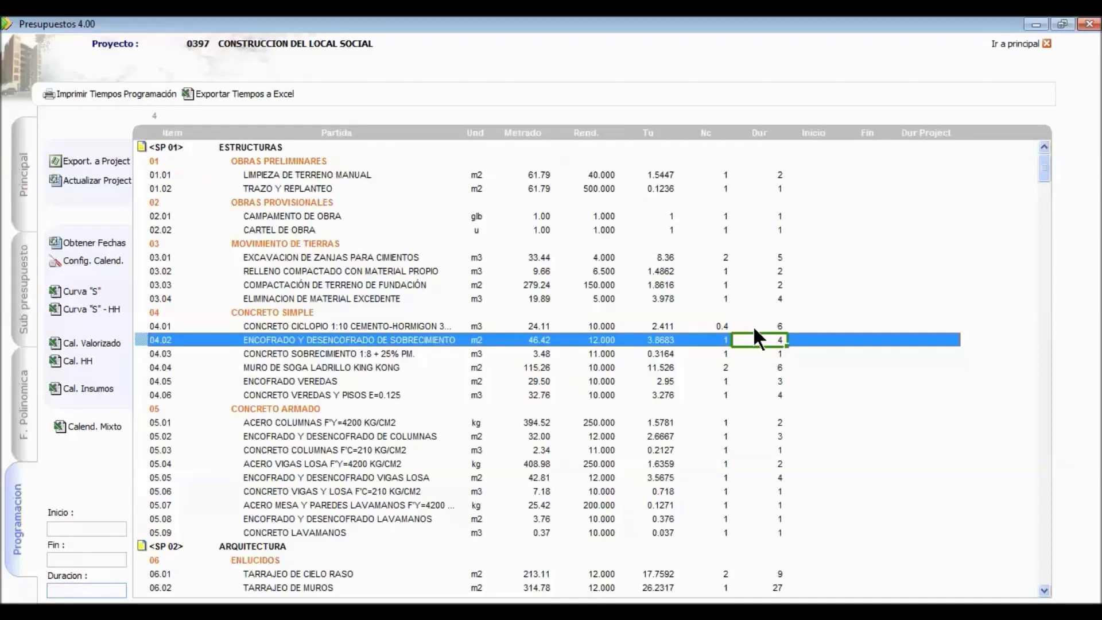
pyautogui.click(694, 322)
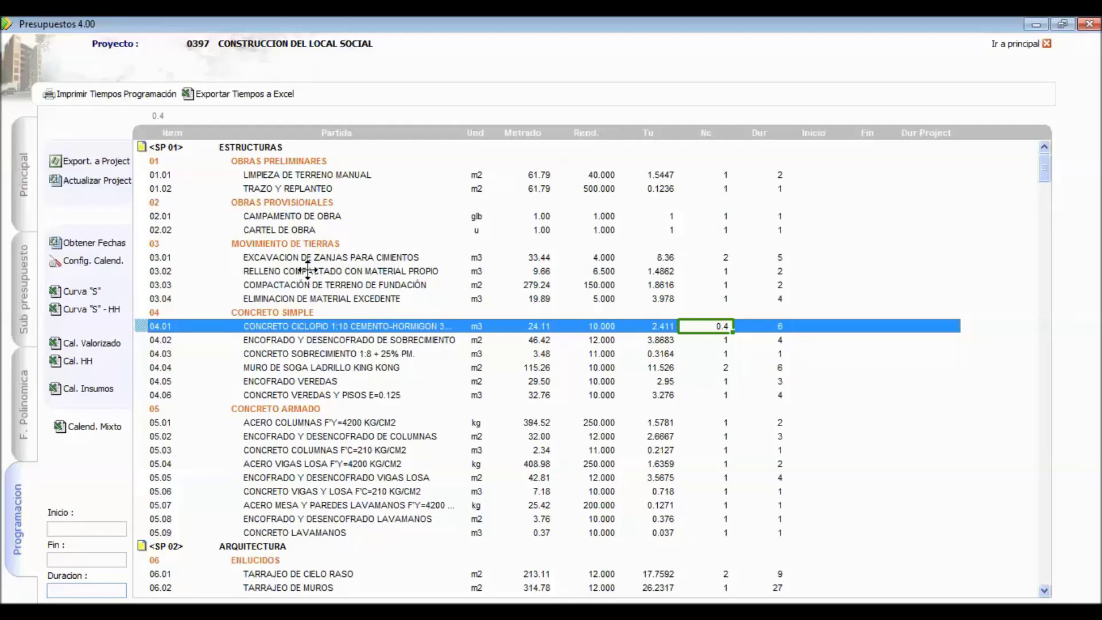
# Step: Set the number of crews (Nc) to 1 for TARRAJEO DE CIELO RASO and to 2 for TARRAJEO DE MUROS
pyautogui.scroll(-6, 313, 298)
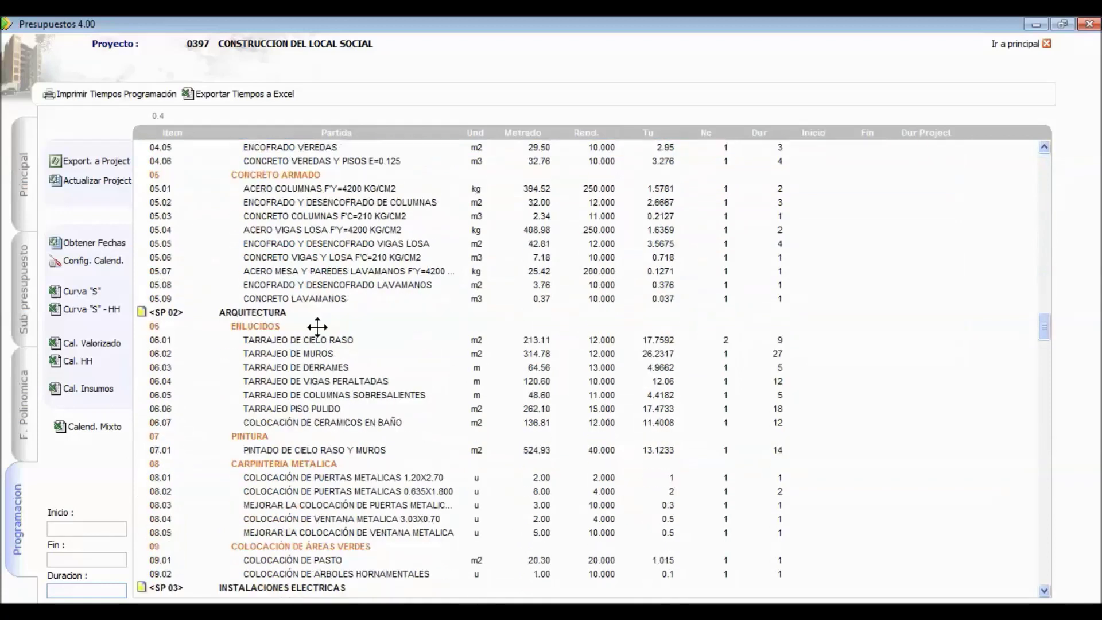
pyautogui.scroll(-1, 317, 327)
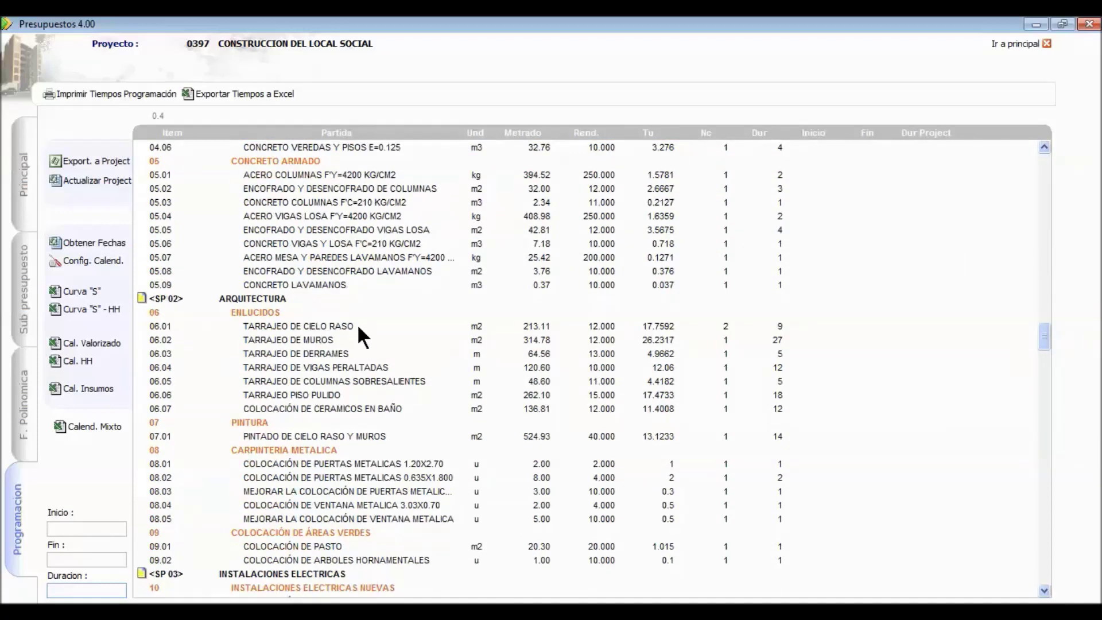
pyautogui.click(719, 329)
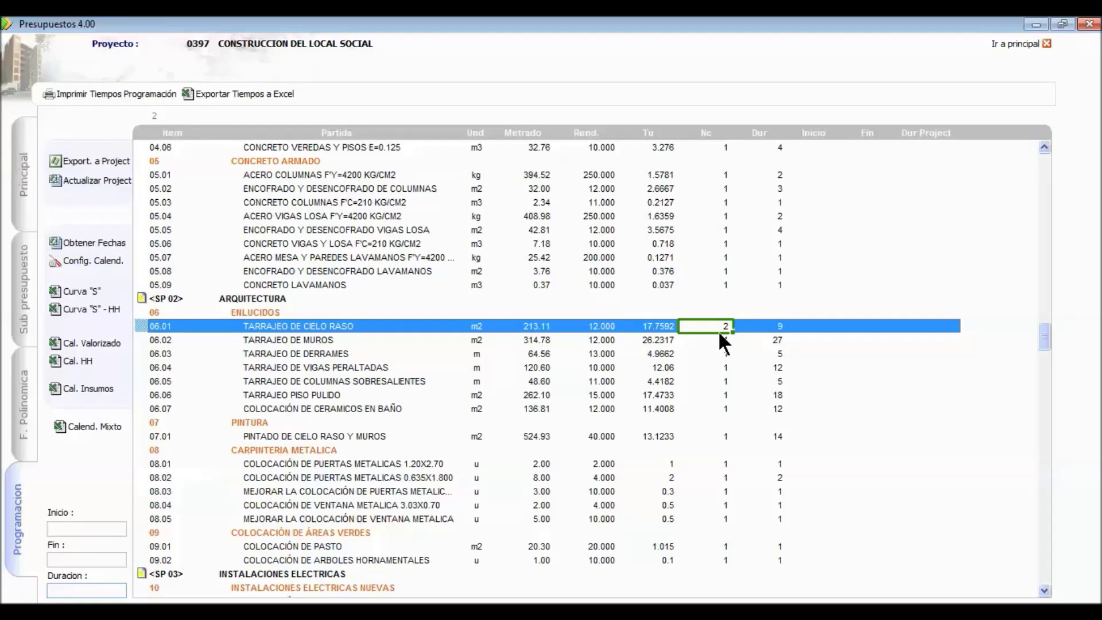
pyautogui.write('1')
pyautogui.press('Return')
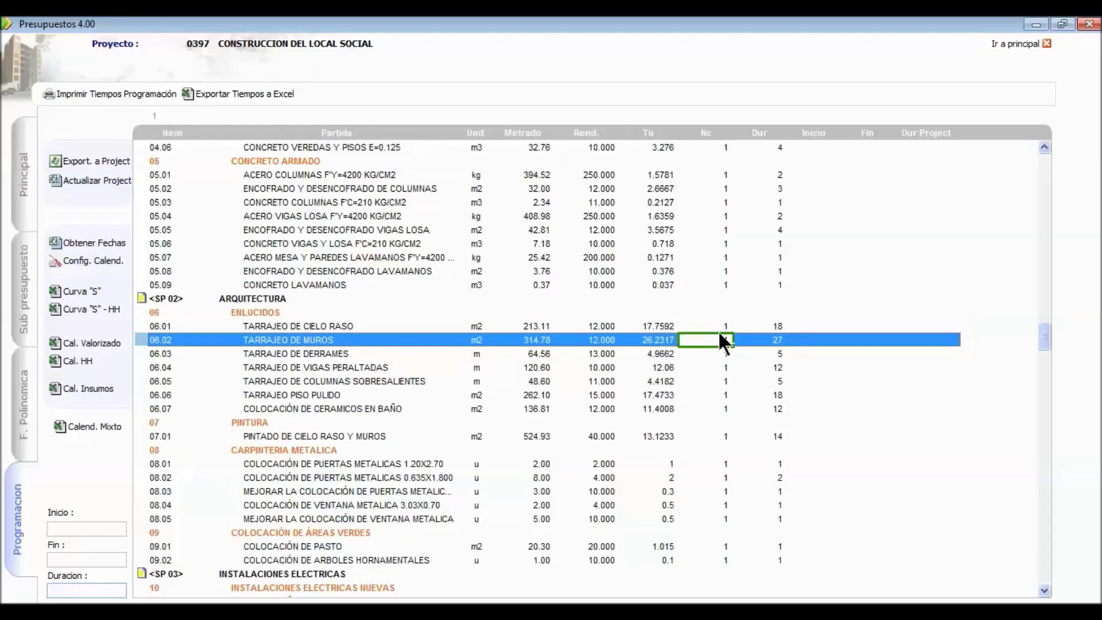
pyautogui.write('2')
pyautogui.press('Return')
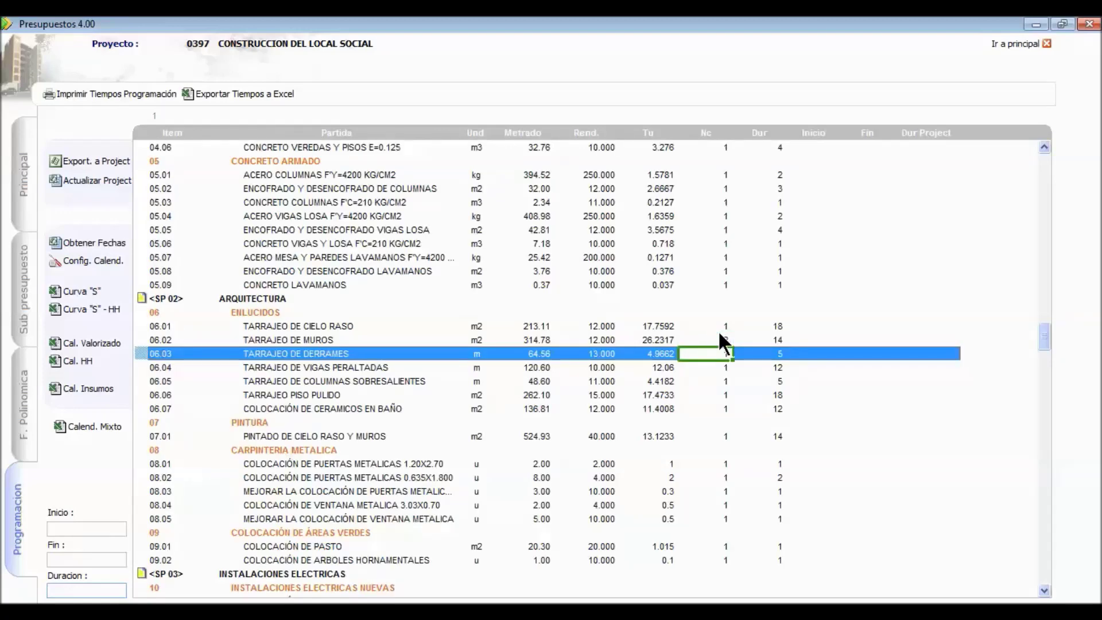
# Step: Export the construction schedule to Microsoft Project
pyautogui.scroll(6, 402, 287)
pyautogui.click(291, 258)
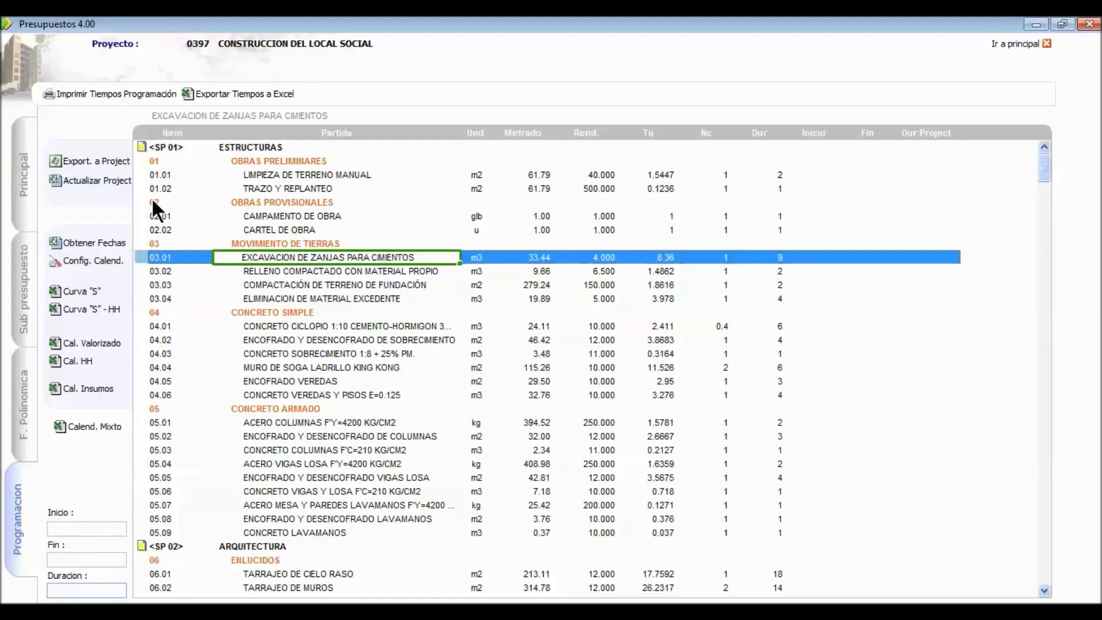
pyautogui.click(105, 163)
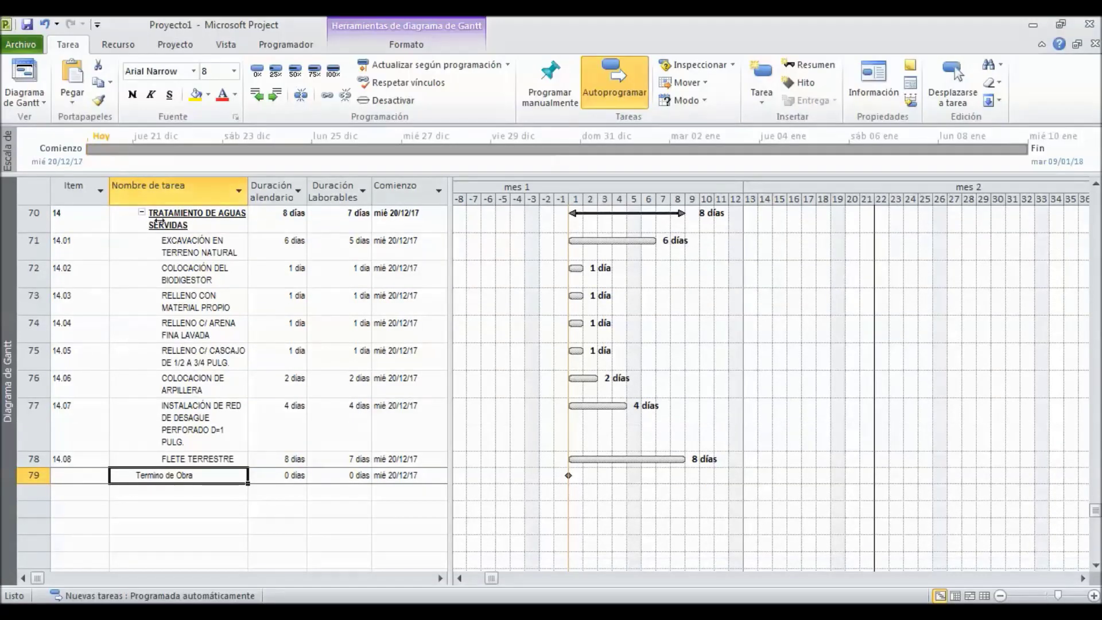
# Step: Review the exported tasks and durations in Microsoft Project from the top, comparing the ESTRUCTURAS group with the Presupuestos schedule
pyautogui.scroll(10, 164, 434)
pyautogui.scroll(13, 164, 433)
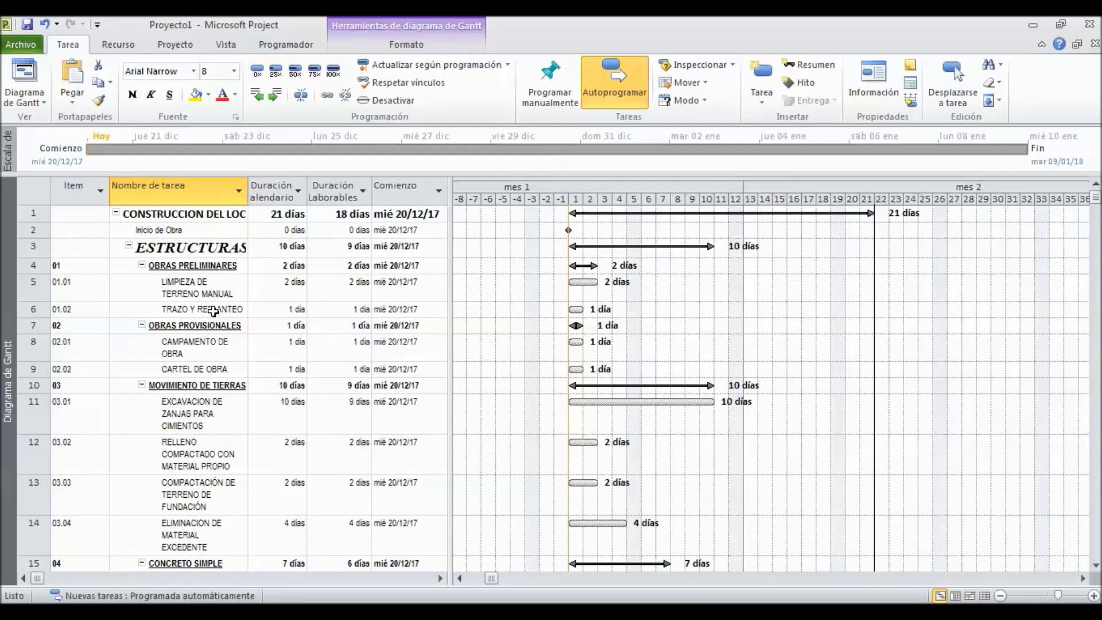
pyautogui.click(291, 251)
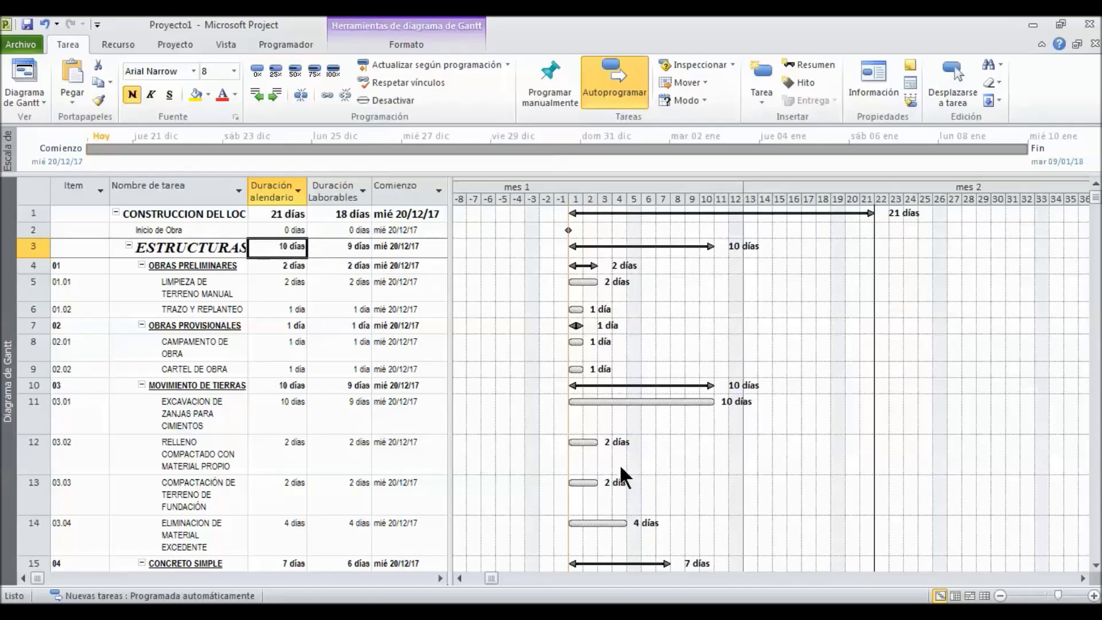
pyautogui.click(689, 611)
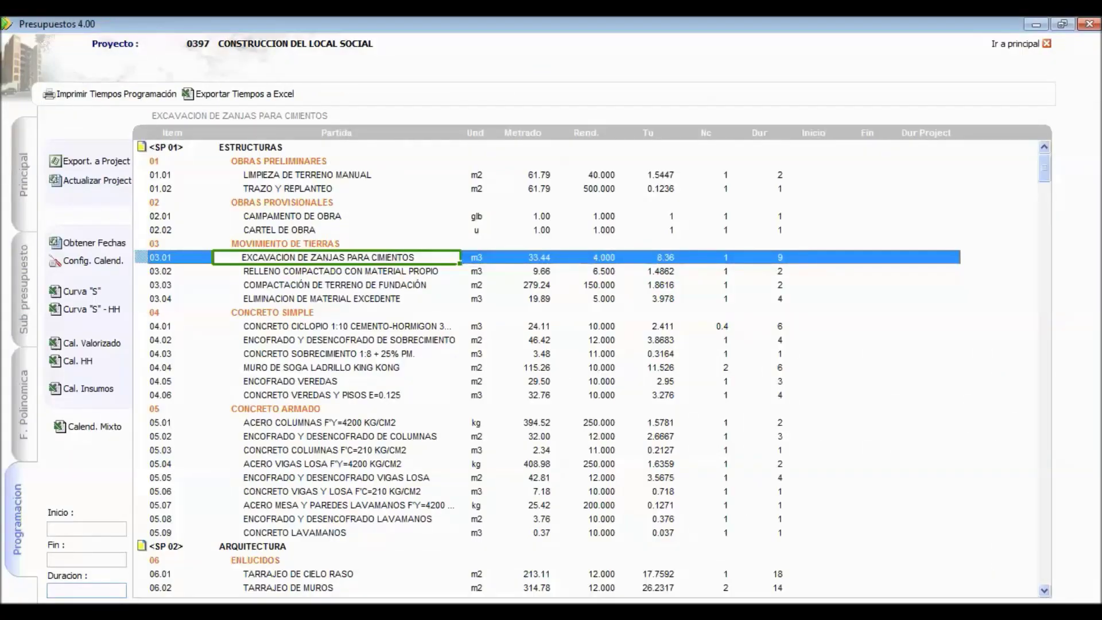
pyautogui.click(595, 613)
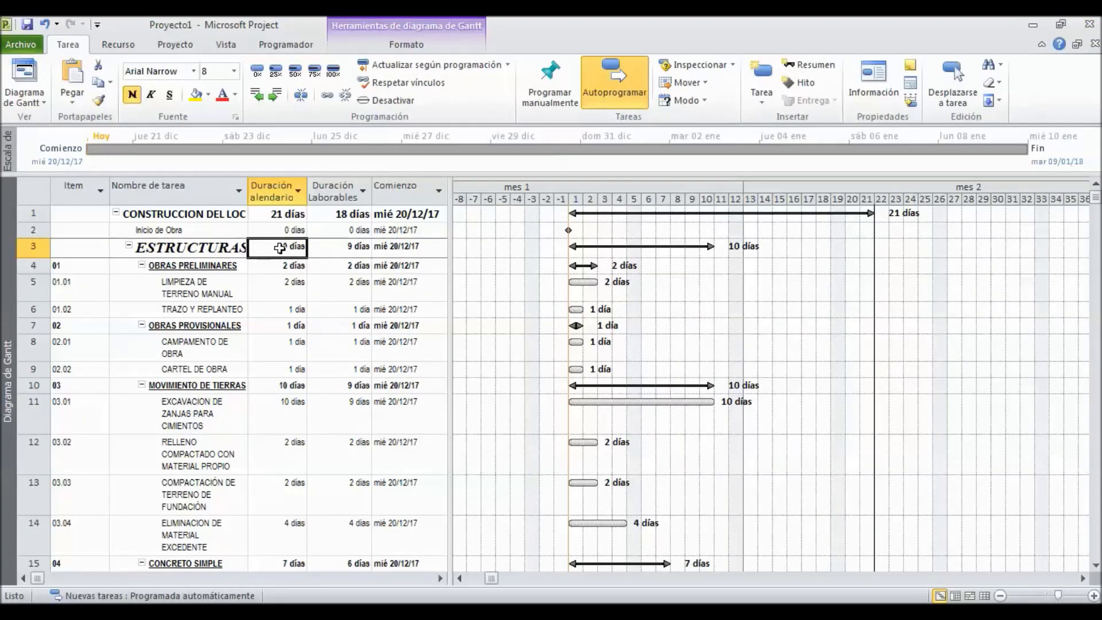
pyautogui.press('Left')
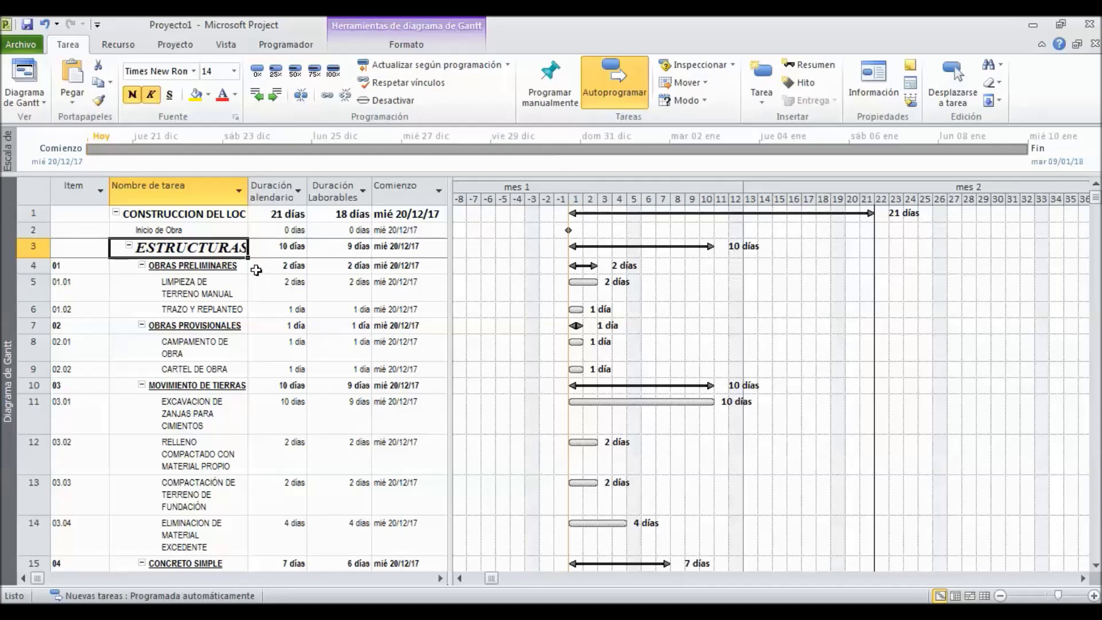
# Step: Start saving the project as a new file and browse to the Programacion de Obras folder on drive E
pyautogui.click(26, 47)
pyautogui.click(62, 71)
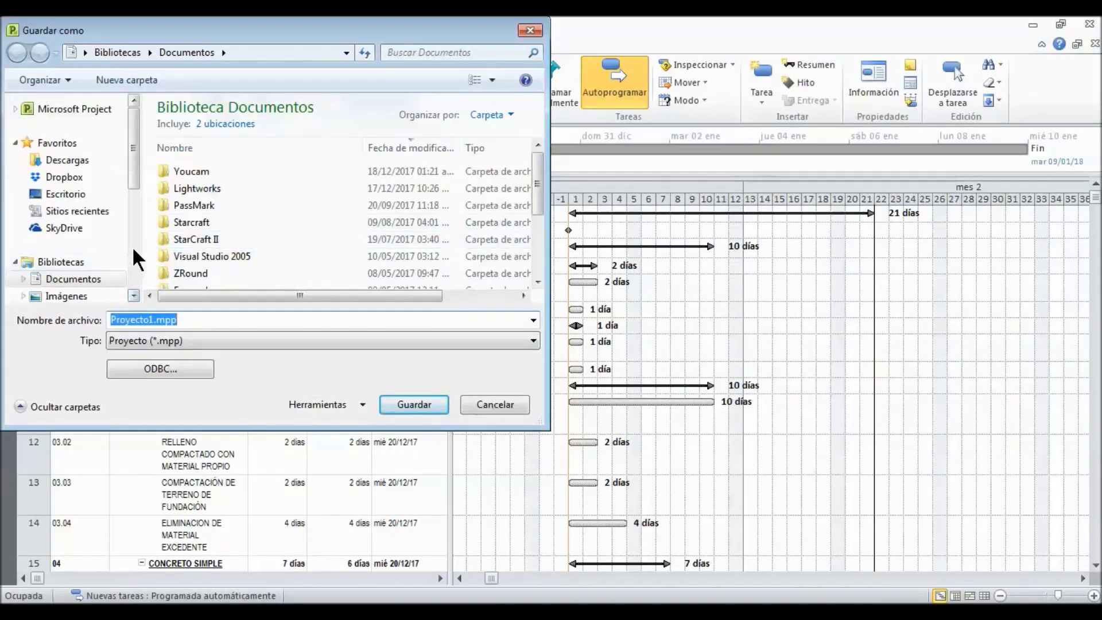
pyautogui.scroll(-3, 115, 246)
pyautogui.click(92, 274)
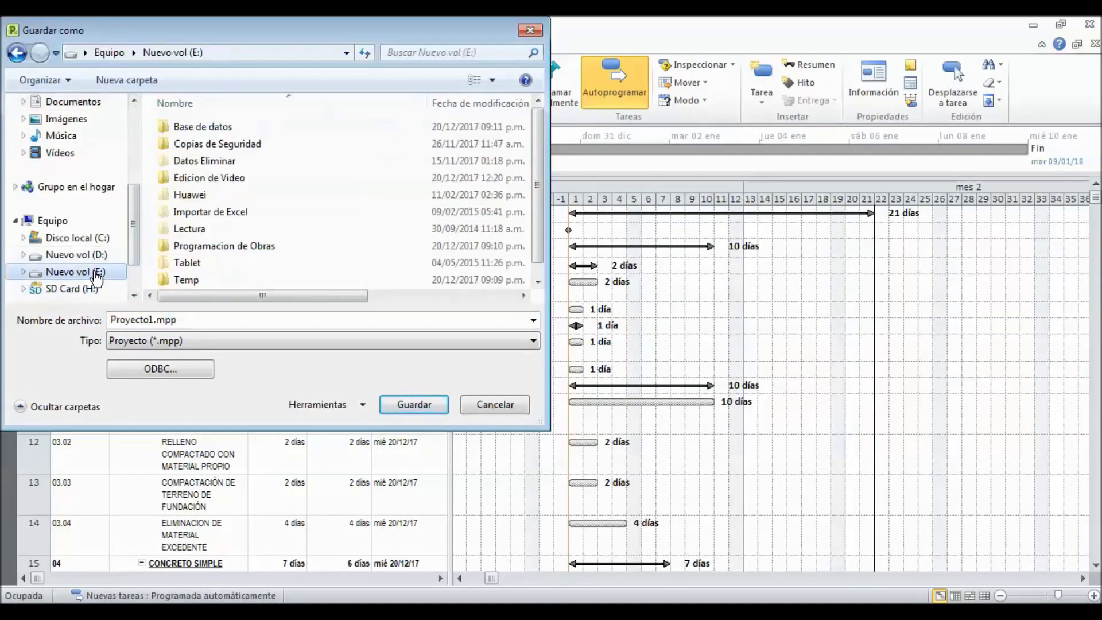
pyautogui.click(232, 248)
pyautogui.doubleClick(229, 244)
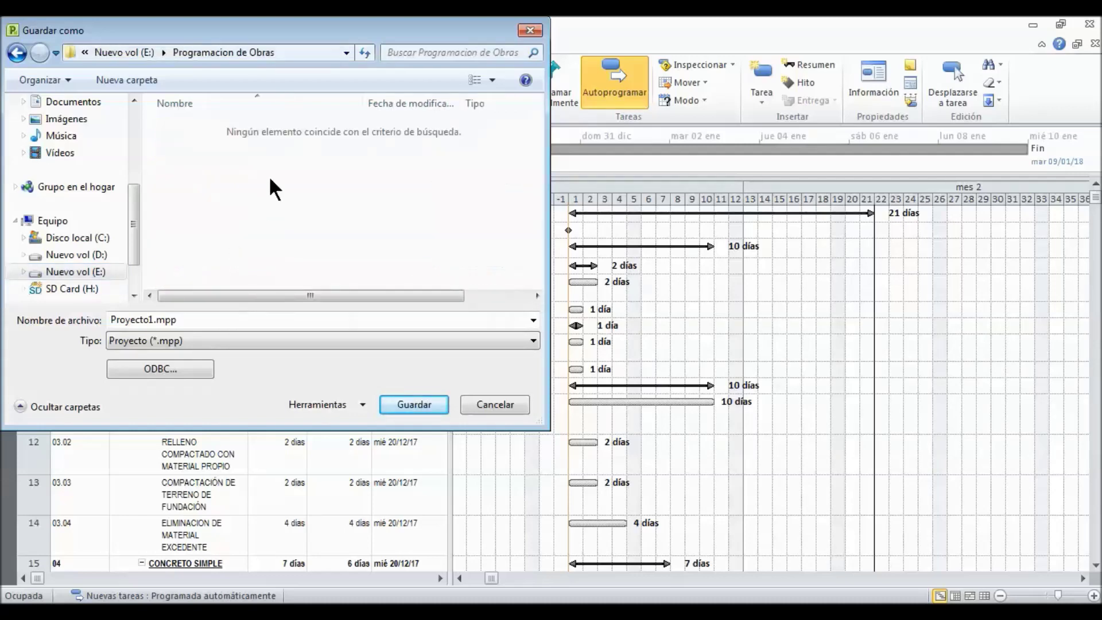
# Step: Create a folder named Programacion para Licitacion inside Programacion de Obras and open it as the save location
pyautogui.click(143, 82)
pyautogui.write('Pr')
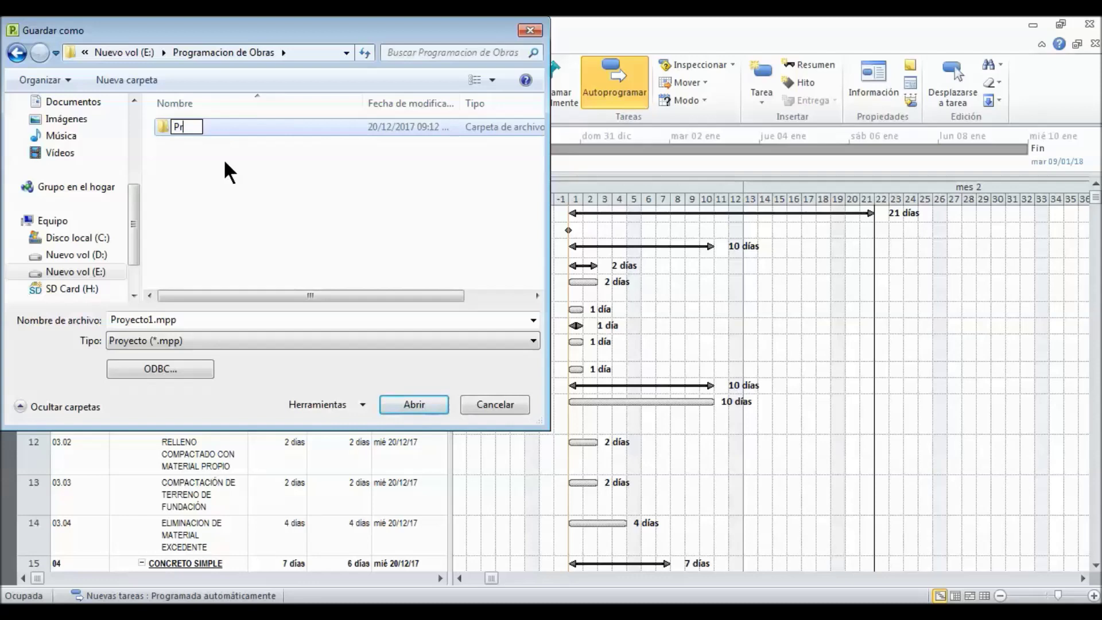
pyautogui.write('ogramacio')
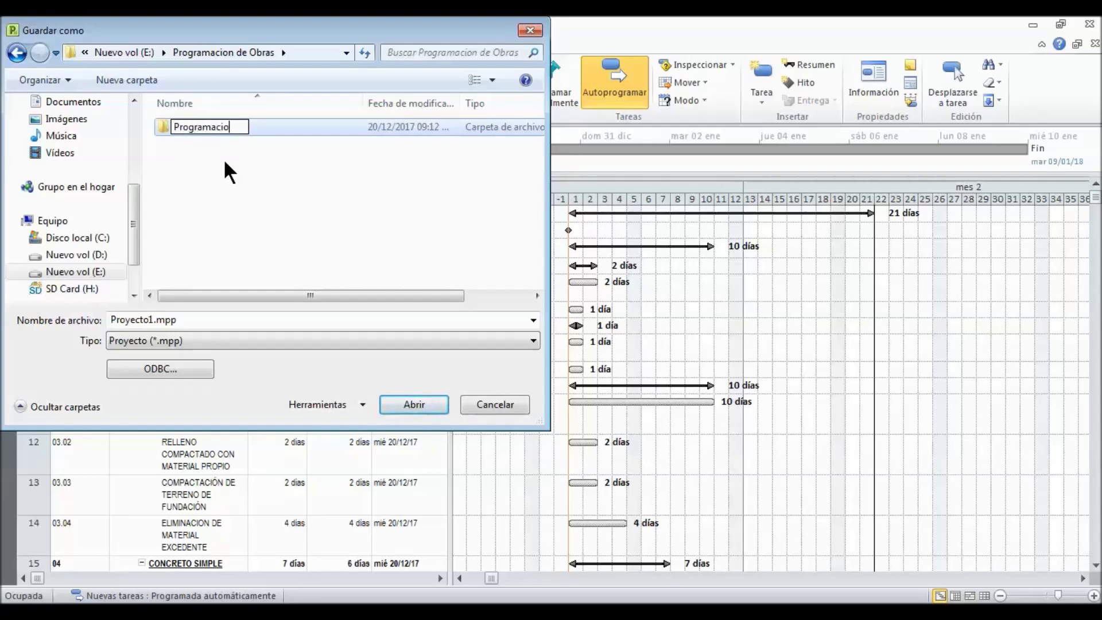
pyautogui.write('n para Licitacion')
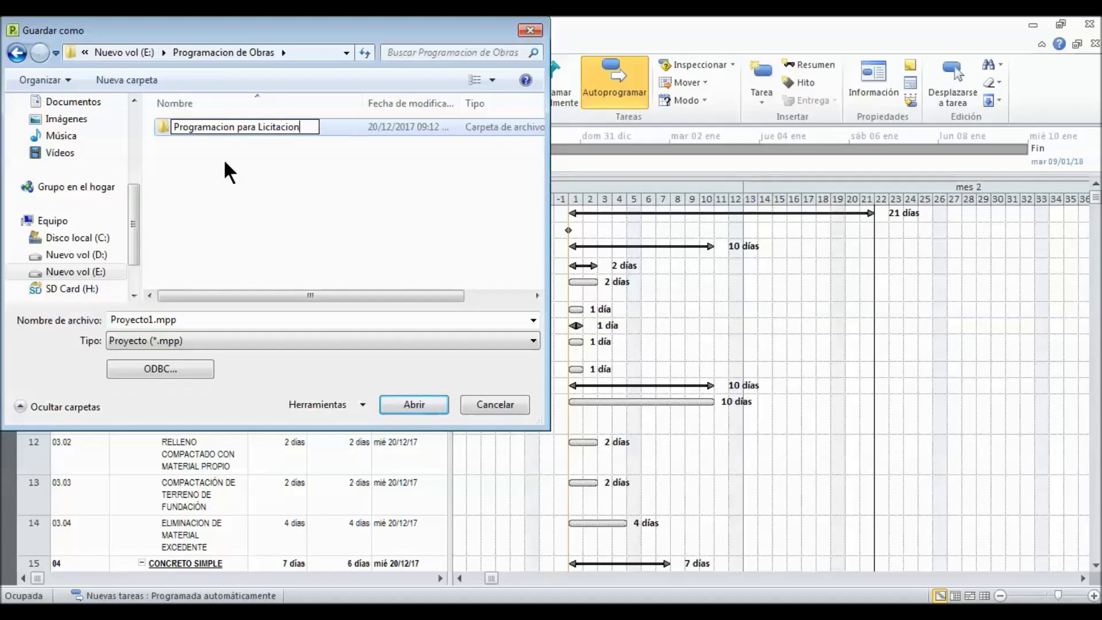
pyautogui.press('Return')
pyautogui.press('Return')
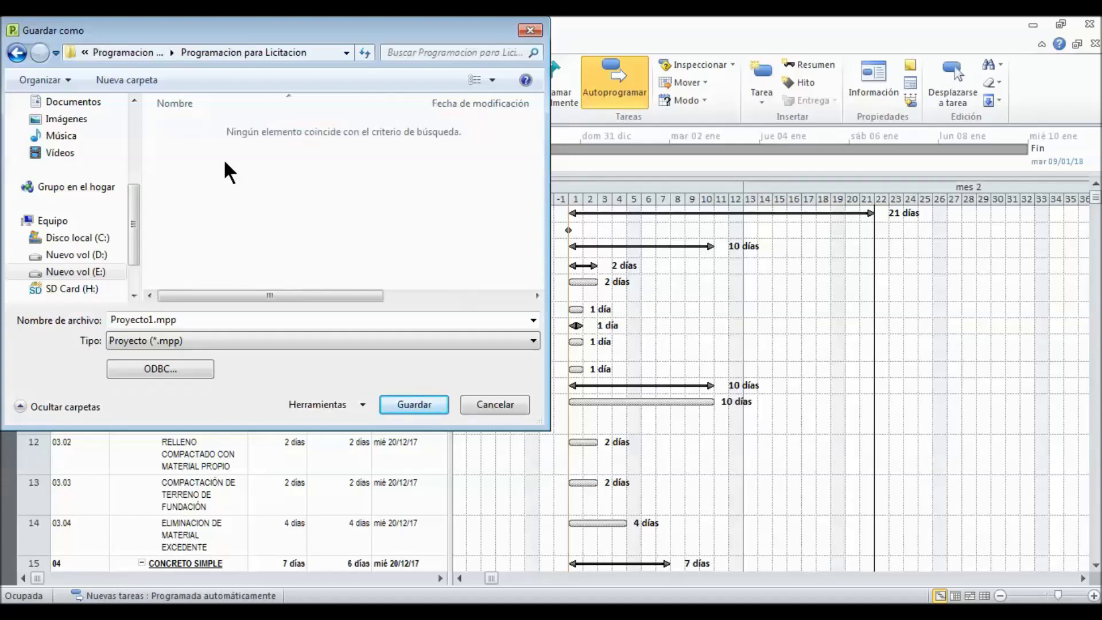
# Step: Save the project under the file name Programacion Diagrama Gantt
pyautogui.click(258, 321)
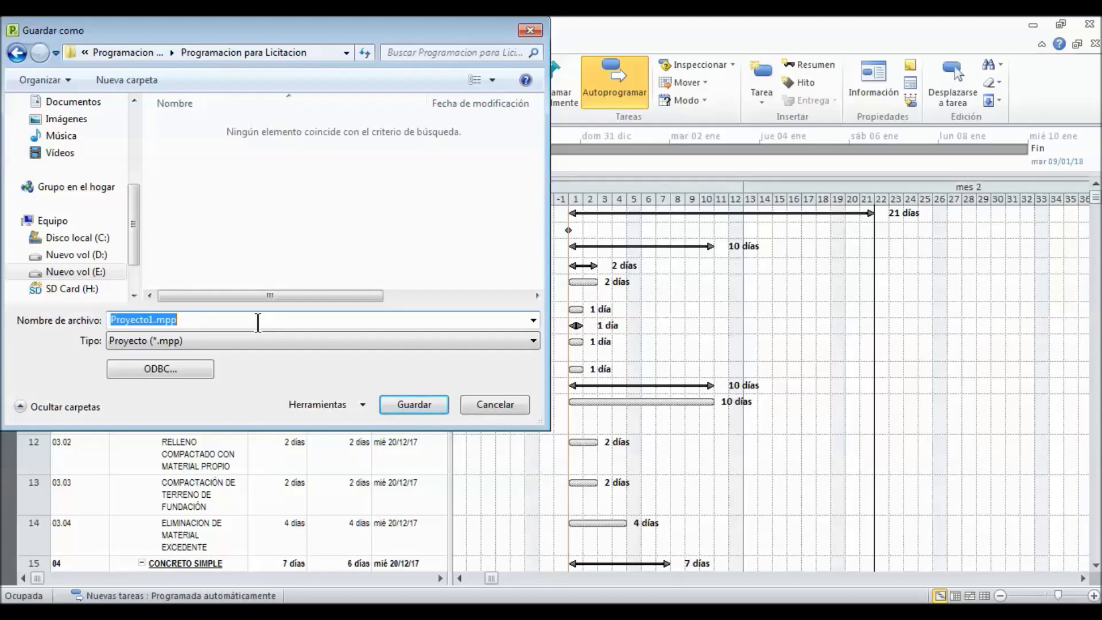
pyautogui.write('Prog')
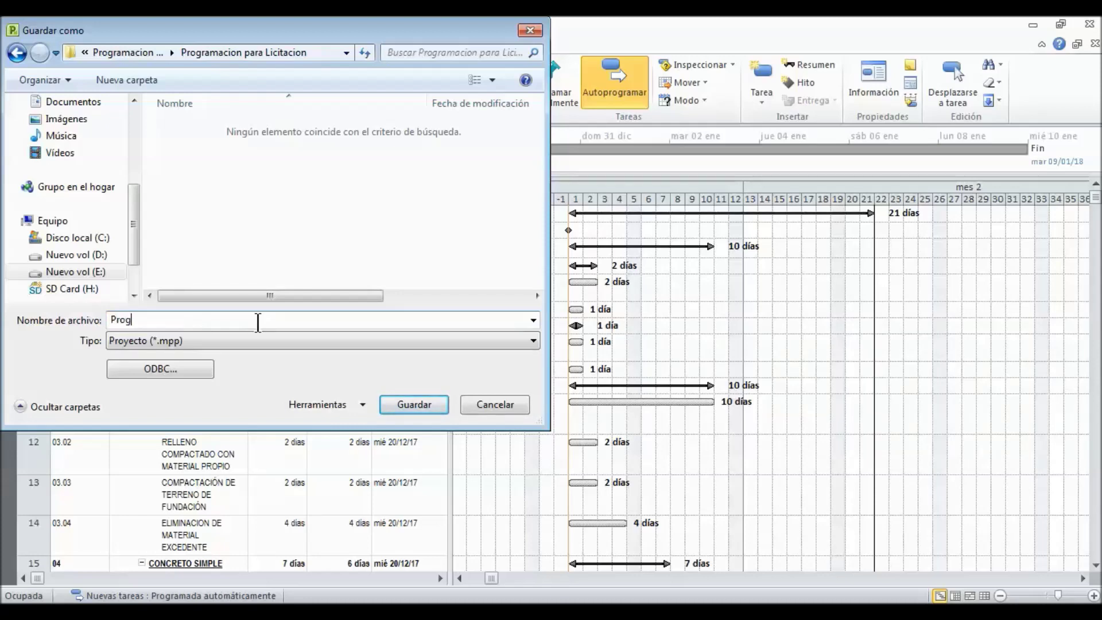
pyautogui.write('ramacion Diagrama Gat')
pyautogui.press('BackSpace')
pyautogui.write('ntt')
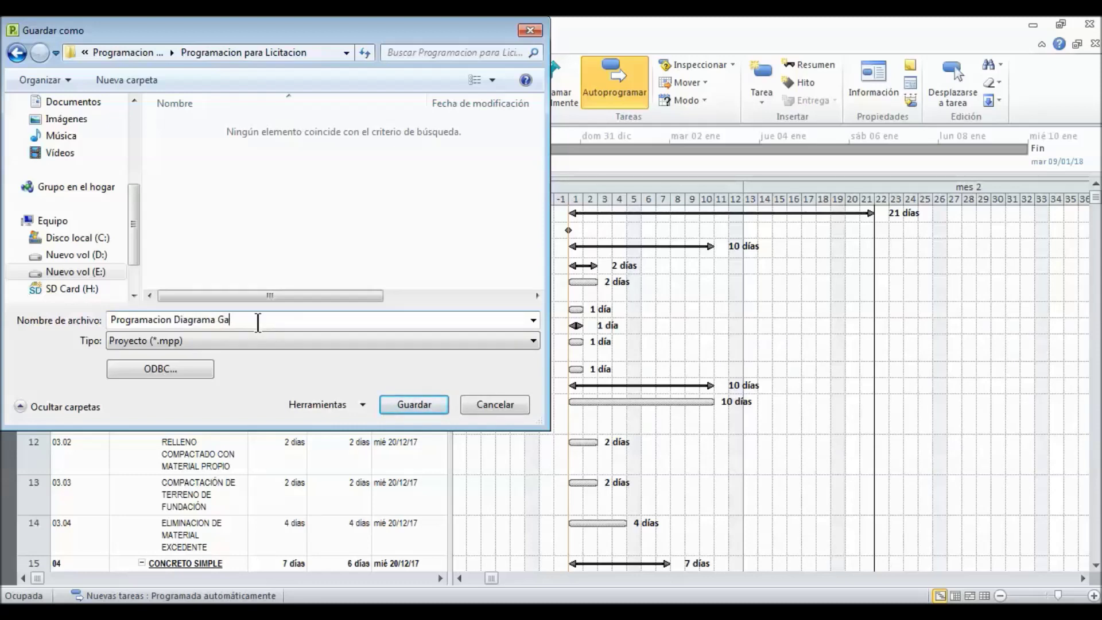
pyautogui.click(435, 406)
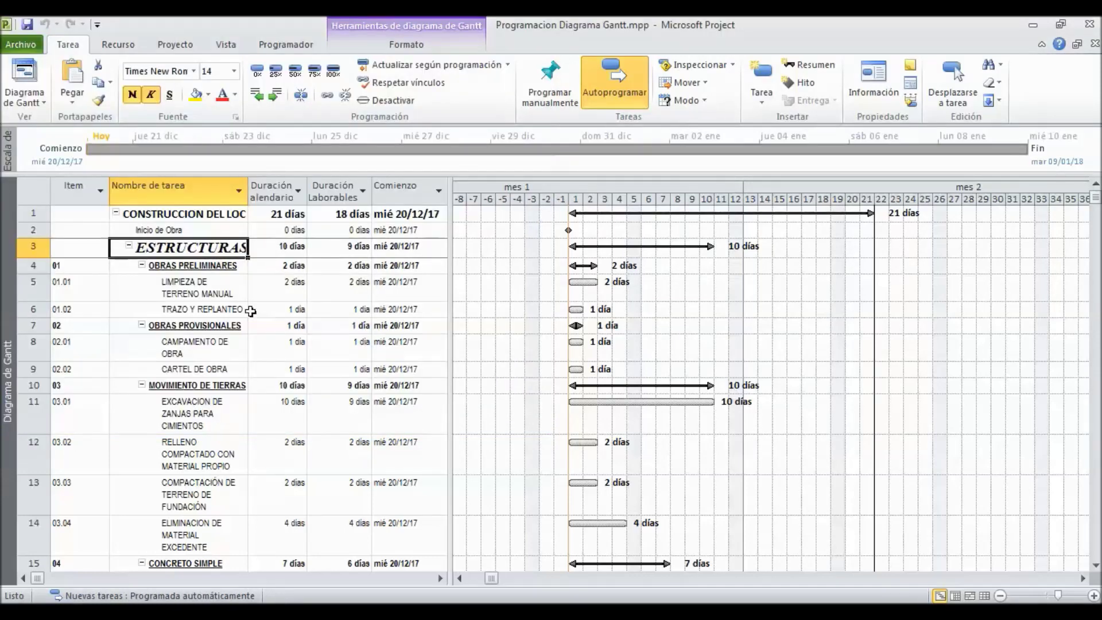
# Step: Link LIMPIEZA DE TERRENO MANUAL to EXCAVACION DE ZANJAS PARA CIMIENTOS, and that excavation task to TRAZO Y REPLANTEO
pyautogui.click(274, 254)
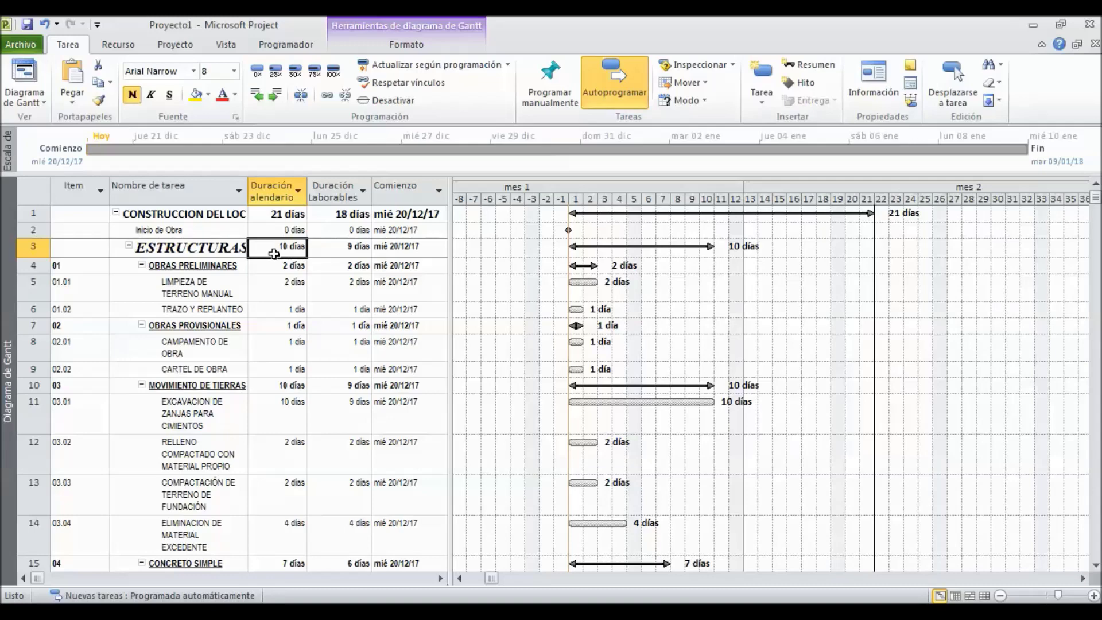
pyautogui.click(217, 230)
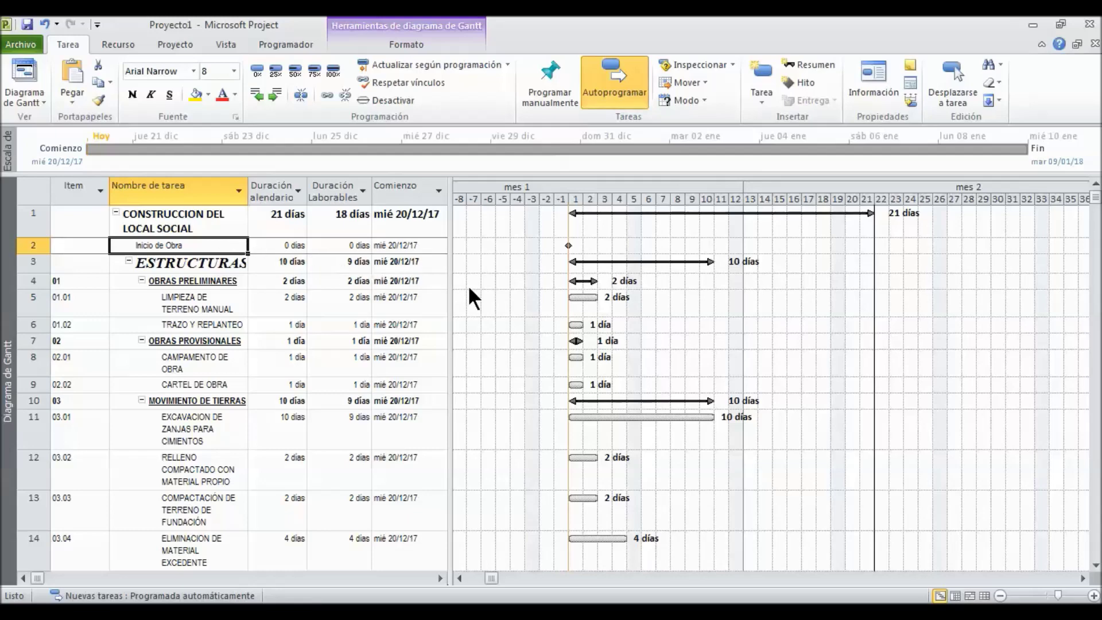
pyautogui.moveTo(588, 297)
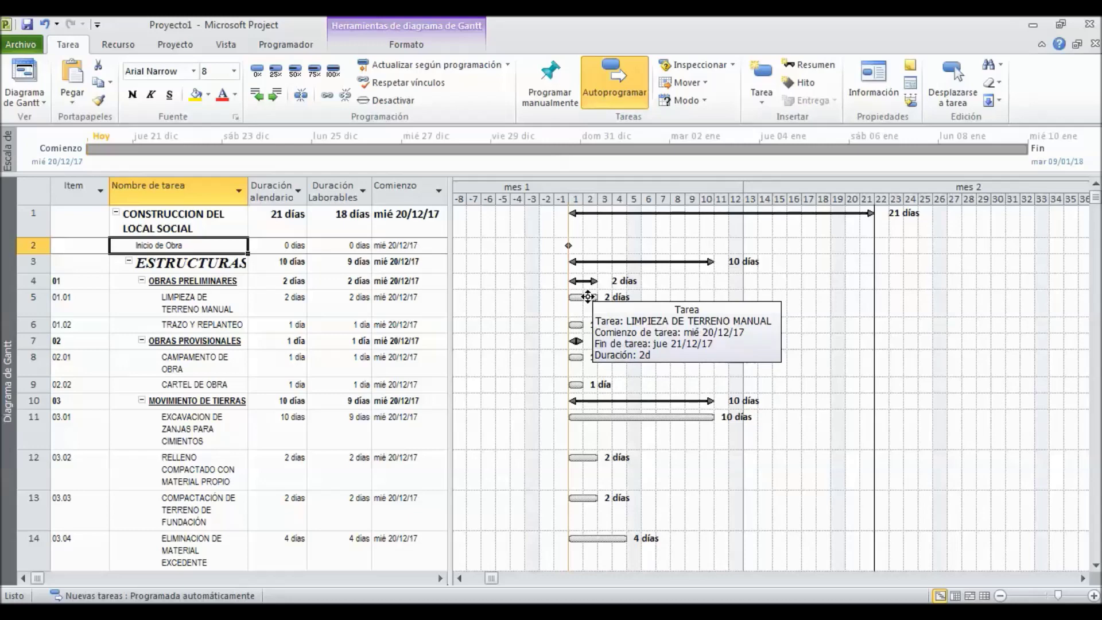
pyautogui.moveTo(587, 296); pyautogui.dragTo(614, 415)
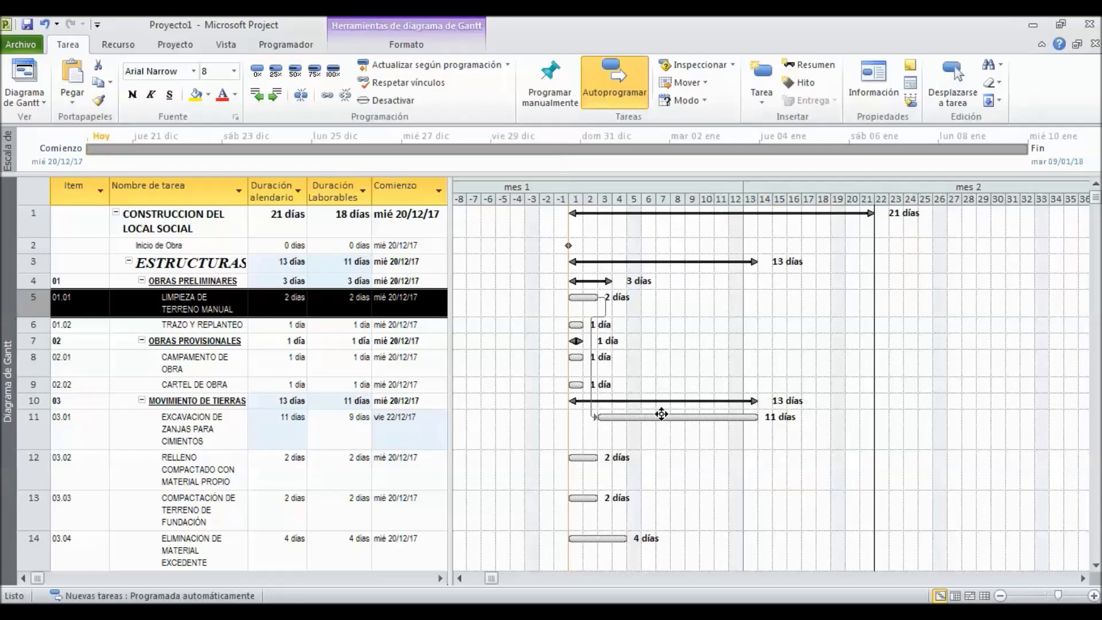
pyautogui.moveTo(661, 414); pyautogui.dragTo(582, 324)
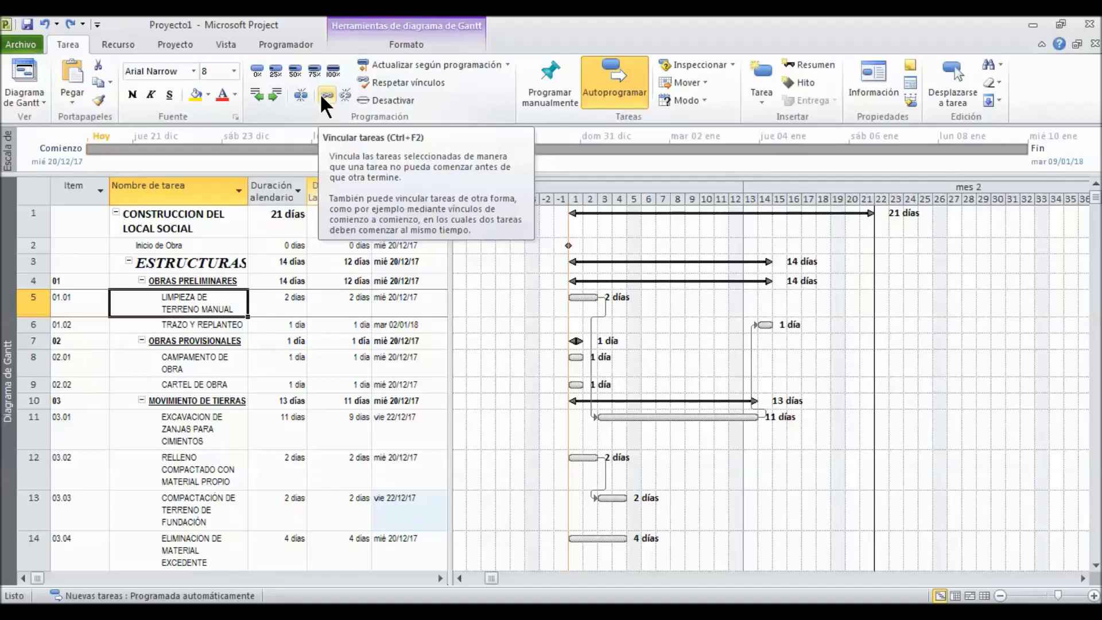
# Step: Link CONCRETO CICLOPIO (04.01) as predecessor of ENCOFRADO Y DESENCOFRADO VIGAS LOSA (05.05) and check the link line in the Gantt chart
pyautogui.scroll(-2, 224, 344)
pyautogui.scroll(-2, 224, 349)
pyautogui.click(210, 333)
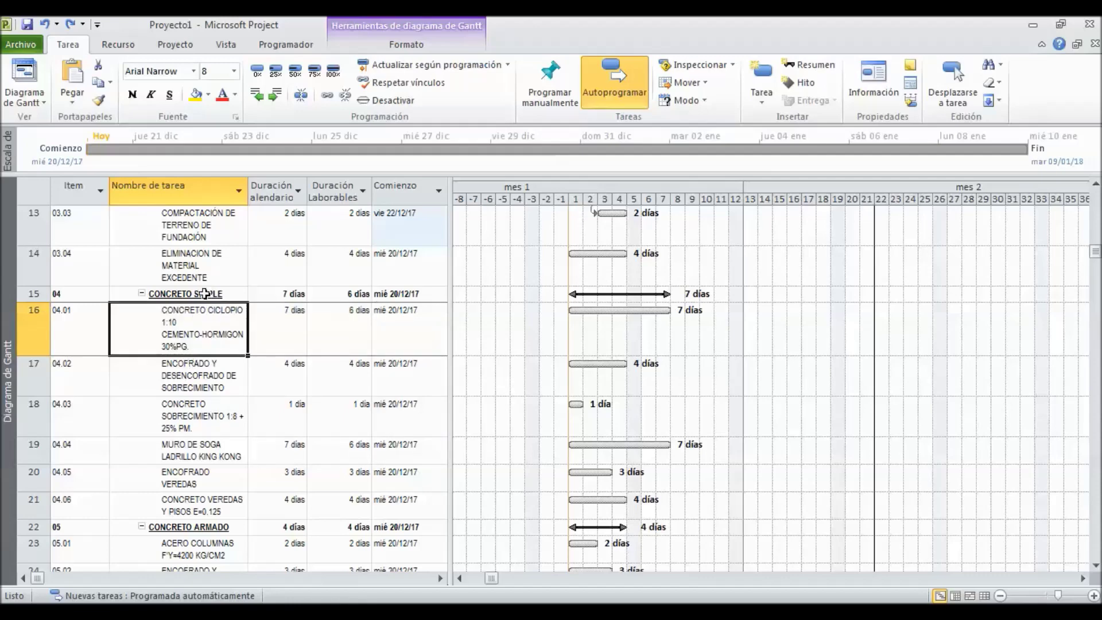
pyautogui.scroll(-4, 198, 314)
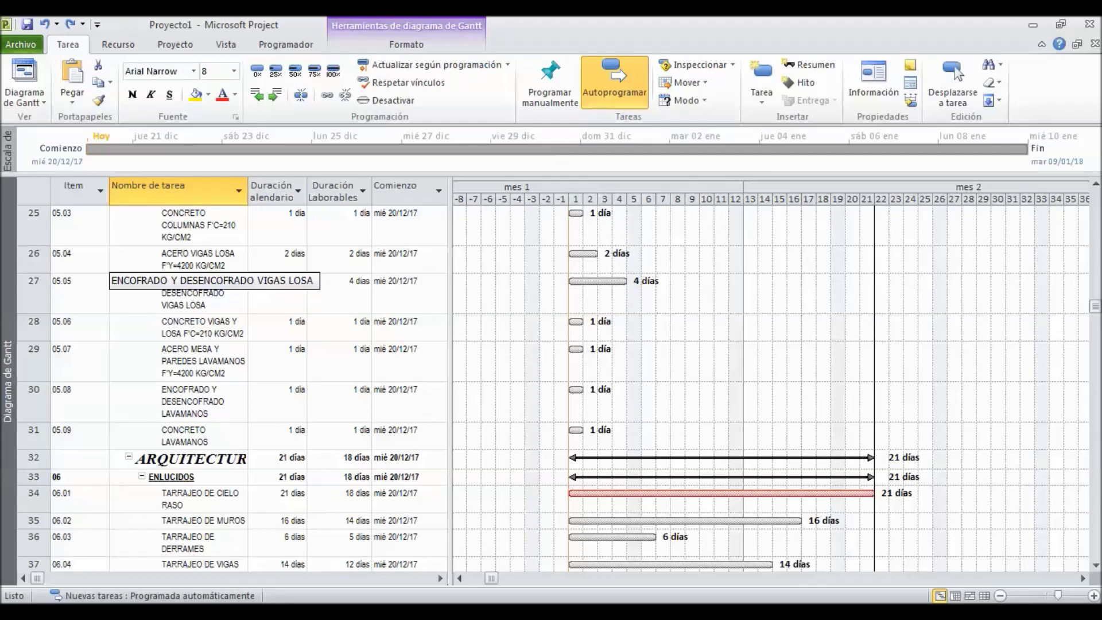
pyautogui.click(211, 294)
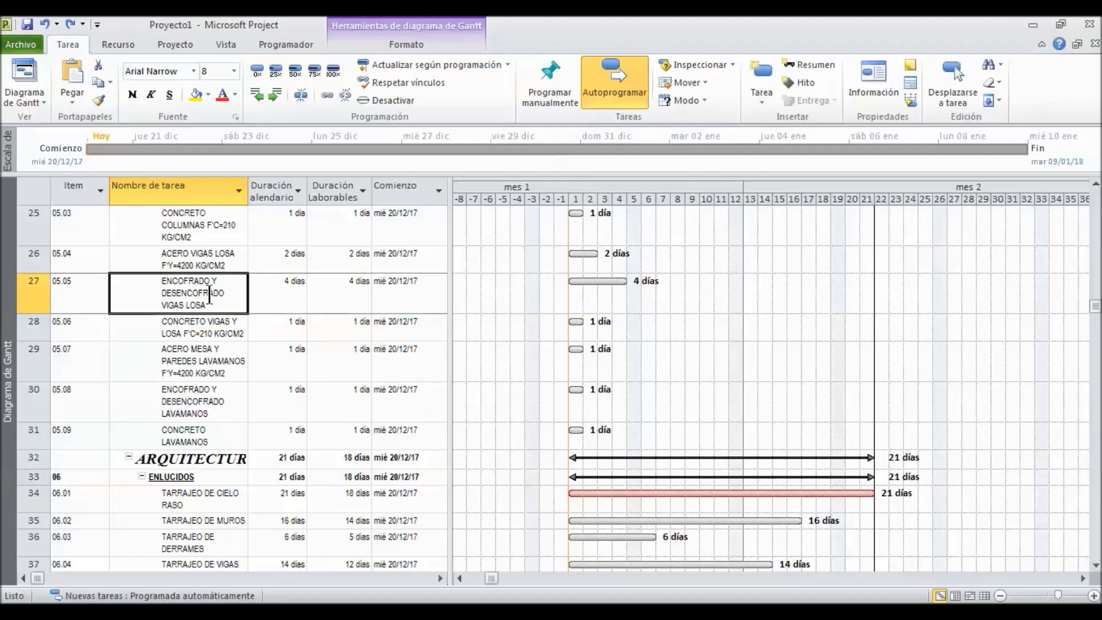
pyautogui.scroll(4, 210, 294)
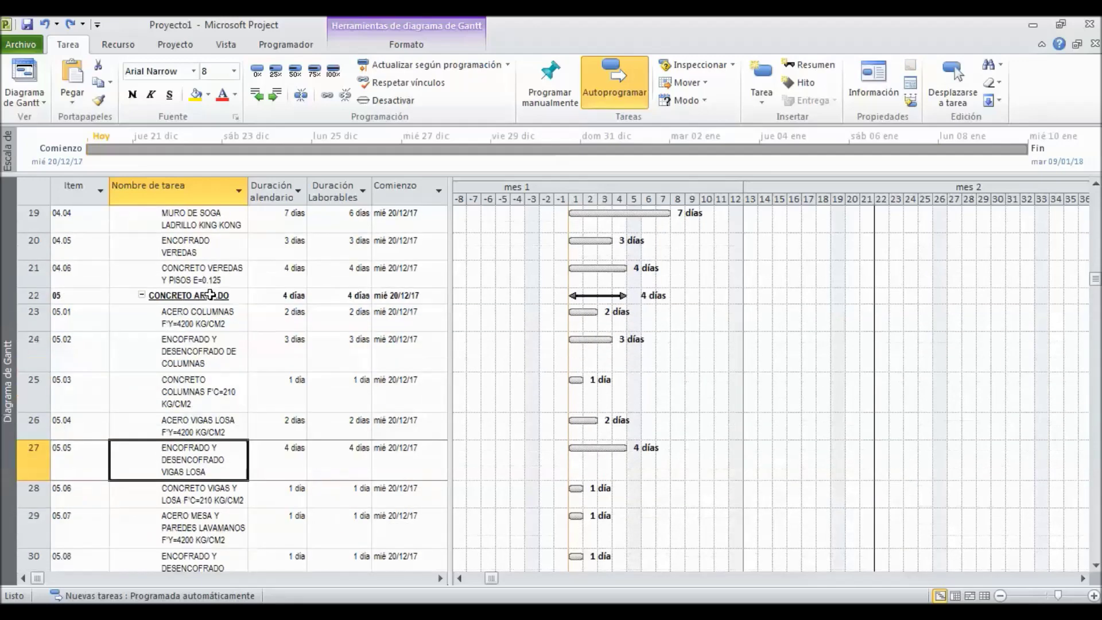
pyautogui.scroll(-3, 211, 294)
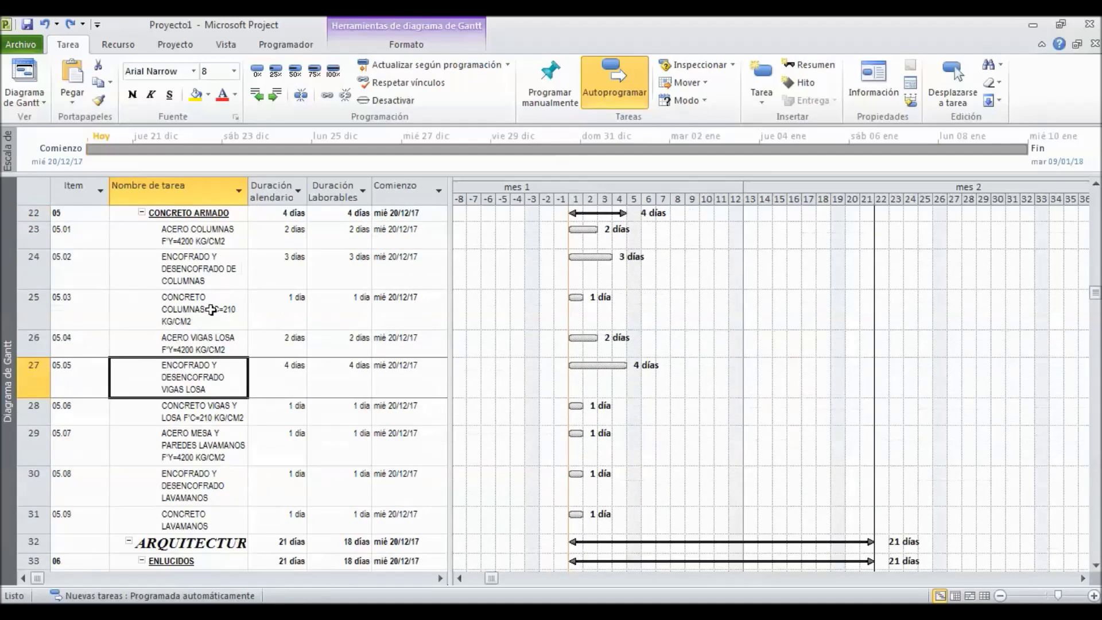
pyautogui.click(196, 377)
pyautogui.hotkey('ctrl', 'y')
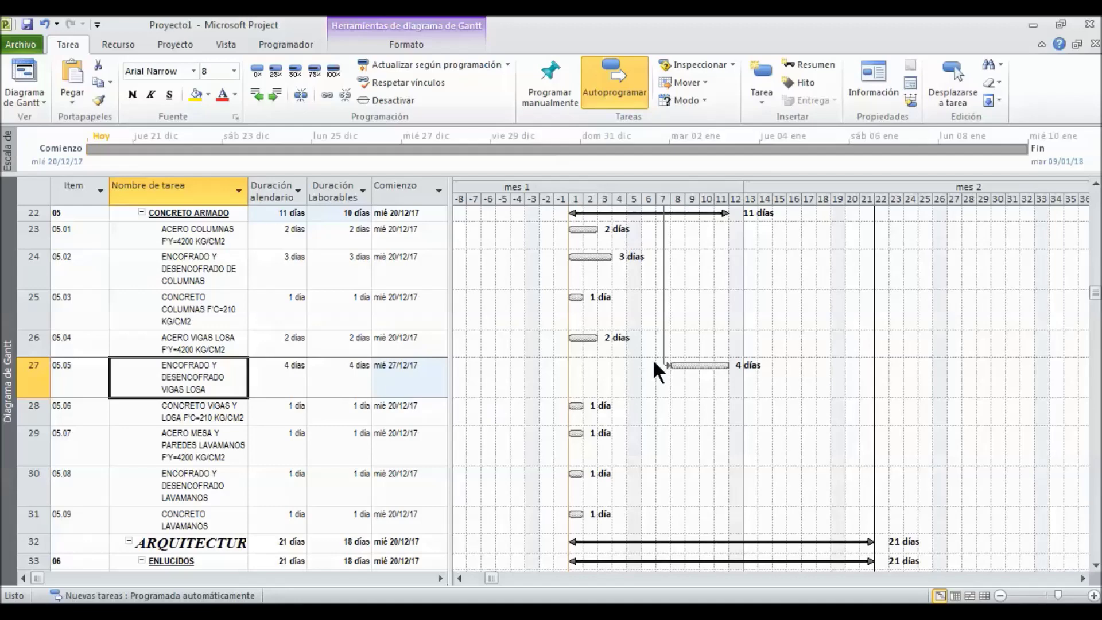
pyautogui.scroll(2, 660, 352)
pyautogui.scroll(1, 660, 350)
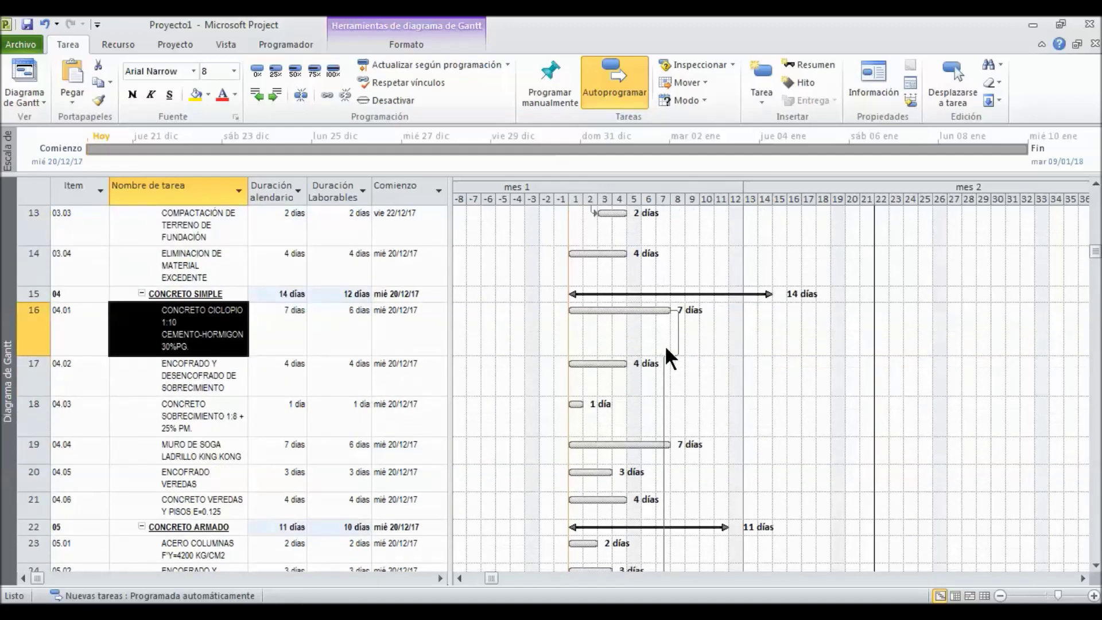
pyautogui.scroll(-3, 319, 356)
pyautogui.scroll(2, 310, 370)
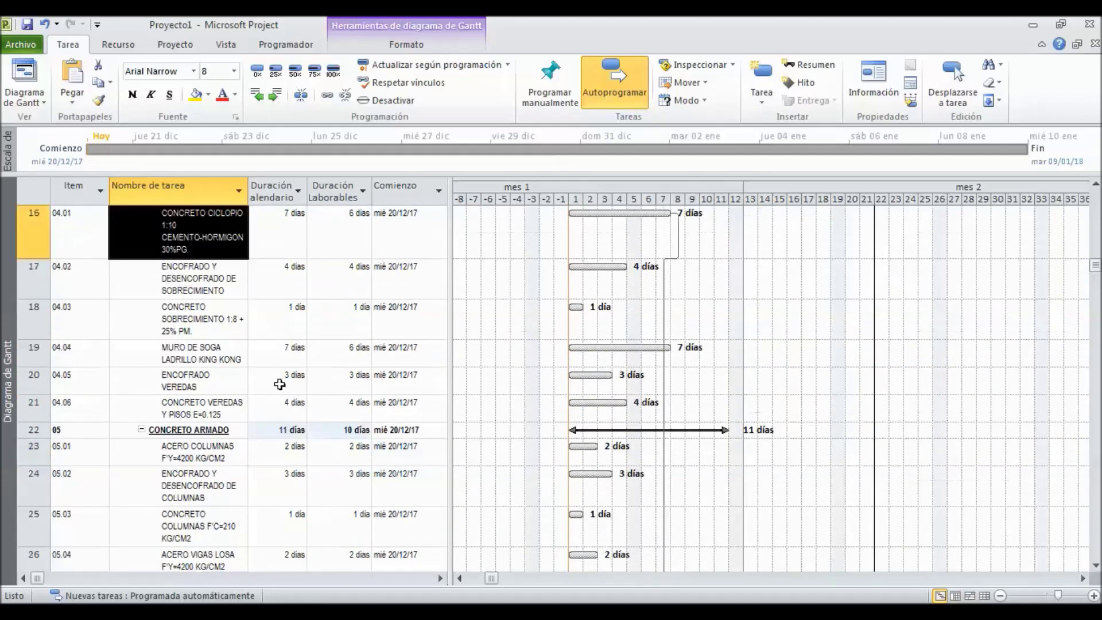
# Step: Link ENCOFRADO Y DESENCOFRADO DE SOBRECIMIENTO (04.02) as predecessor of ENCOFRADO VEREDAS (04.05)
pyautogui.hotkey('ctrl', 'z')
pyautogui.click(211, 274)
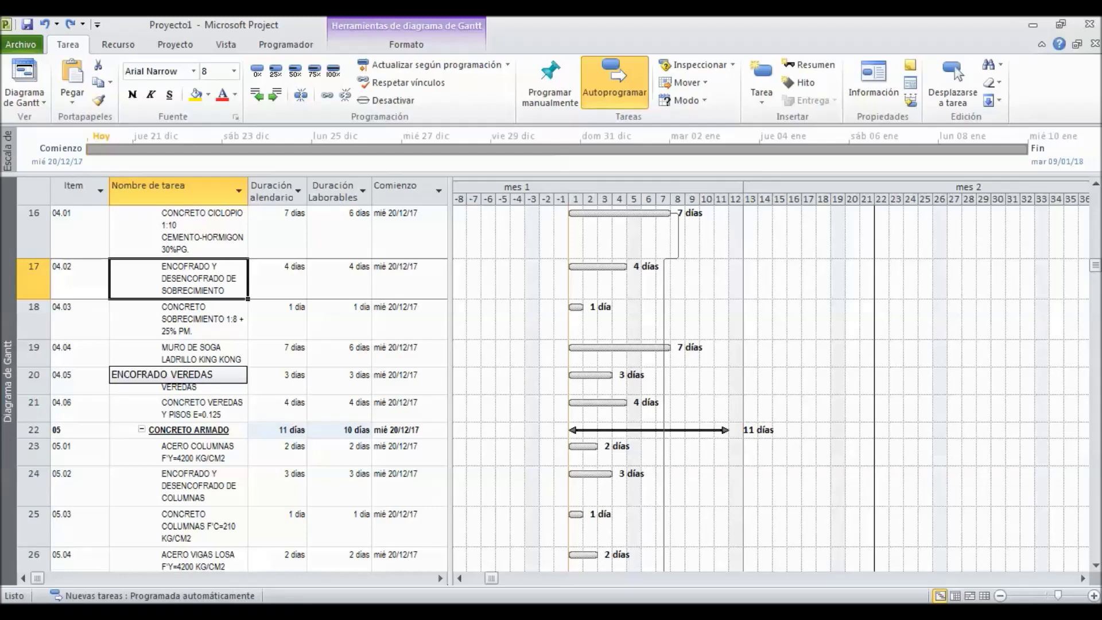
pyautogui.keyDown('ctrl'); pyautogui.click(186, 382); pyautogui.keyUp('ctrl')
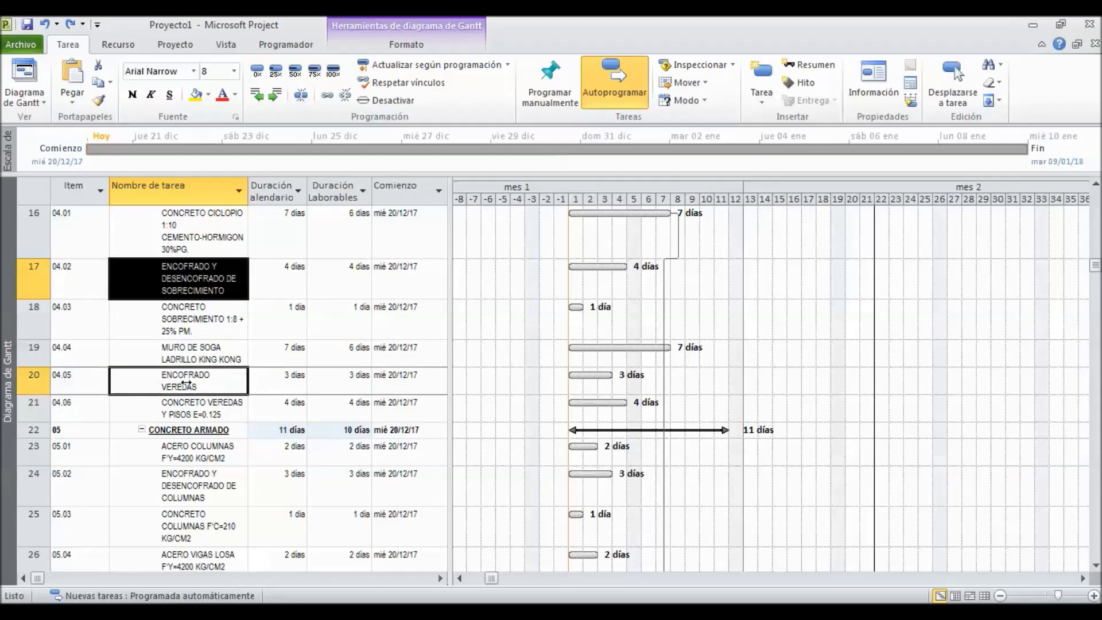
pyautogui.hotkey('ctrl', 'F2')
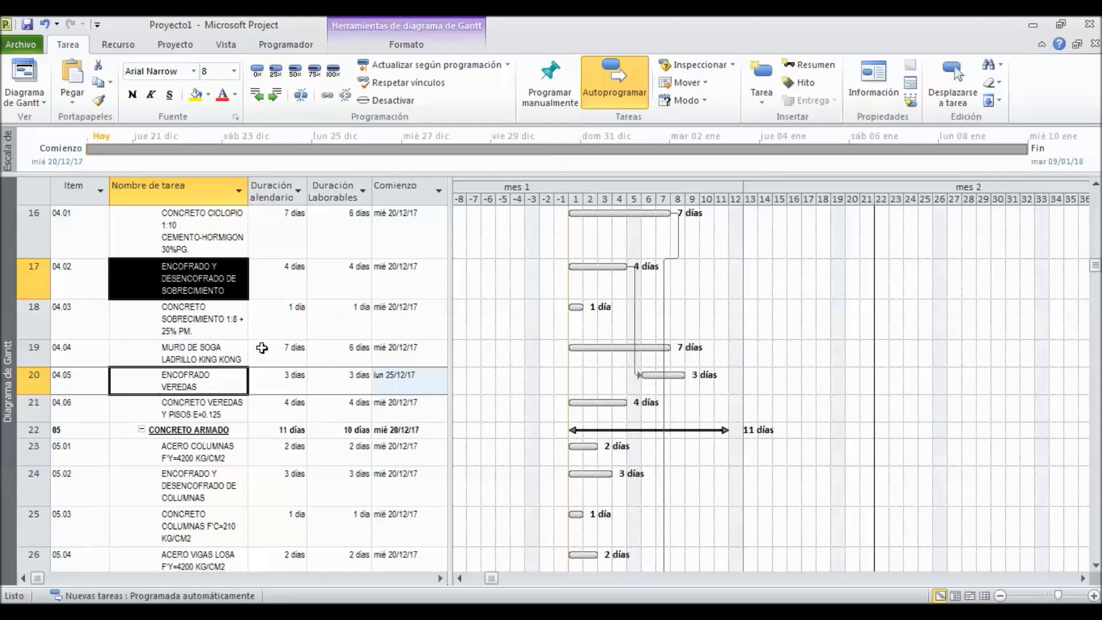
# Step: Link CONCRETO SOBRECIMIENTO to ENCOFRADO Y DESENCOFRADO DE COLUMNAS, and that formwork task to CONCRETO COLUMNAS
pyautogui.click(228, 323)
pyautogui.click(194, 473)
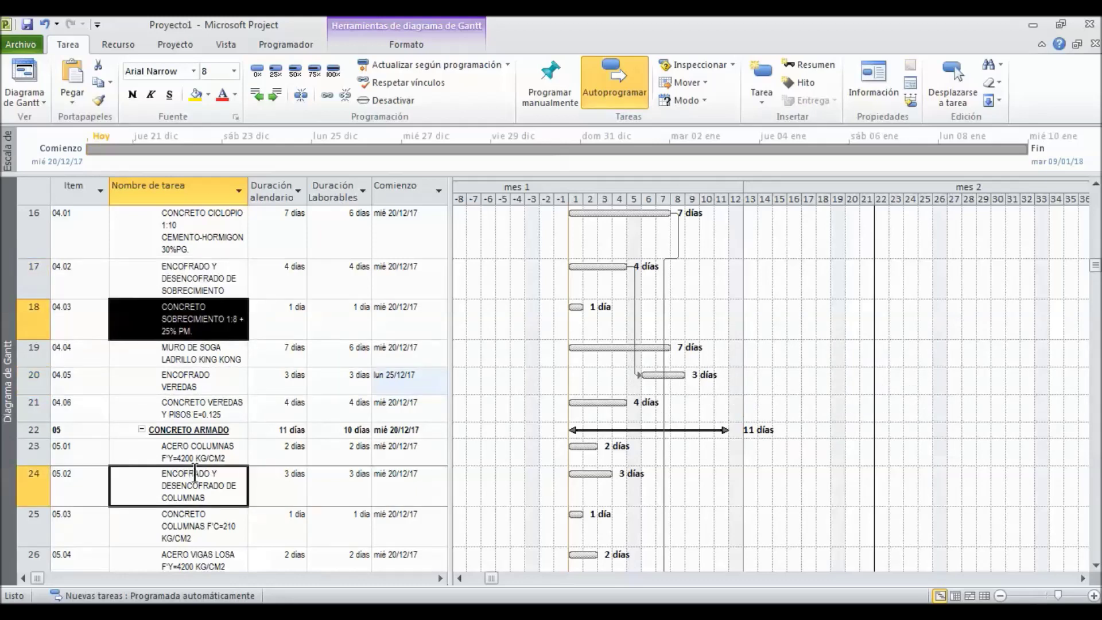
pyautogui.hotkey('ctrl', 'F2')
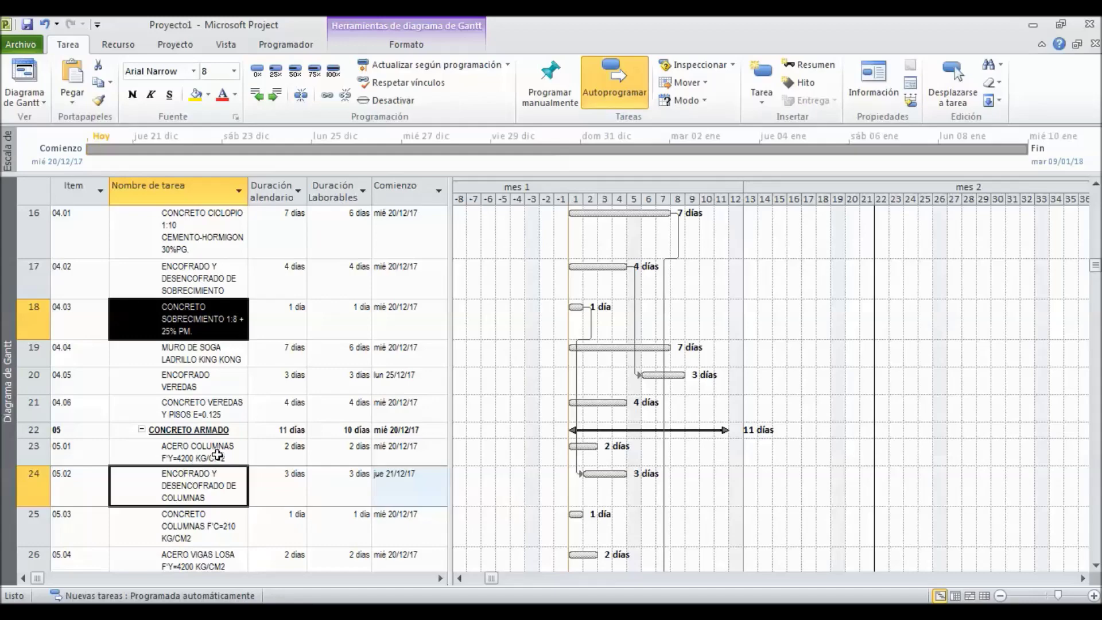
pyautogui.click(208, 491)
pyautogui.keyDown('ctrl'); pyautogui.click(191, 531); pyautogui.keyUp('ctrl')
pyautogui.hotkey('ctrl', 'F2')
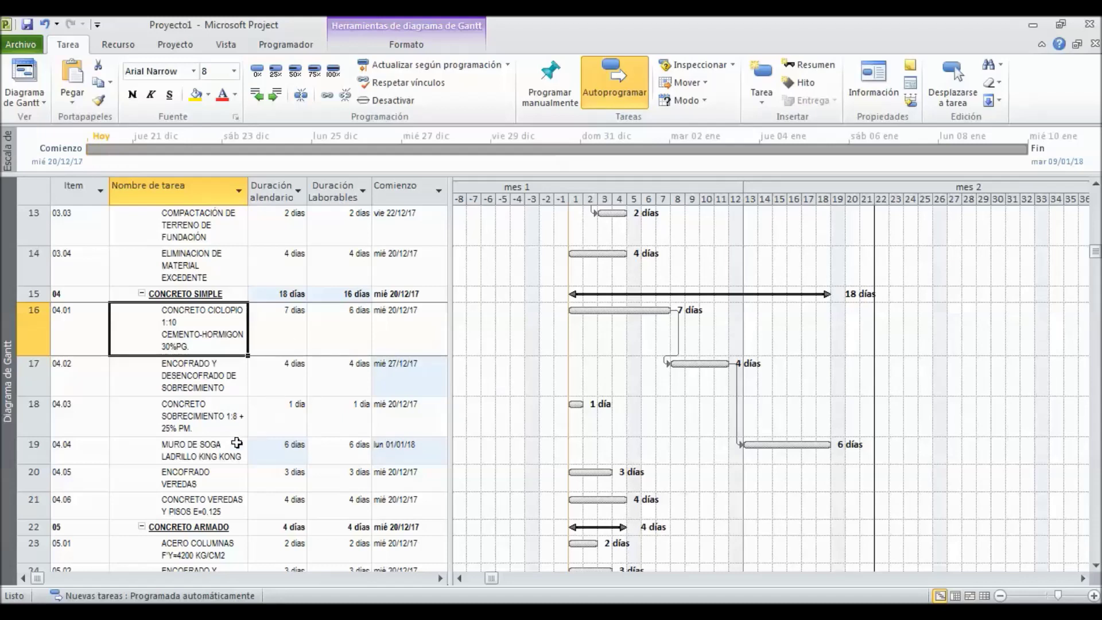
# Step: Change the predecessor link of MURO DE SOGA LADRILLO KING KONG (04.04) to Comienzo a comienzo (CC) with a 2-day lag
pyautogui.click(159, 448)
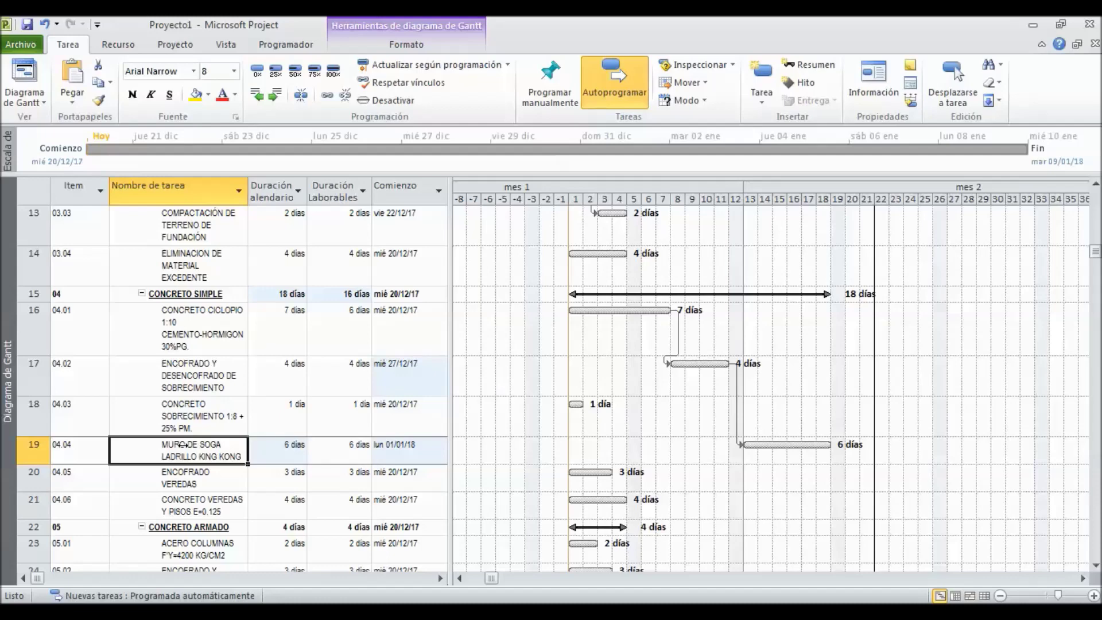
pyautogui.doubleClick(182, 444)
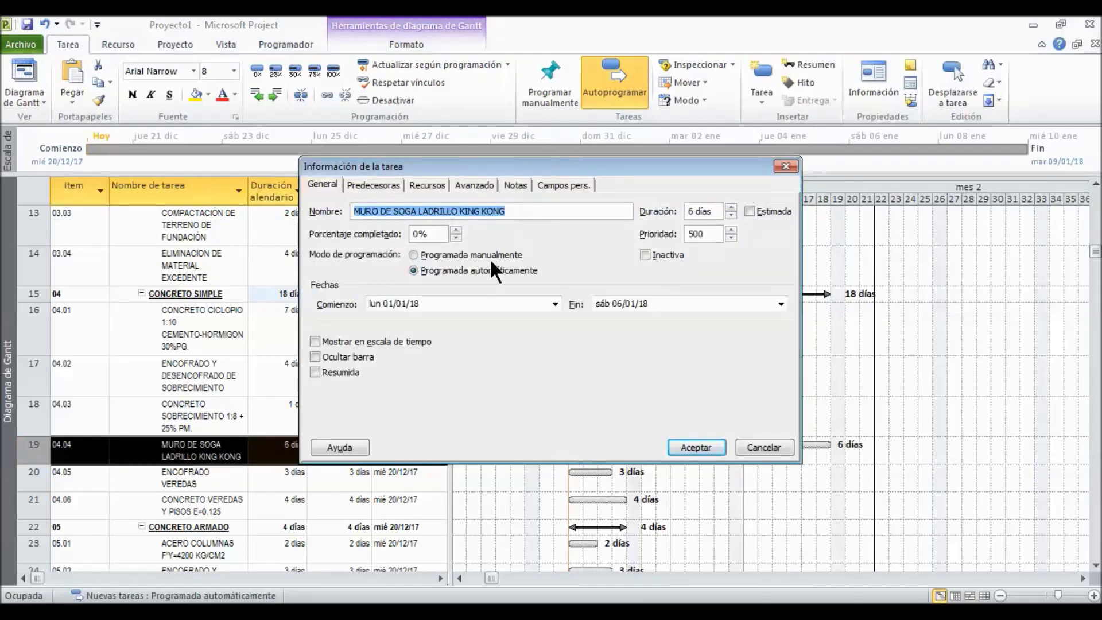
pyautogui.click(380, 182)
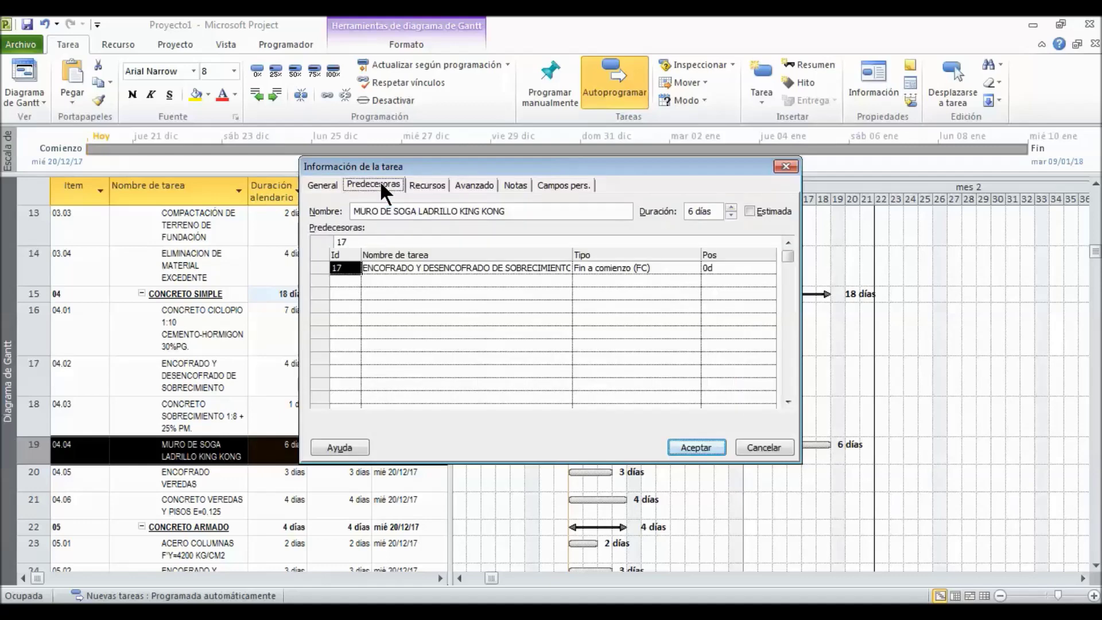
pyautogui.click(608, 269)
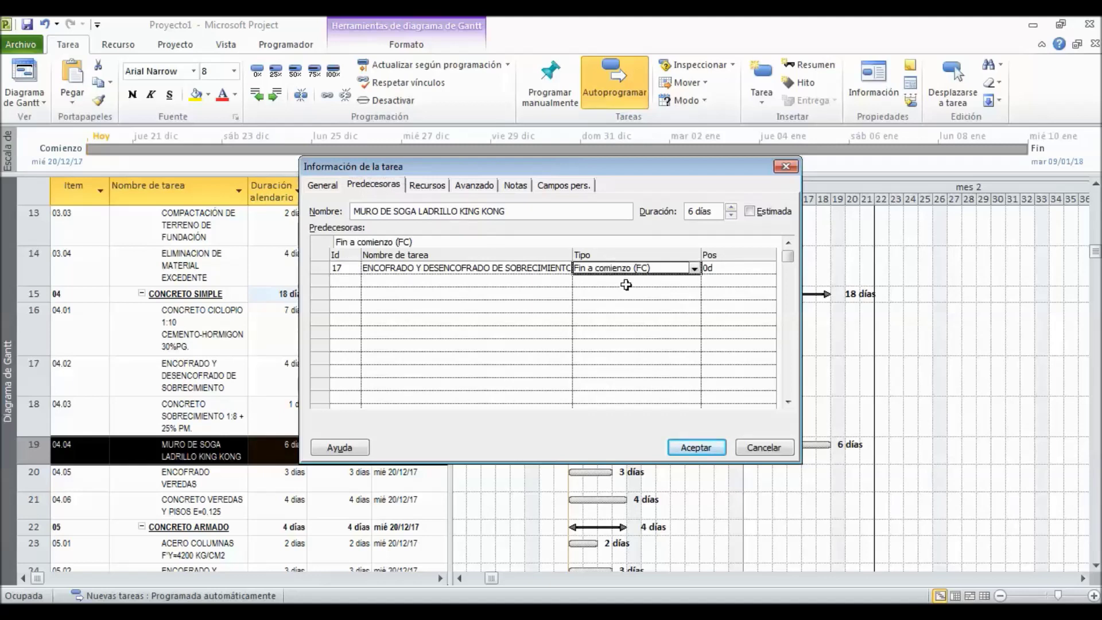
pyautogui.press('BackSpace')
pyautogui.write('Cc')
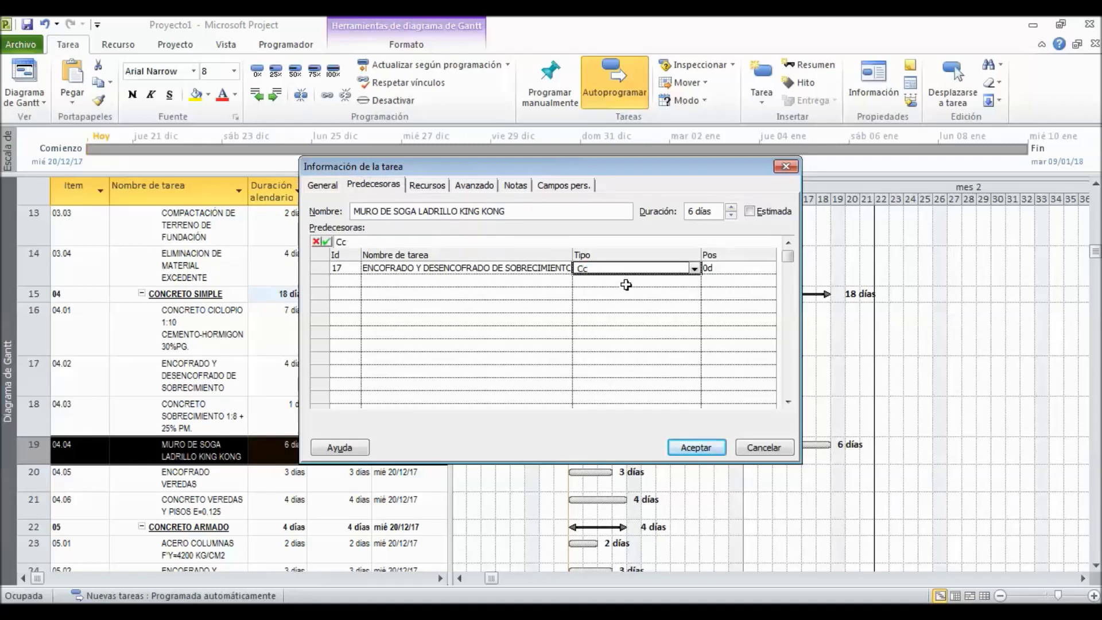
pyautogui.press('Return')
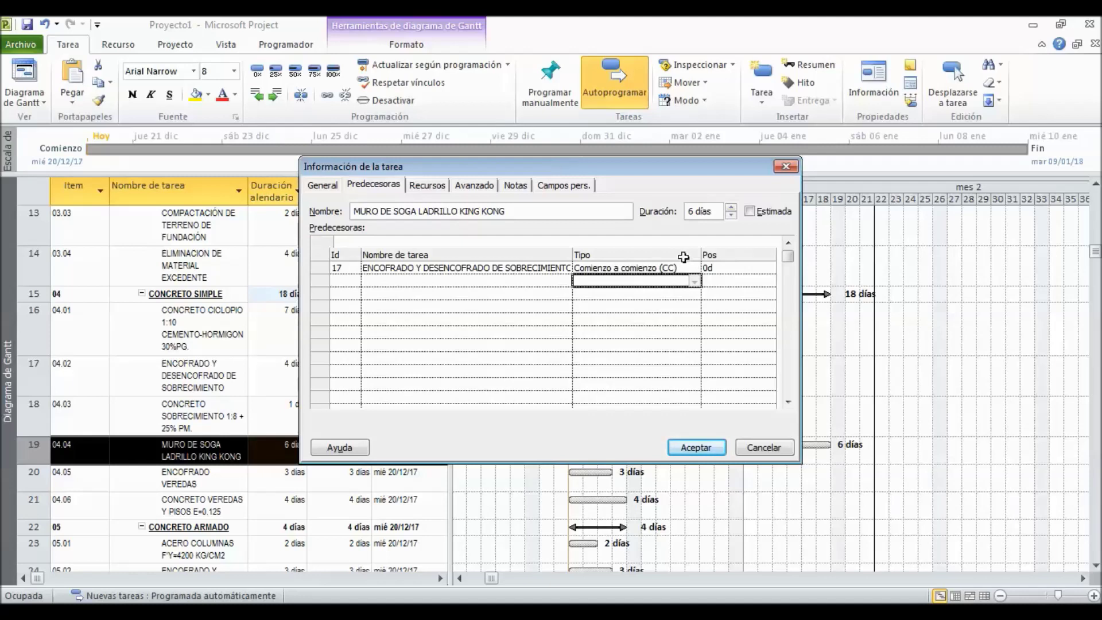
pyautogui.click(724, 267)
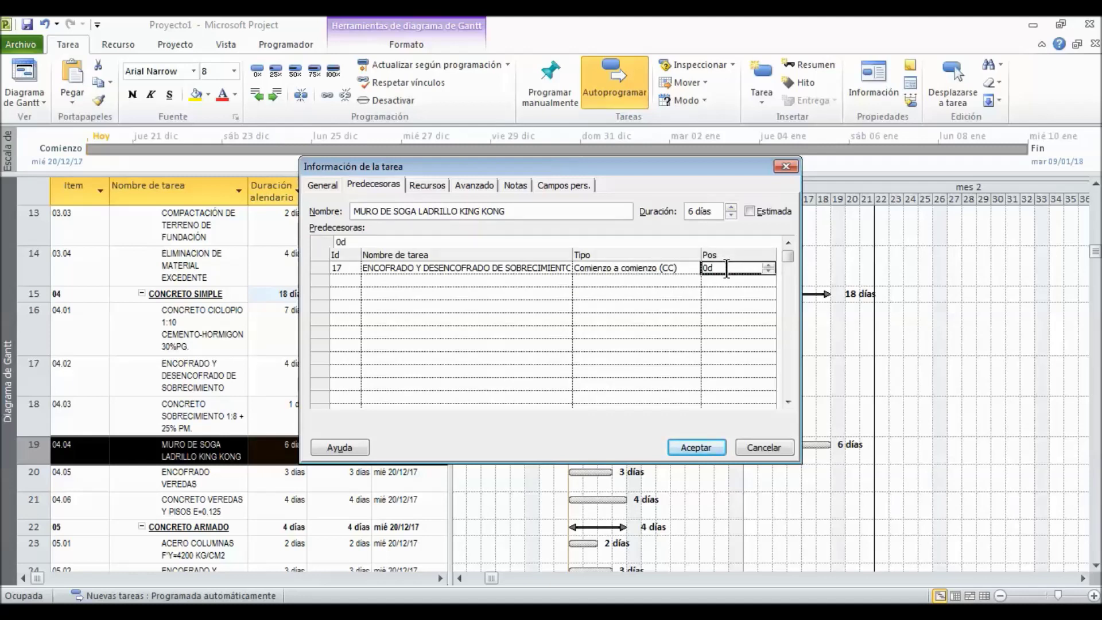
pyautogui.write('2')
pyautogui.press('Return')
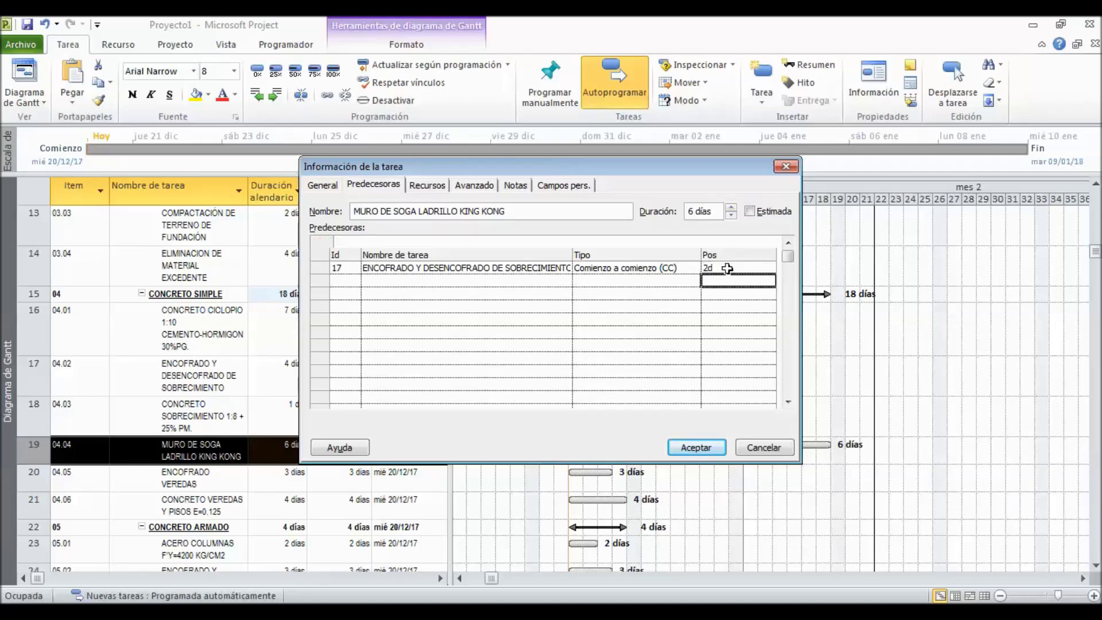
pyautogui.click(708, 445)
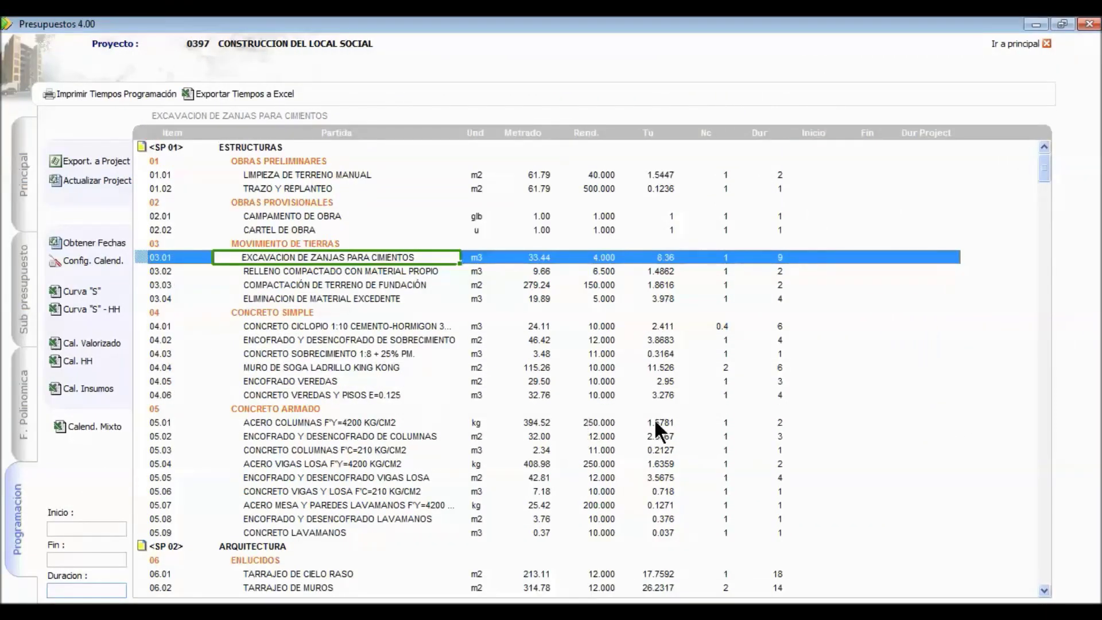
# Step: Set the crew count (Nc) of TARRAJEO PISO PULIDO (06.06) to 2
pyautogui.scroll(-5, 712, 441)
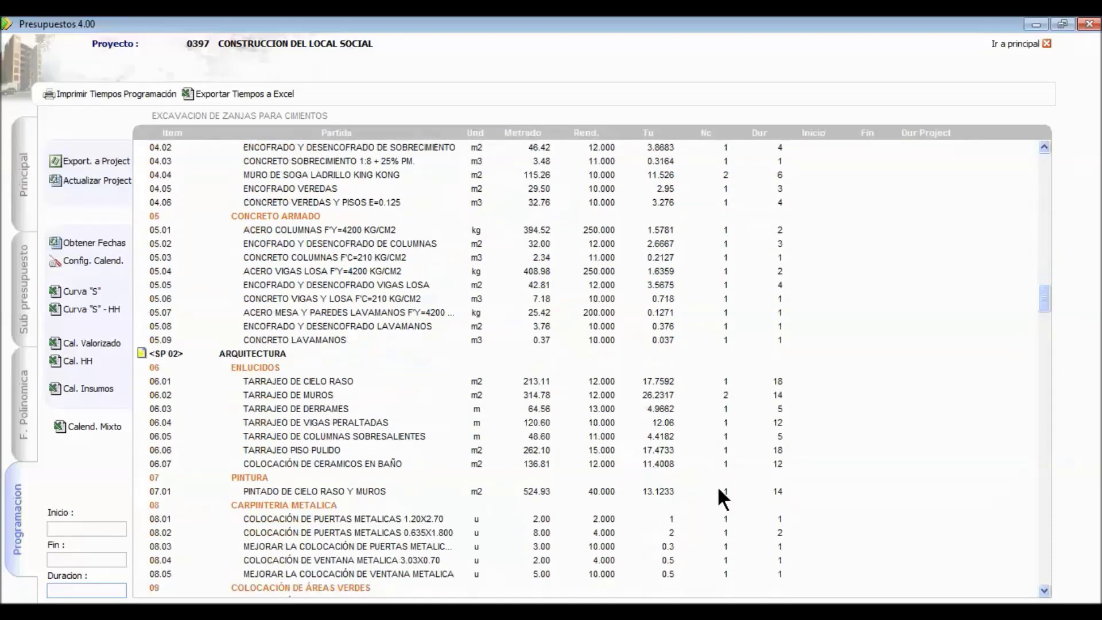
pyautogui.click(720, 451)
pyautogui.write('2')
pyautogui.press('Return')
# Step: Set the crew count (Nc) of INSTALACIÓN DE RED DE DESAGUE D=2" (13.01) to 2
pyautogui.scroll(-4, 731, 477)
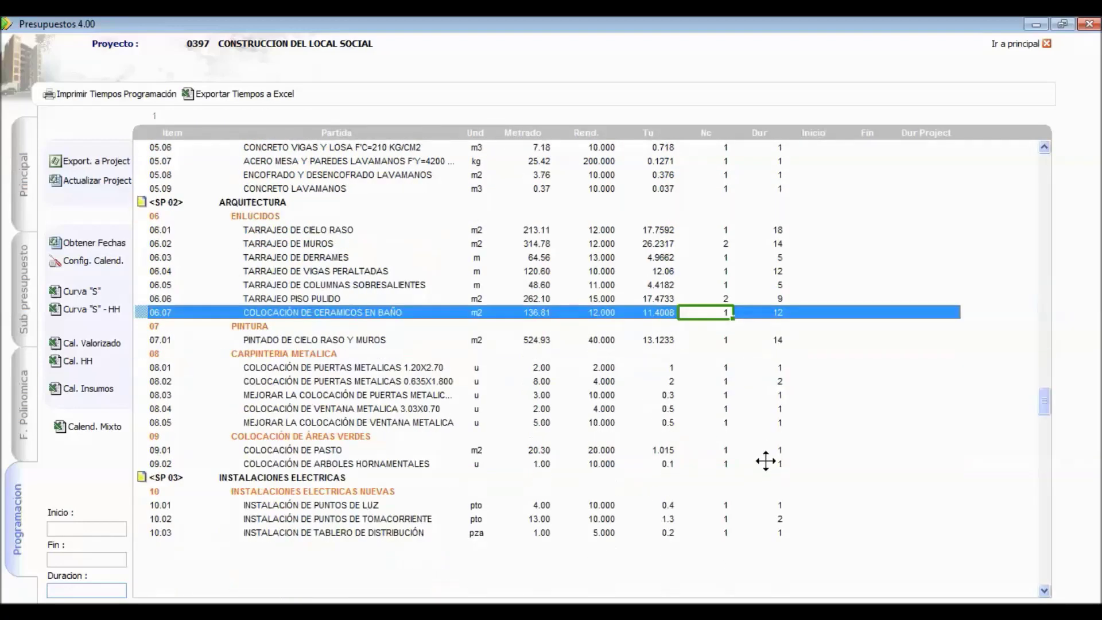
pyautogui.click(722, 517)
pyautogui.scroll(-4, 752, 436)
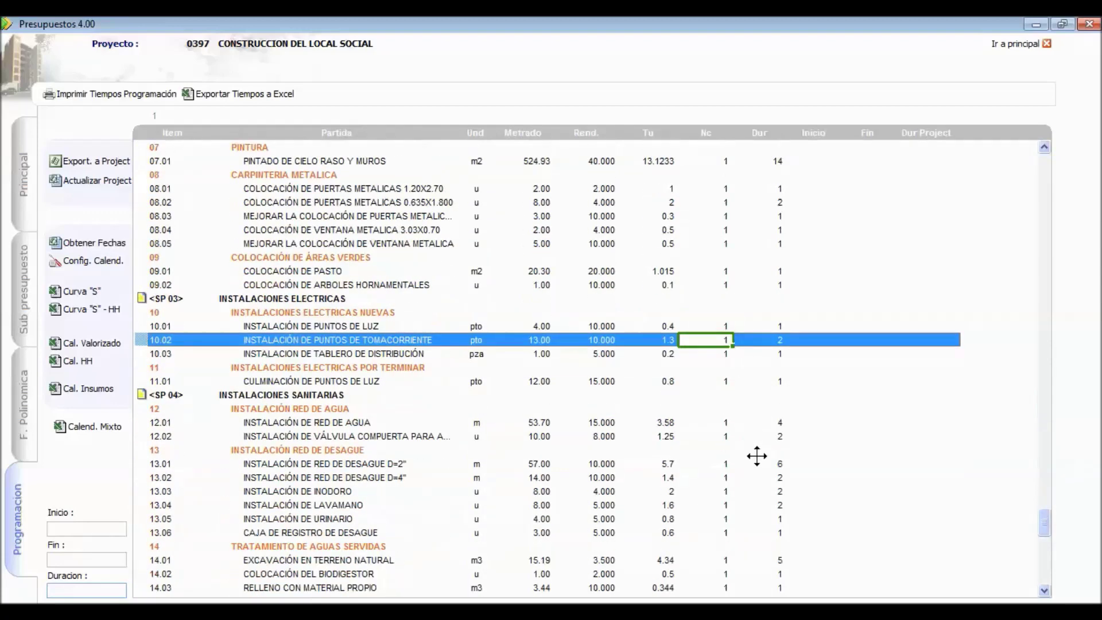
pyautogui.scroll(-2, 757, 457)
pyautogui.click(721, 394)
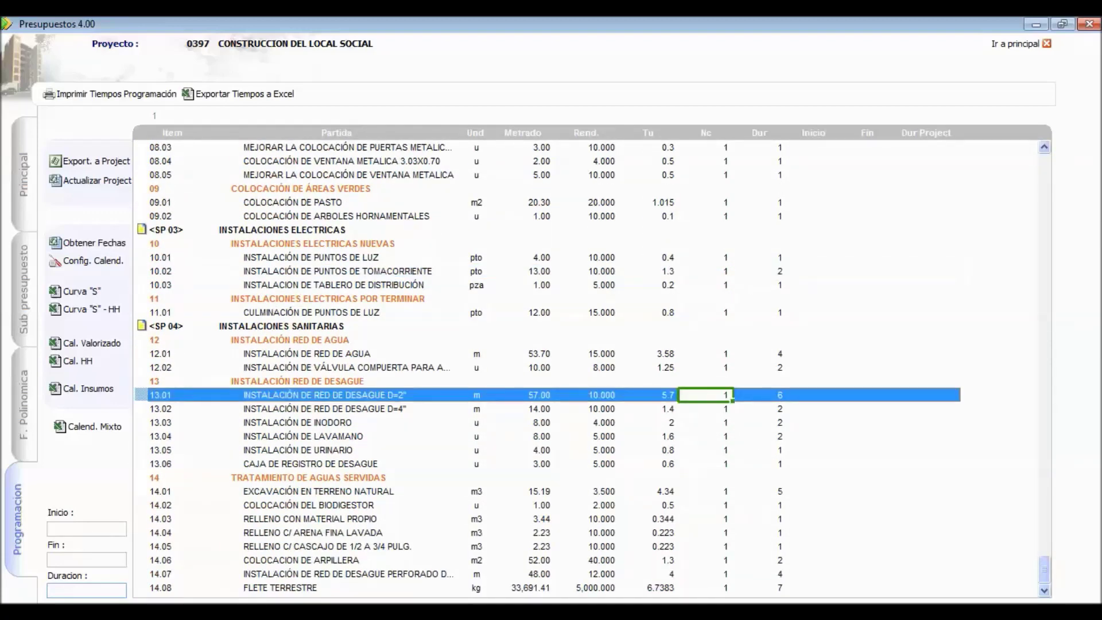
pyautogui.write('2')
pyautogui.press('Return')
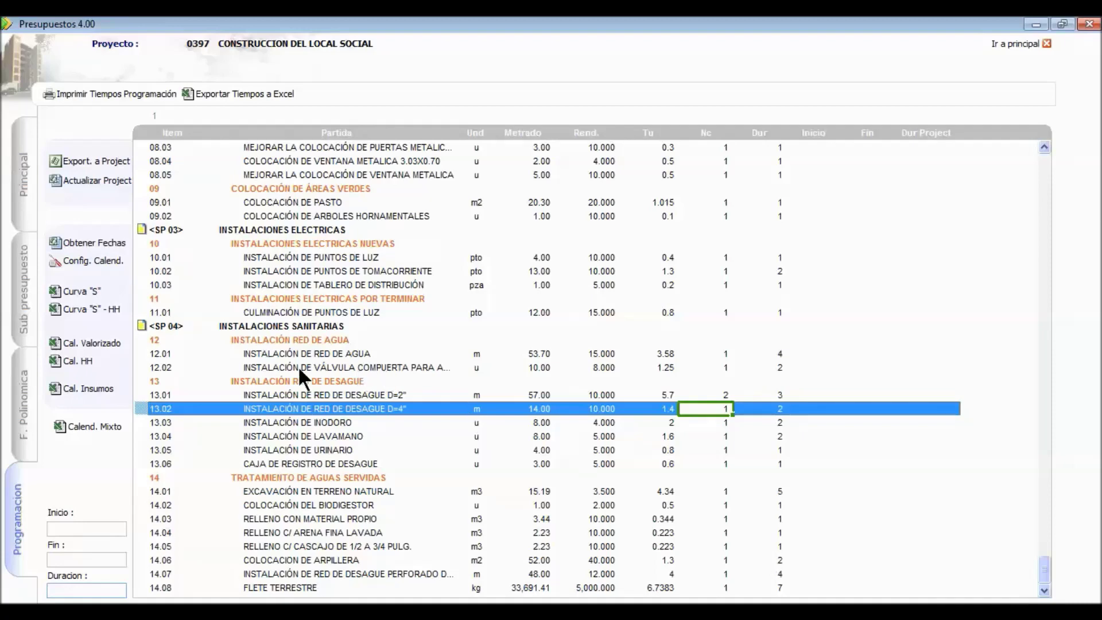
# Step: Update the Microsoft Project schedule from the budget and review its tasks back up to the project summary
pyautogui.scroll(20, 313, 322)
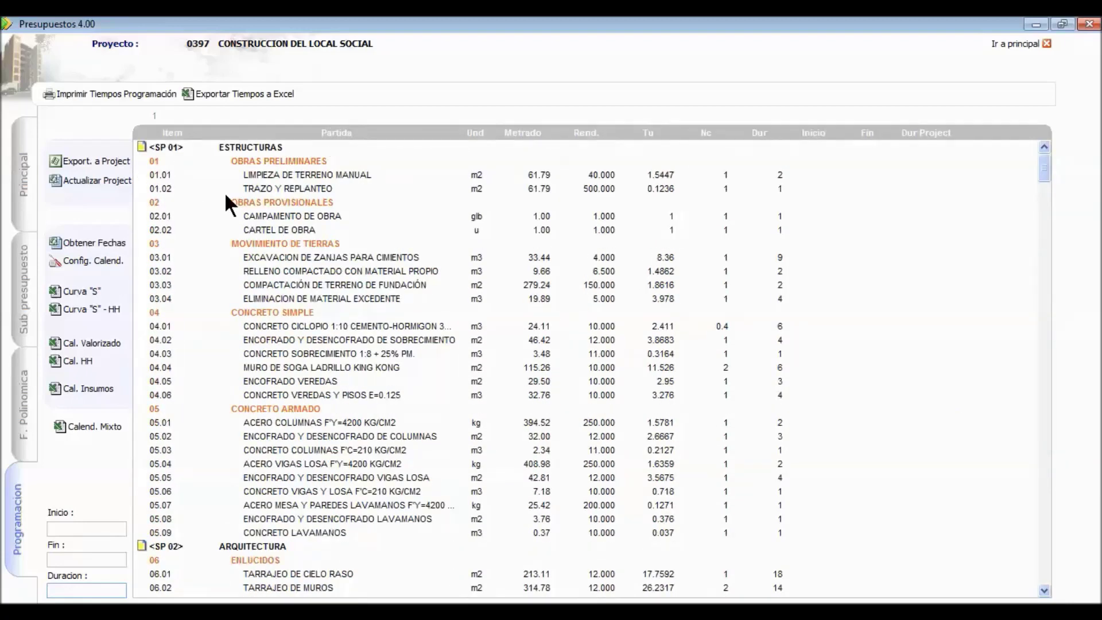
pyautogui.click(86, 180)
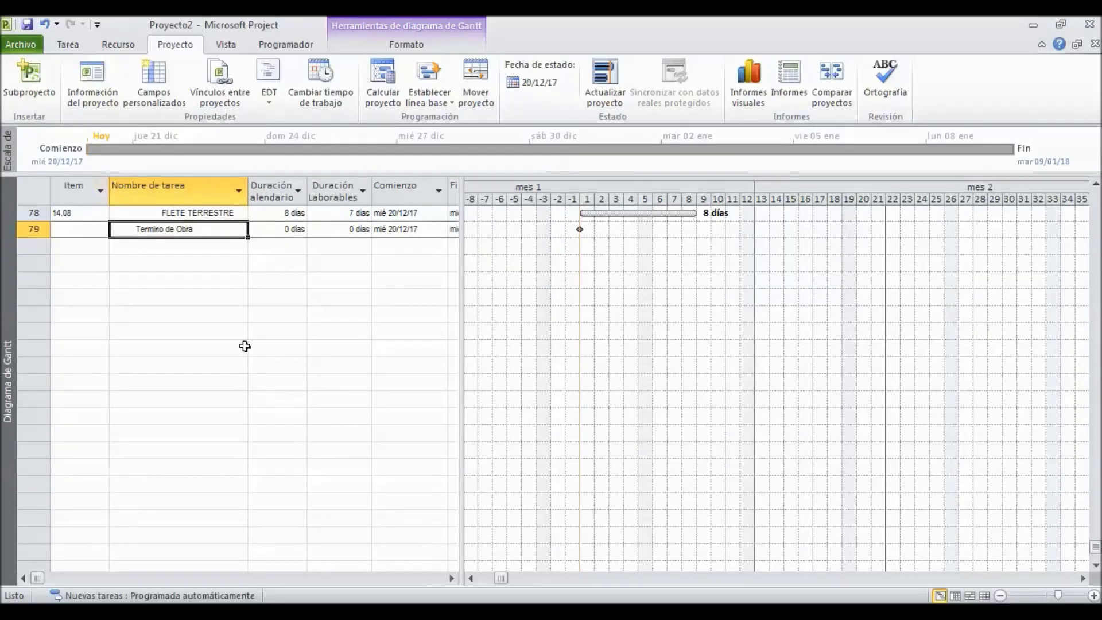
pyautogui.scroll(15, 240, 353)
pyautogui.scroll(6, 240, 353)
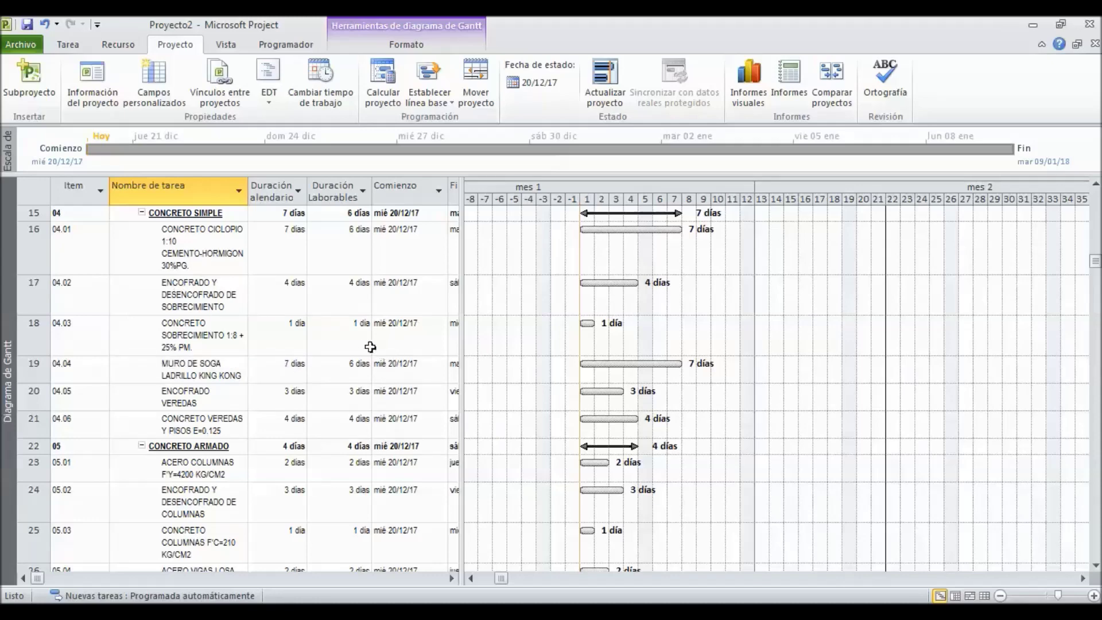
pyautogui.scroll(5, 339, 362)
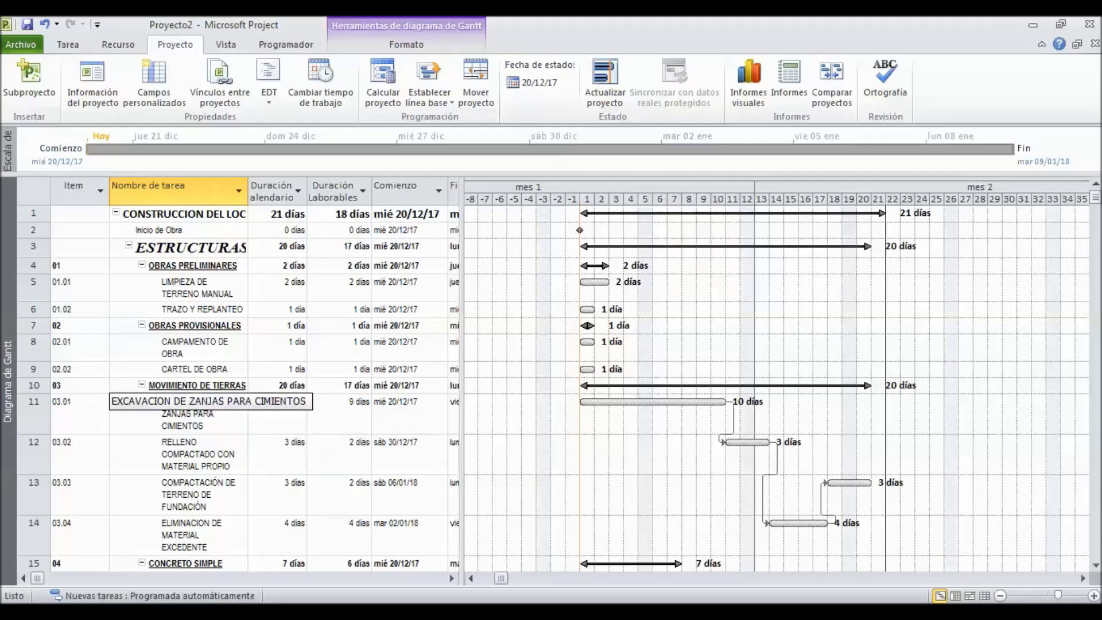
# Step: Compare the crew count and duration of TARRAJEO PISO PULIDO in Presupuestos with the updated schedule in Microsoft Project
pyautogui.hotkey('alt', 'Tab')
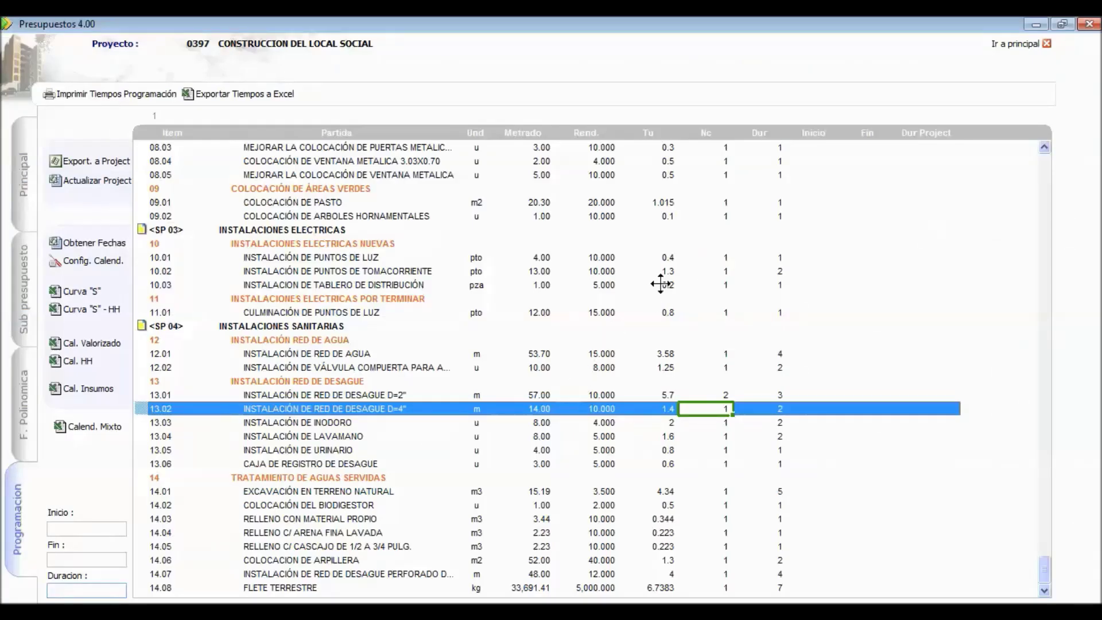
pyautogui.scroll(5, 684, 322)
pyautogui.click(716, 254)
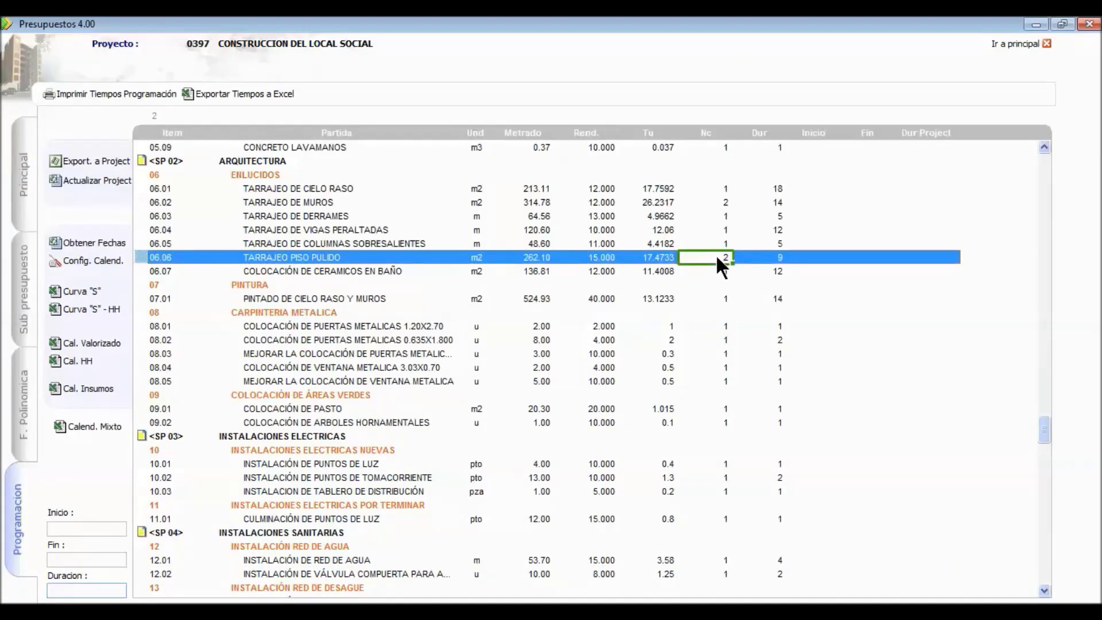
pyautogui.hotkey('alt', 'Tab')
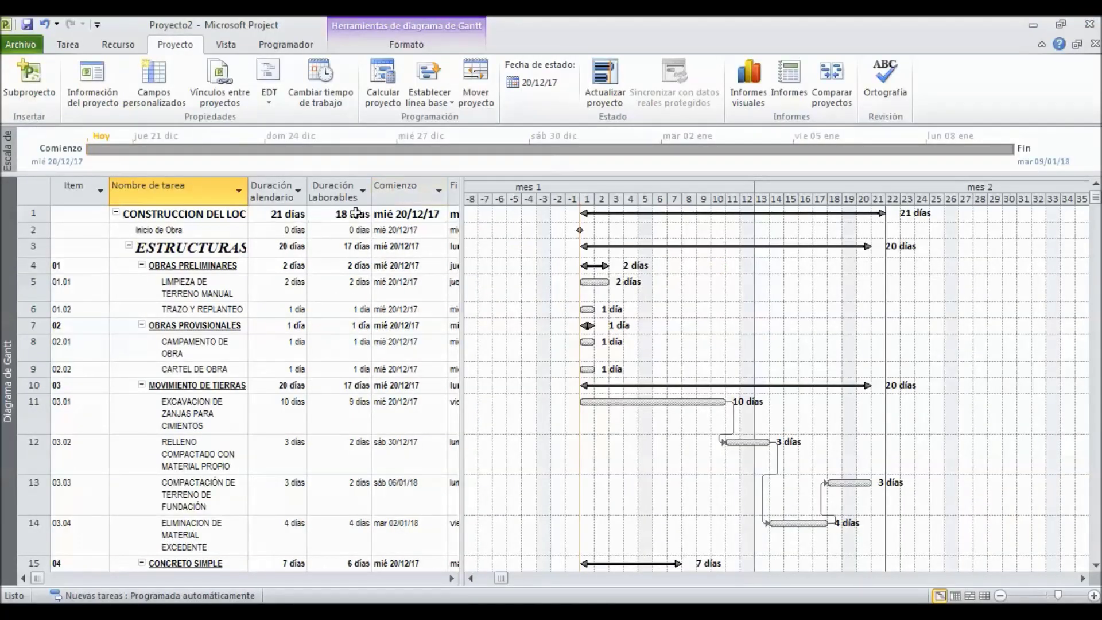
pyautogui.hotkey('alt', 'Tab')
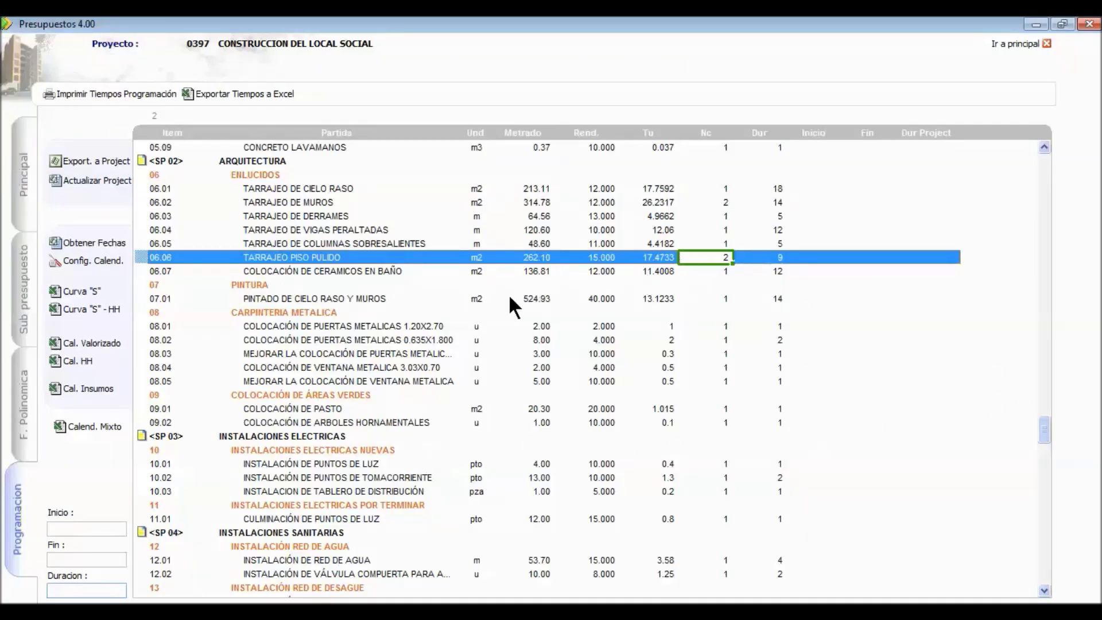
# Step: Switch to the Gantt.mpp schedule in Microsoft Project, set the time scale's lower-level day count to 4, and review the chart
pyautogui.hotkey('alt', 'Tab')
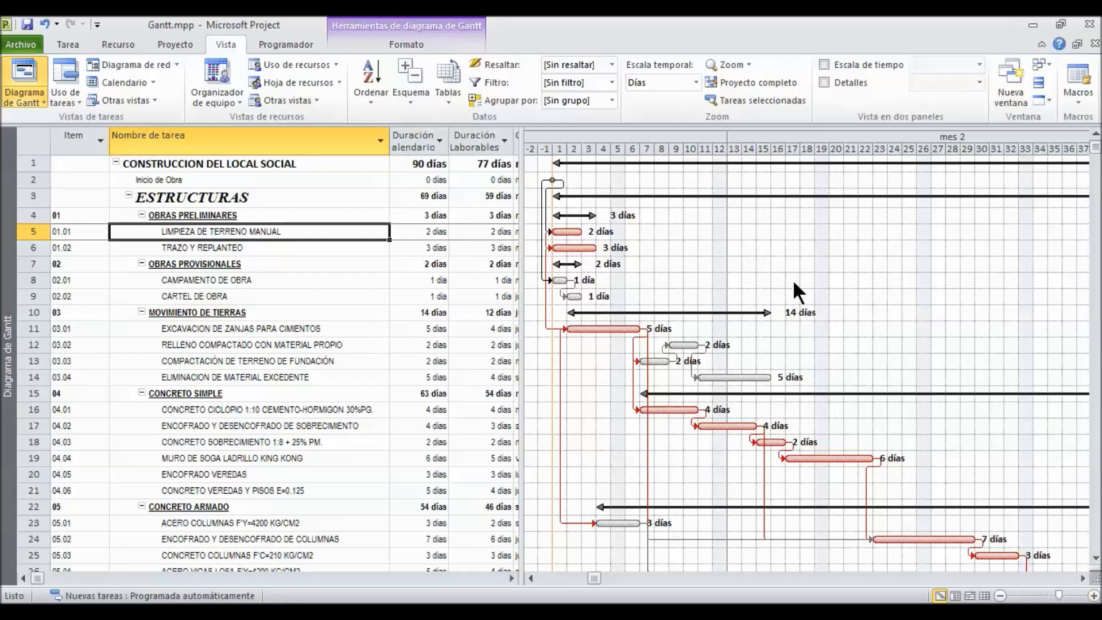
pyautogui.doubleClick(673, 137)
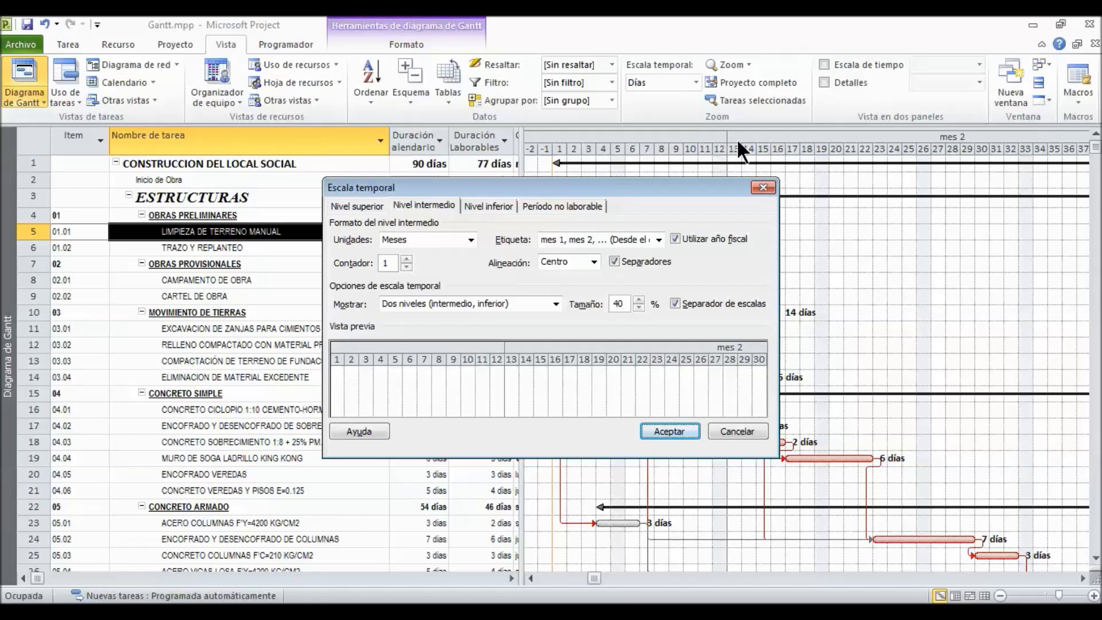
pyautogui.click(485, 208)
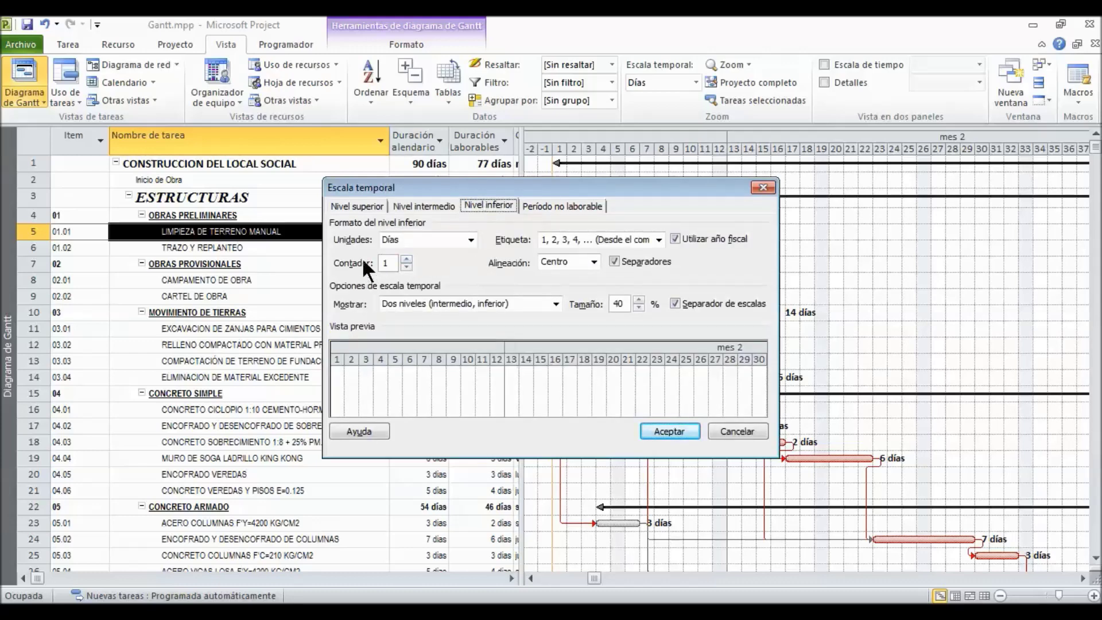
pyautogui.click(407, 258)
pyautogui.click(407, 258)
pyautogui.click(406, 257)
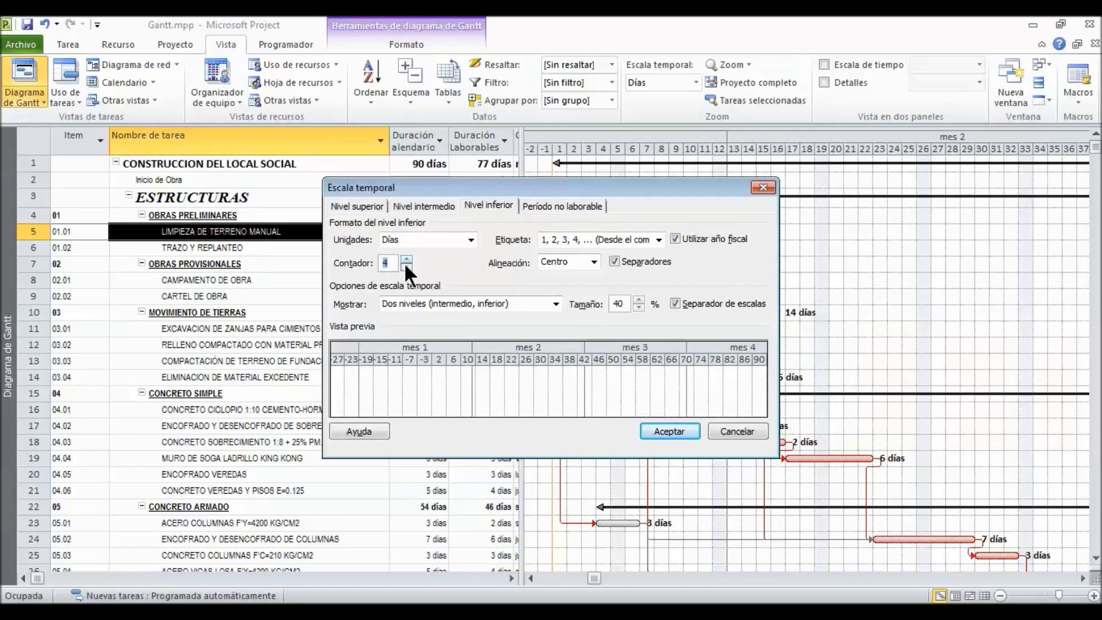
pyautogui.click(670, 432)
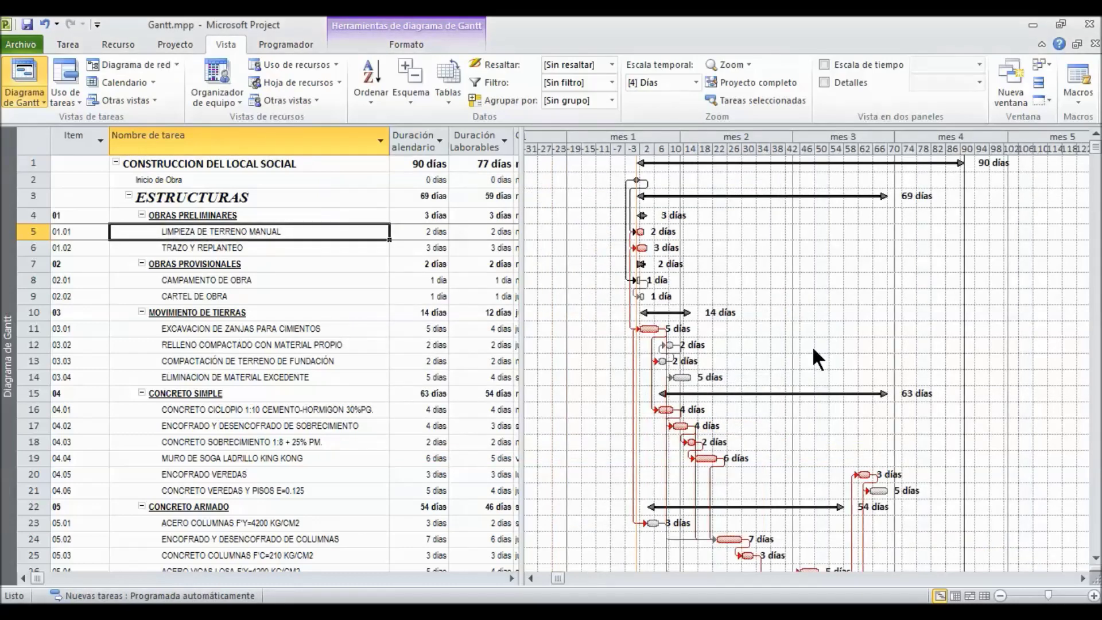
pyautogui.scroll(-19, 701, 218)
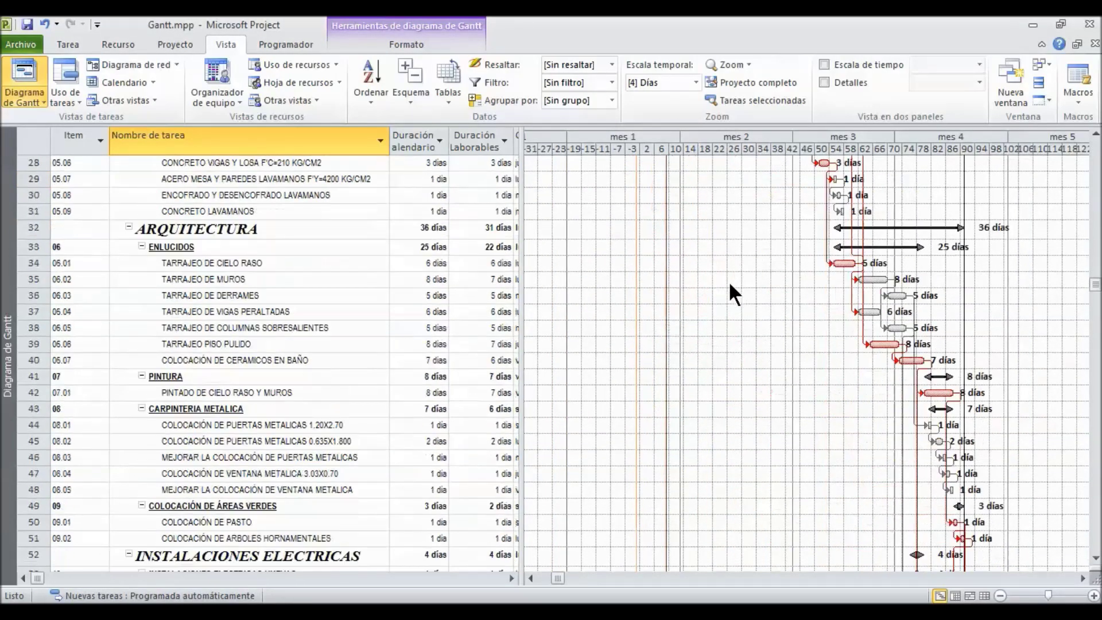
pyautogui.scroll(19, 832, 364)
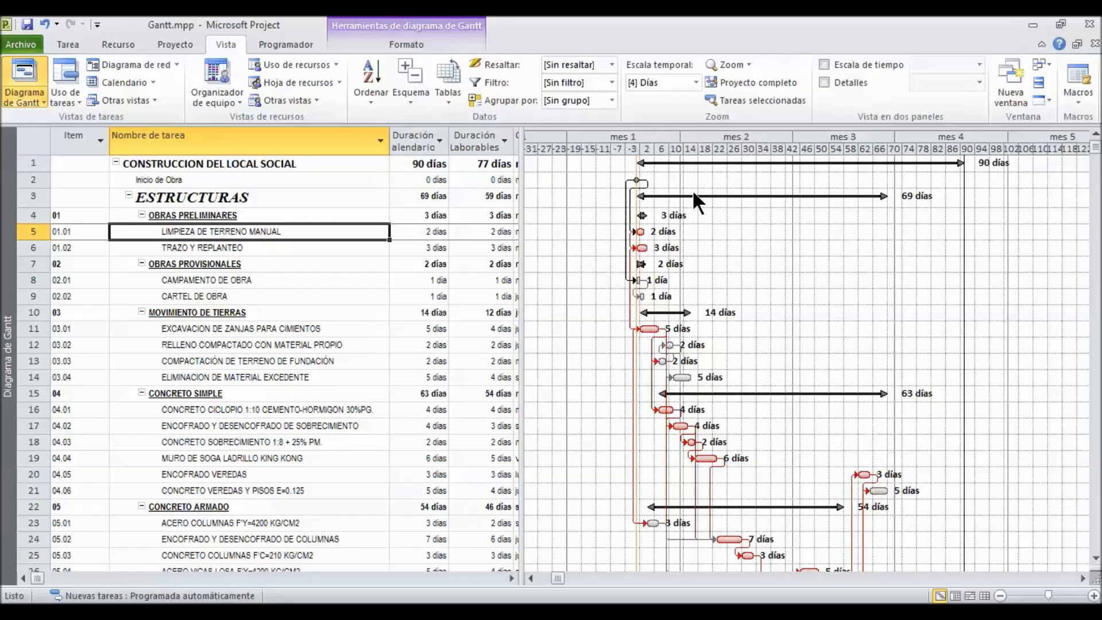
# Step: Set the day count of the Gantt time scale's lower level to 2 and review the chart
pyautogui.doubleClick(749, 135)
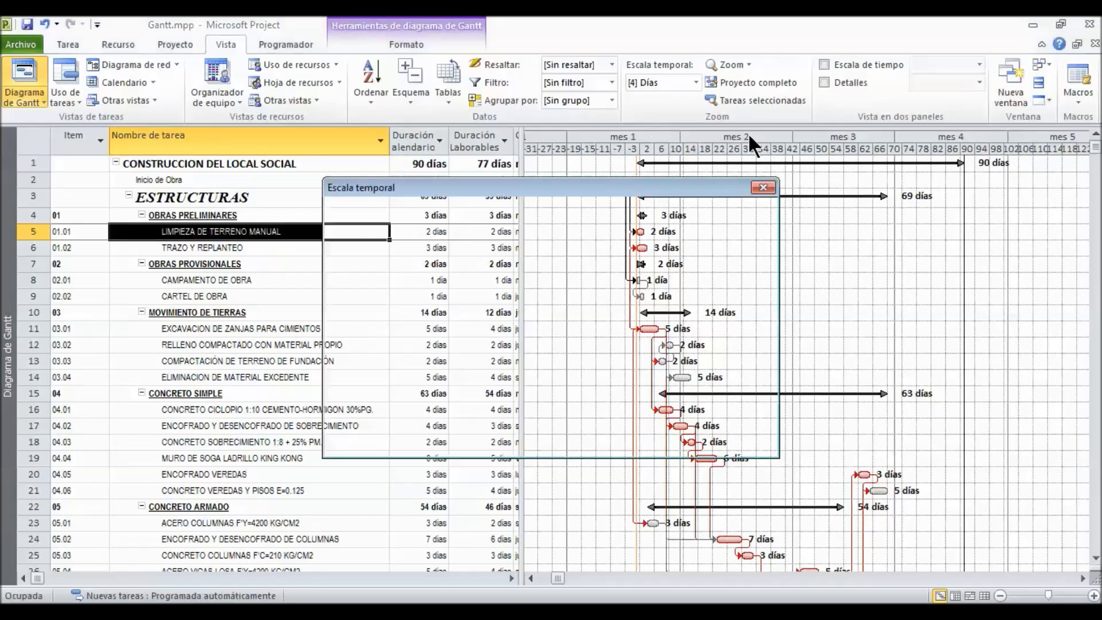
pyautogui.click(492, 205)
pyautogui.click(406, 266)
pyautogui.click(406, 266)
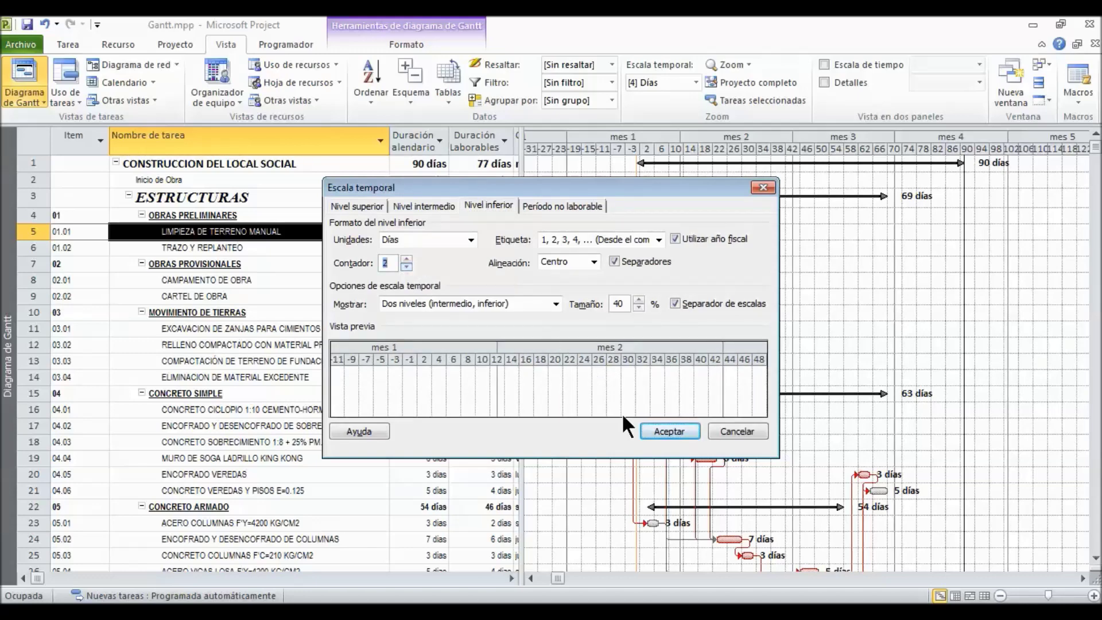
pyautogui.click(666, 431)
pyautogui.scroll(-4, 735, 405)
pyautogui.scroll(4, 734, 406)
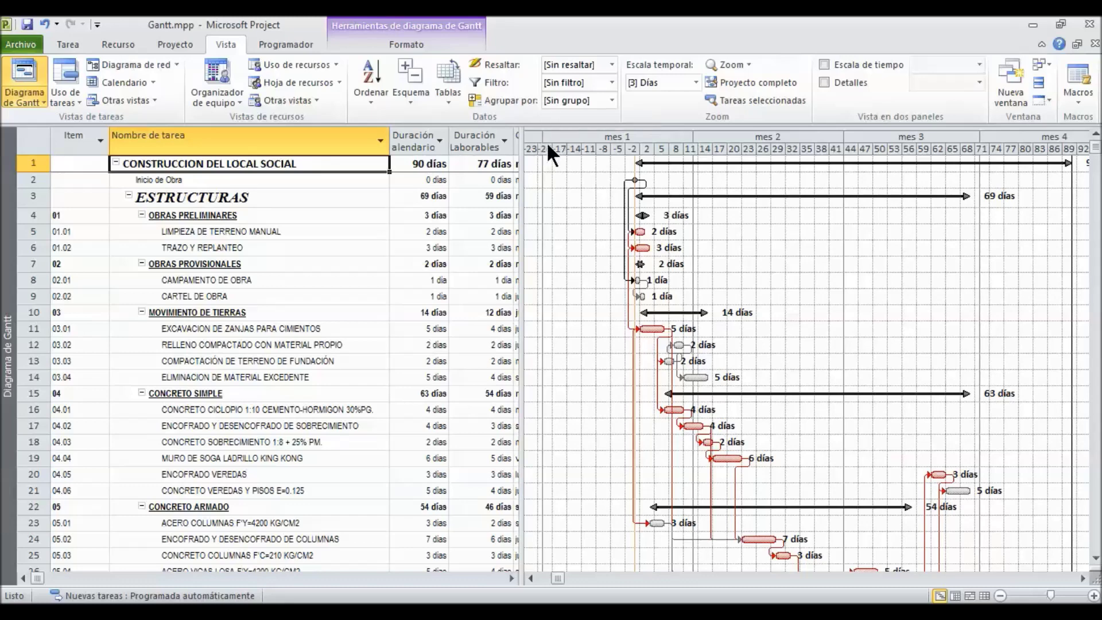
# Step: Set the project's start date to 01/01/18 in the project information and review the Gantt chart
pyautogui.moveTo(629, 177)
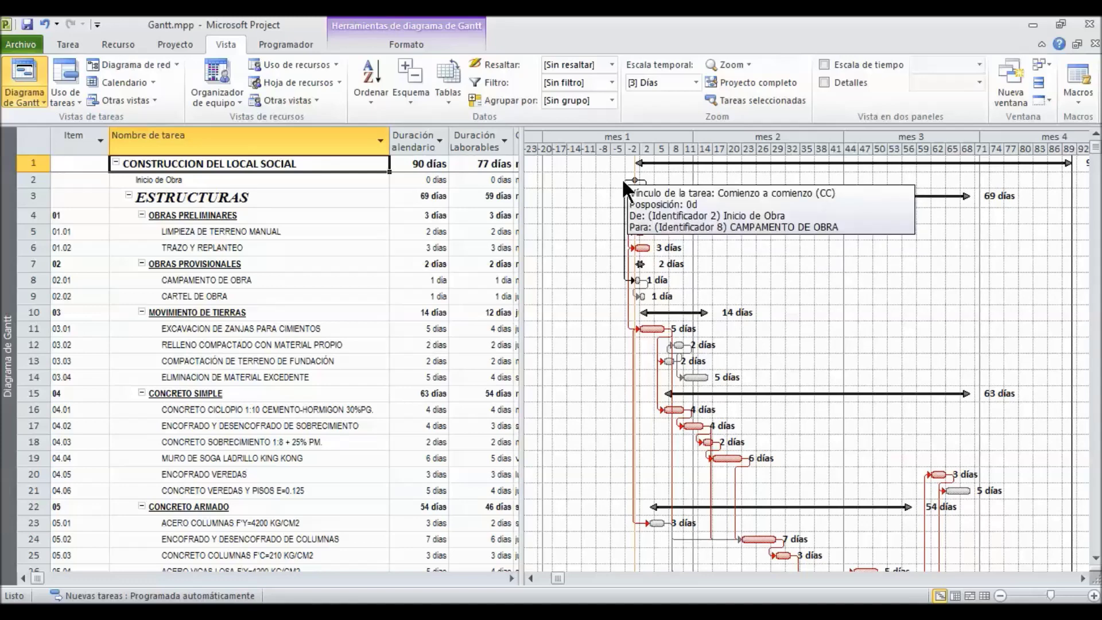
pyautogui.click(184, 44)
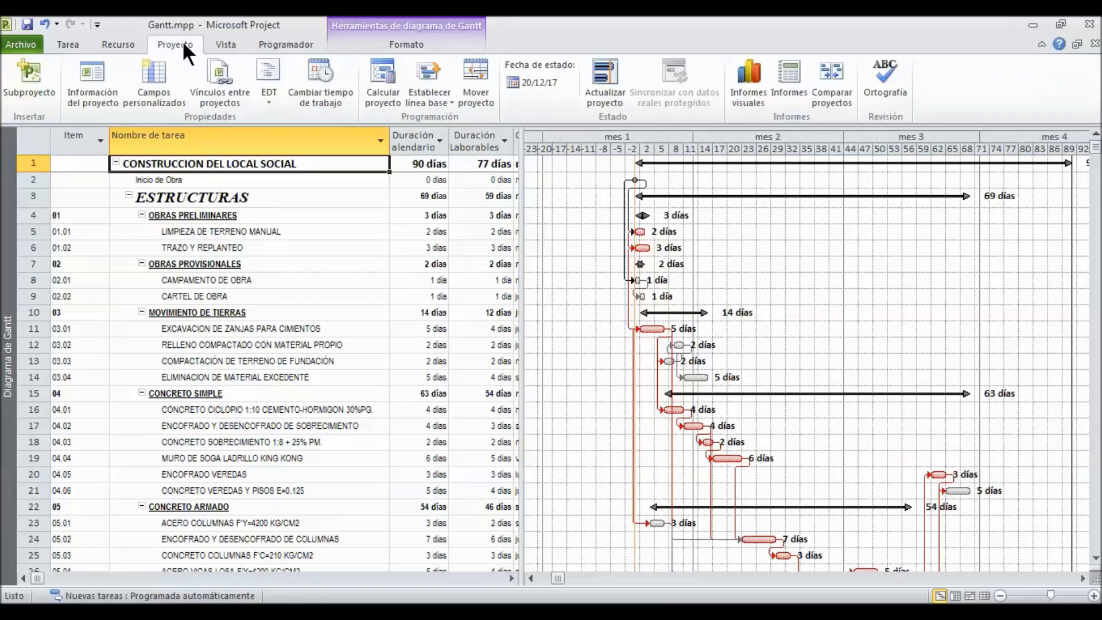
pyautogui.click(88, 89)
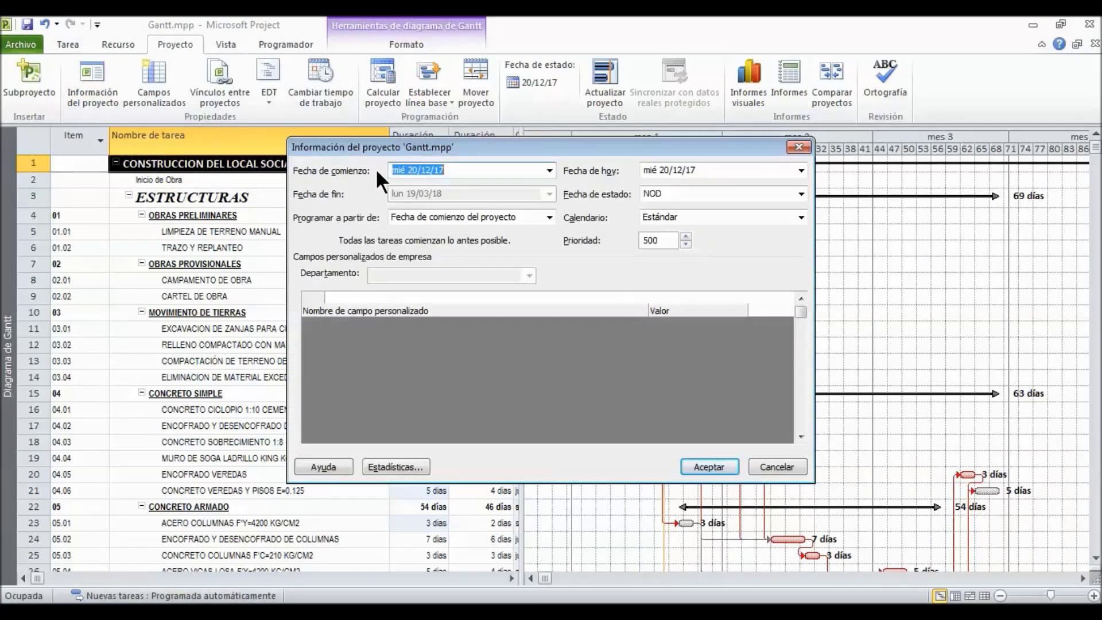
pyautogui.click(544, 169)
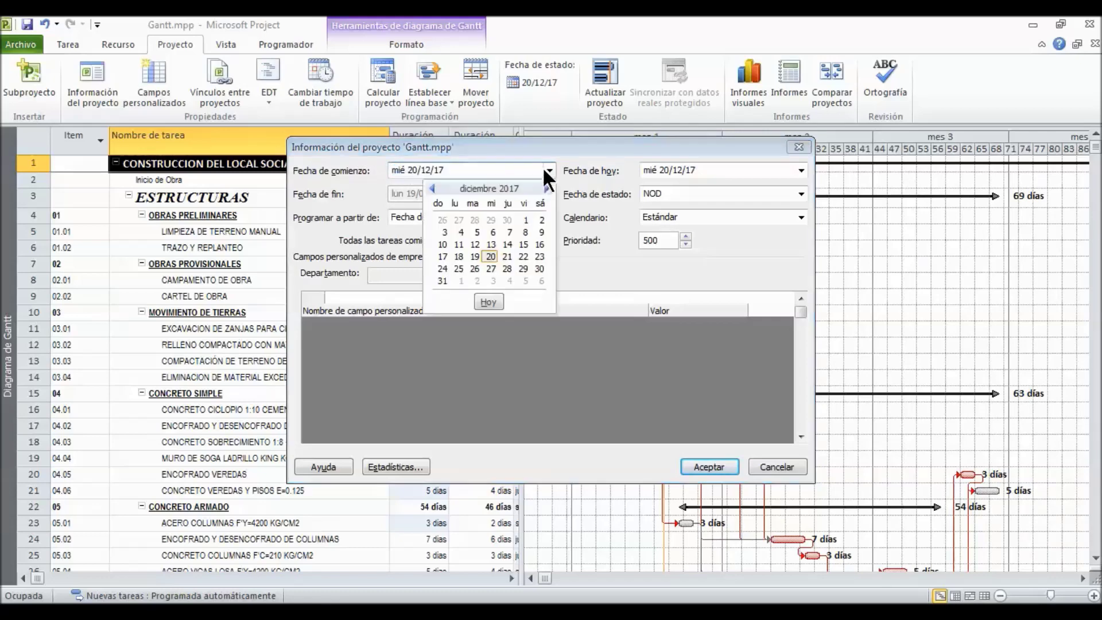
pyautogui.click(459, 280)
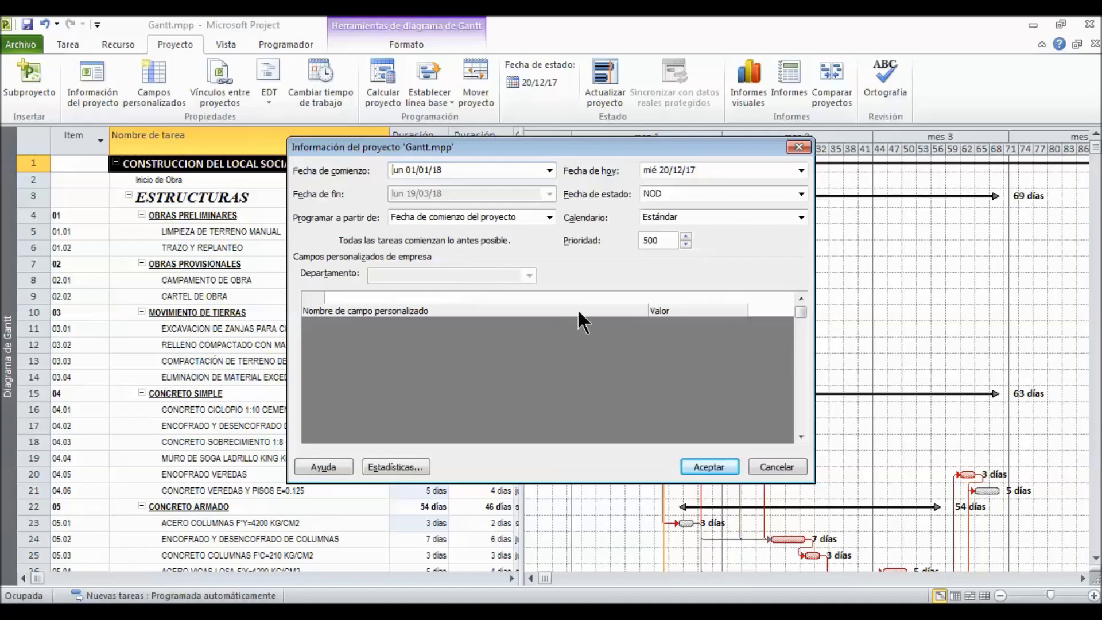
pyautogui.click(705, 462)
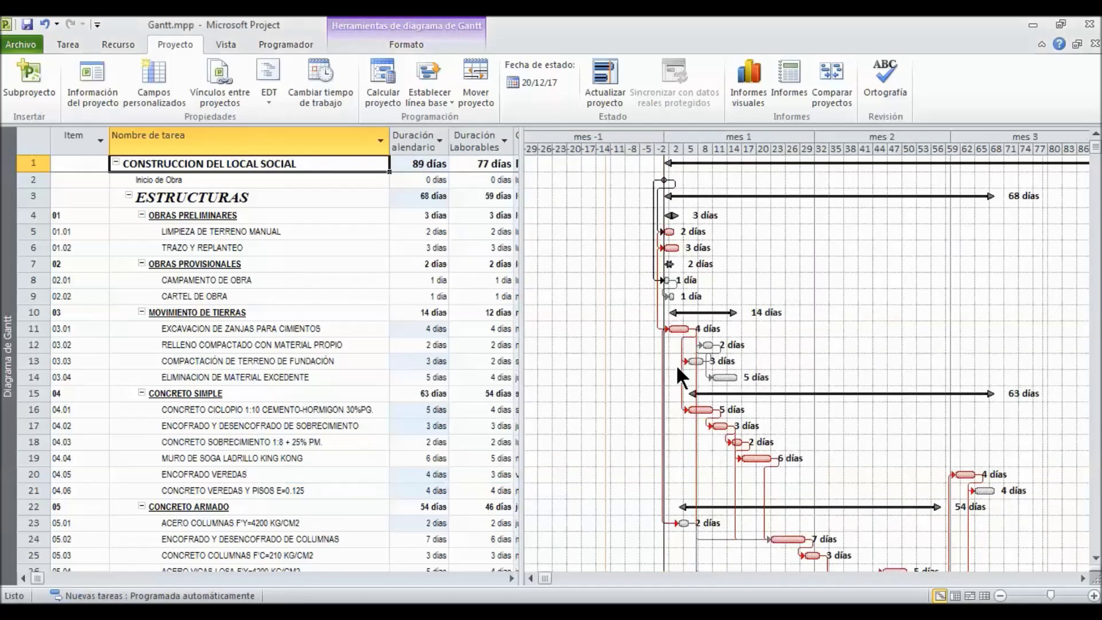
pyautogui.click(1082, 578)
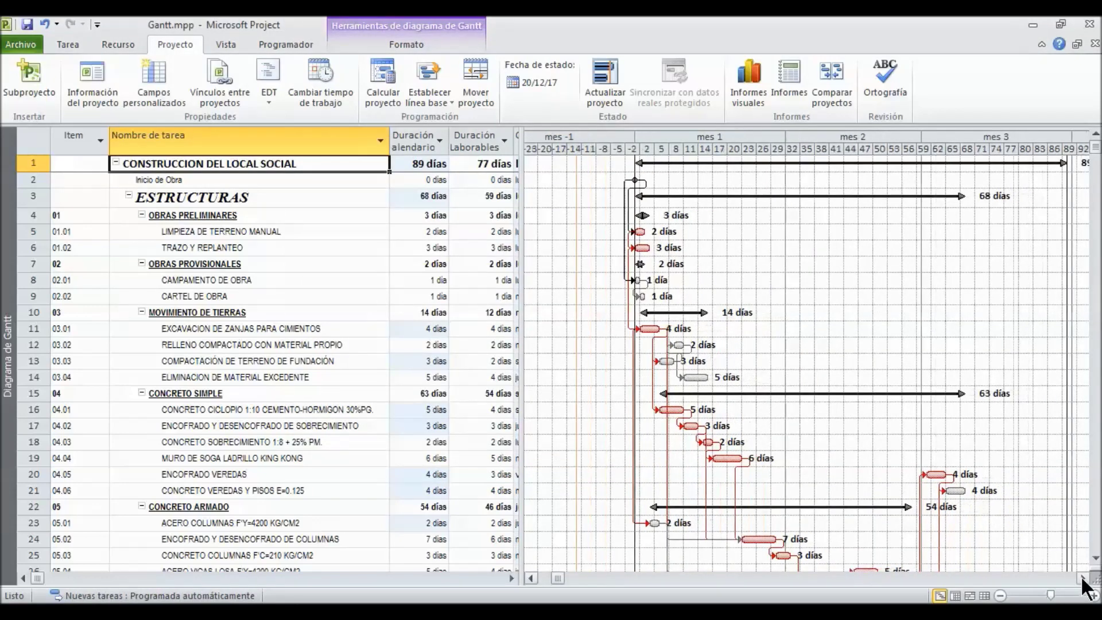
pyautogui.click(1082, 578)
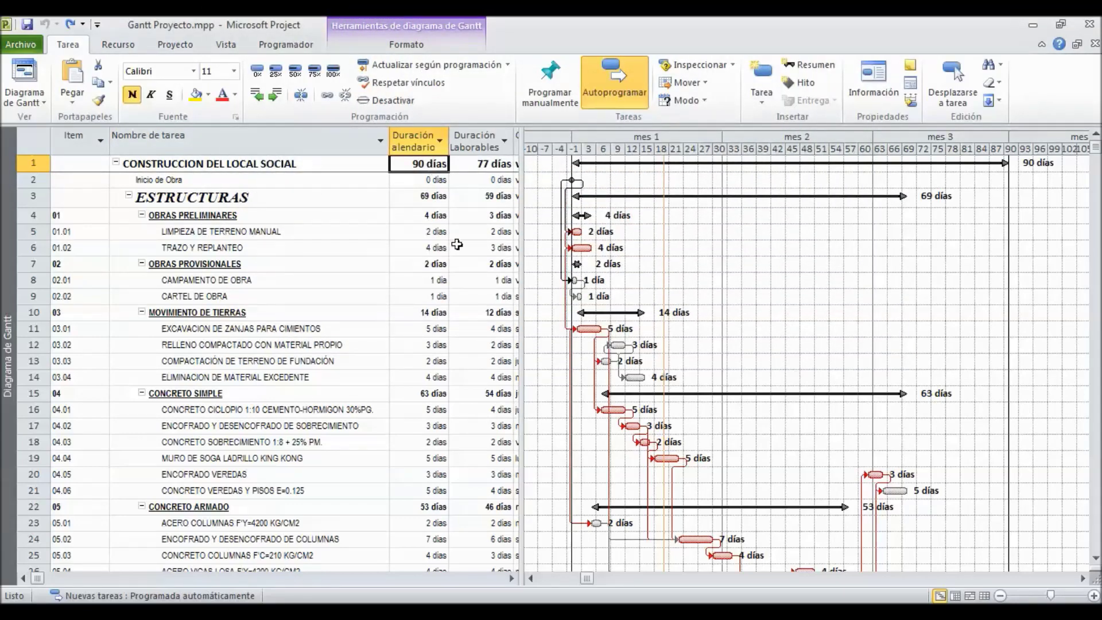
# Step: In Gantt Proyecto.mpp, set the working duration of CAMPAMENTO DE OBRA to 4 days and CARTEL DE OBRA to 2 days
pyautogui.click(481, 281)
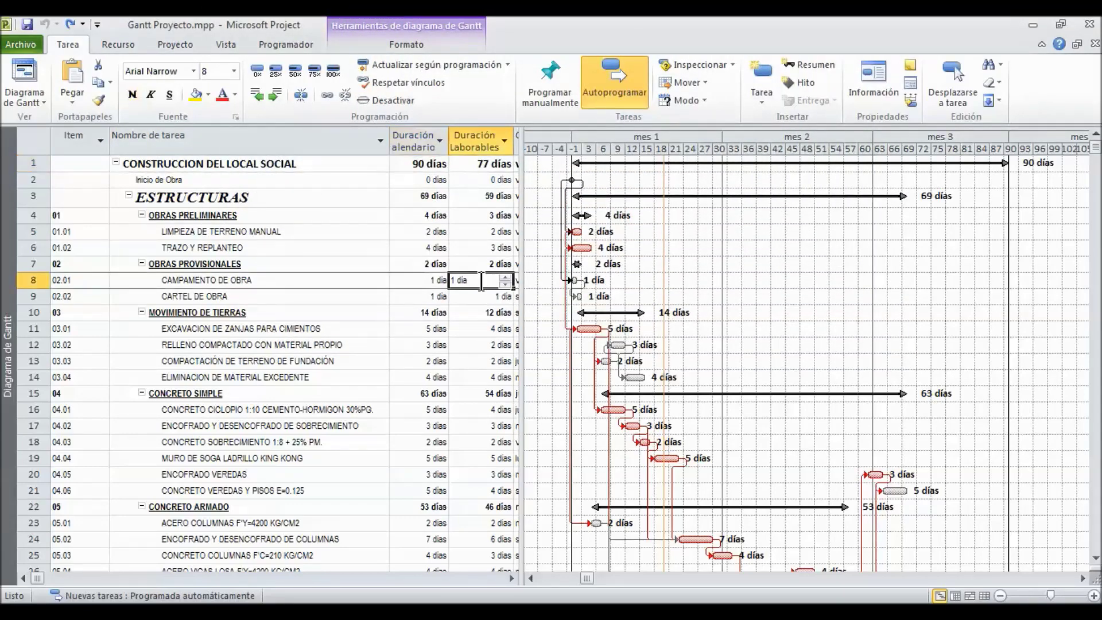
pyautogui.write('4')
pyautogui.press('Return')
pyautogui.write('2')
pyautogui.press('Return')
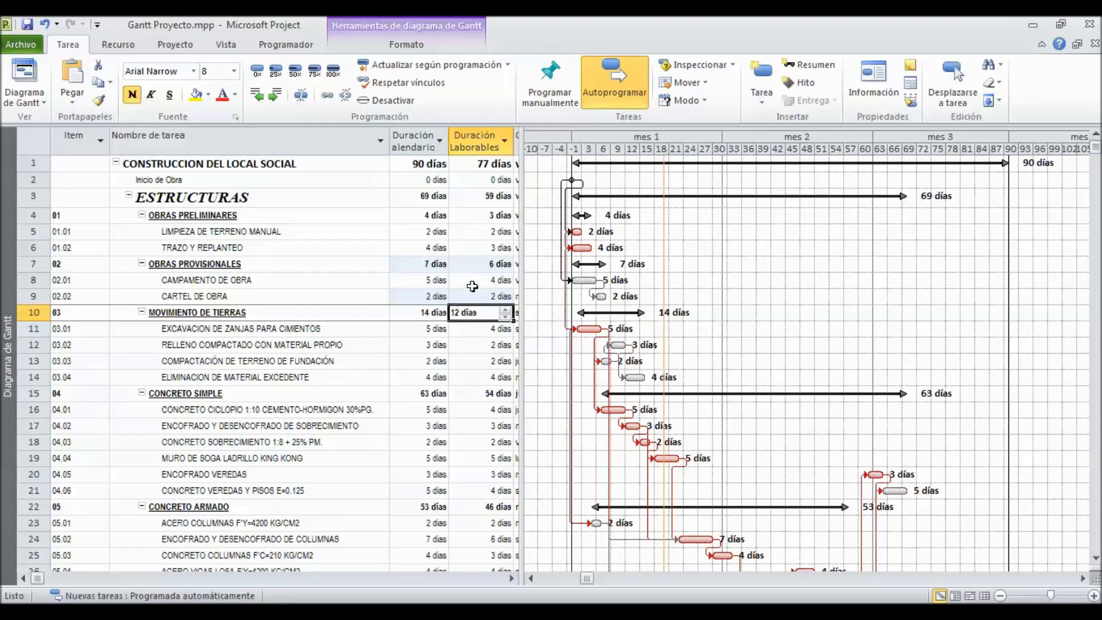
pyautogui.click(472, 286)
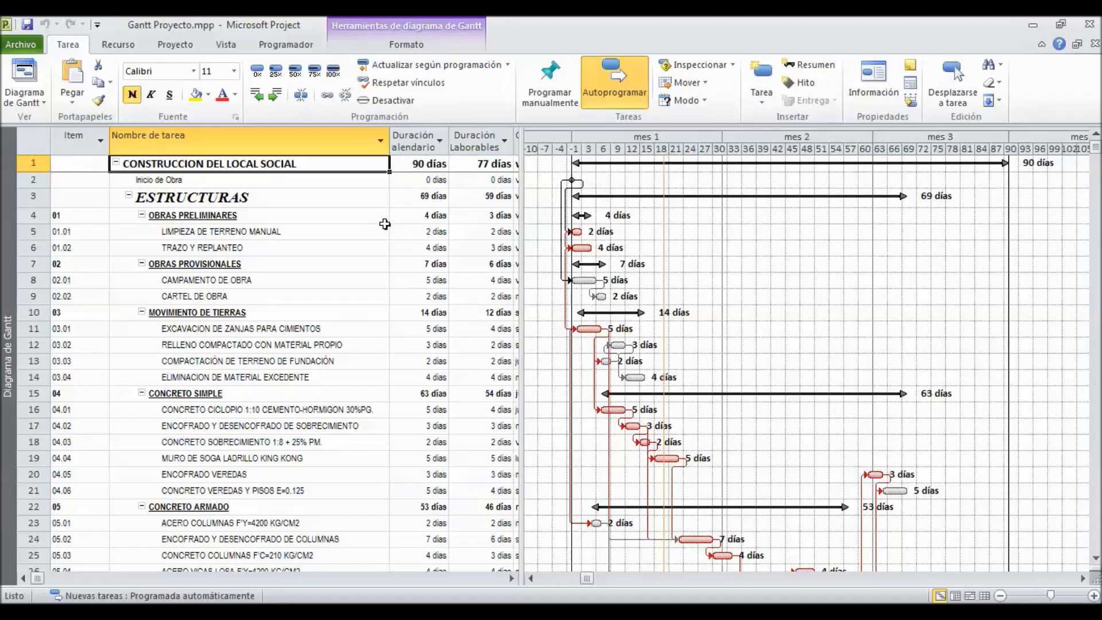
# Step: Switch to Presupuestos, obtain the dates from the Project schedule, and review the start, finish and duration values
pyautogui.hotkey('alt', 'Tab')
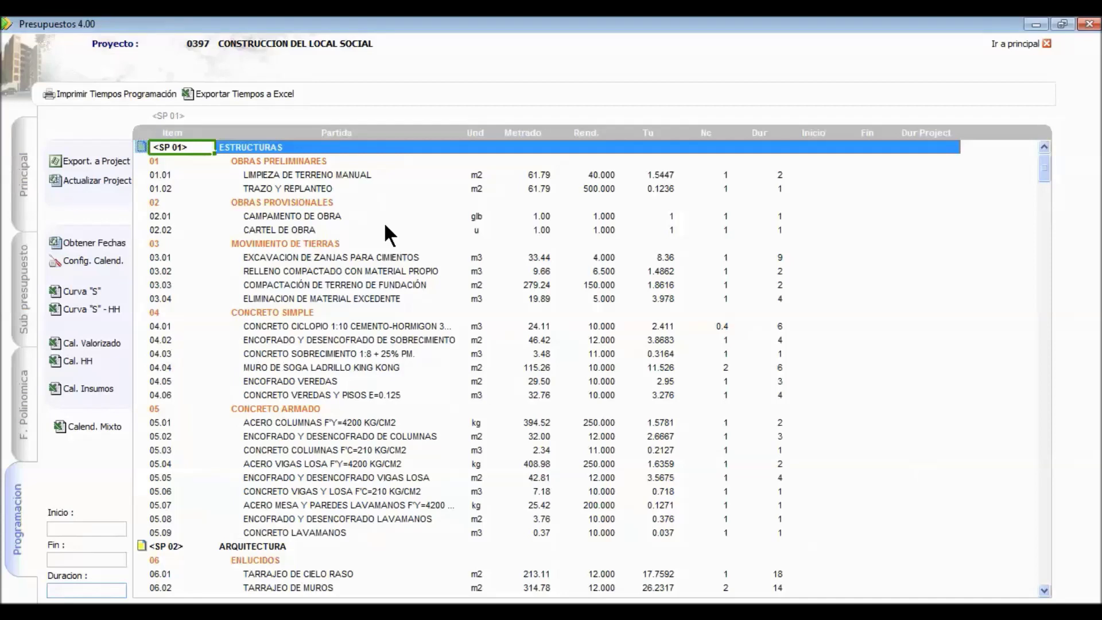
pyautogui.click(119, 248)
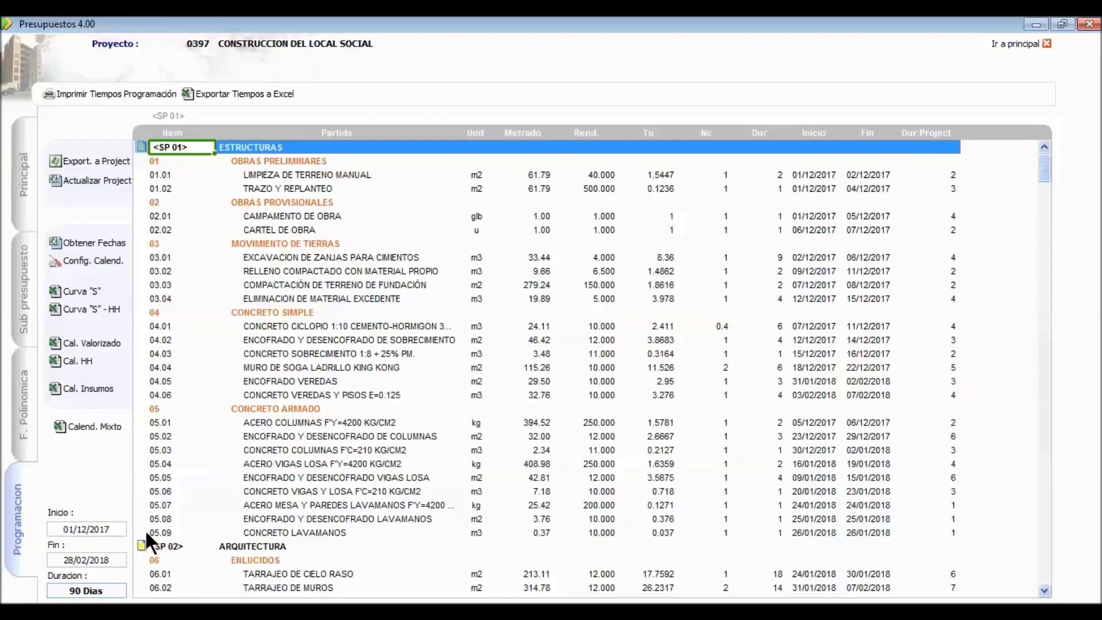
pyautogui.click(53, 527)
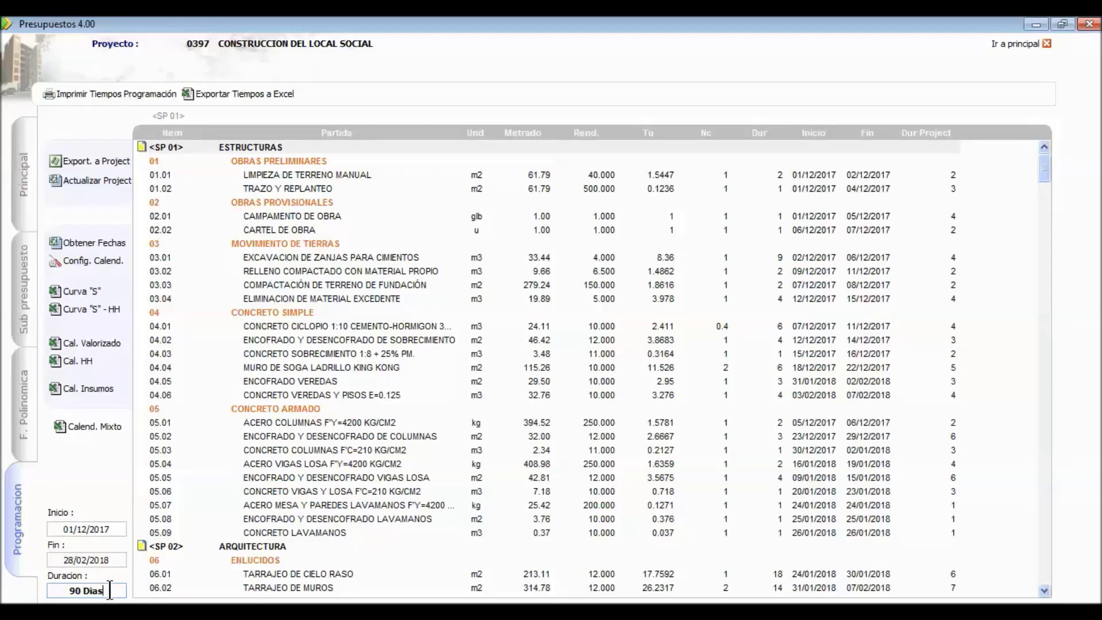
pyautogui.click(930, 395)
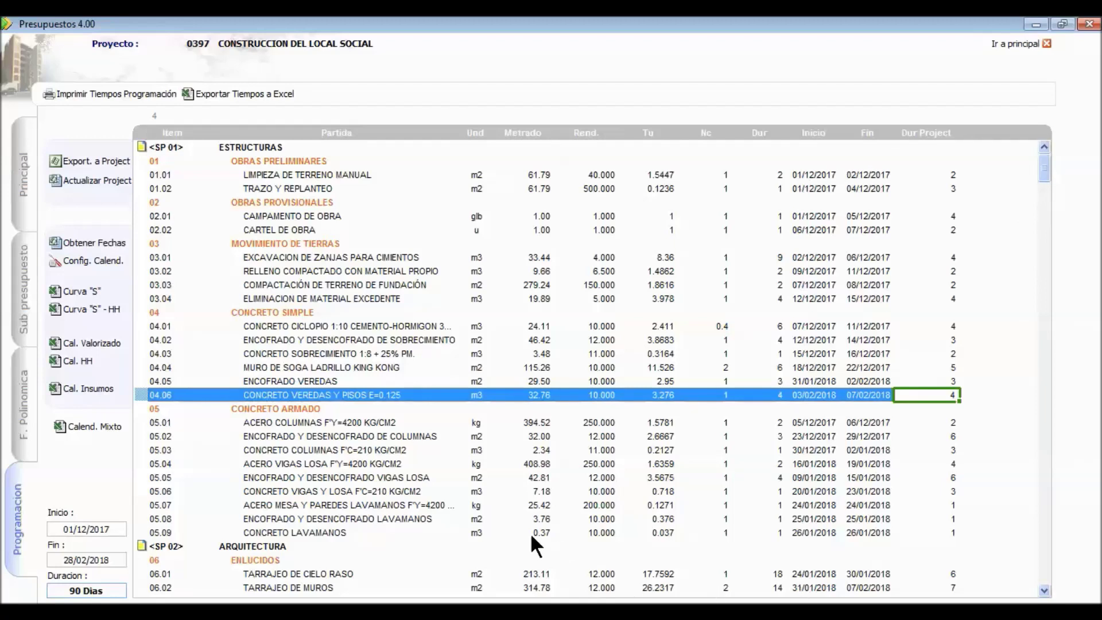
pyautogui.click(547, 436)
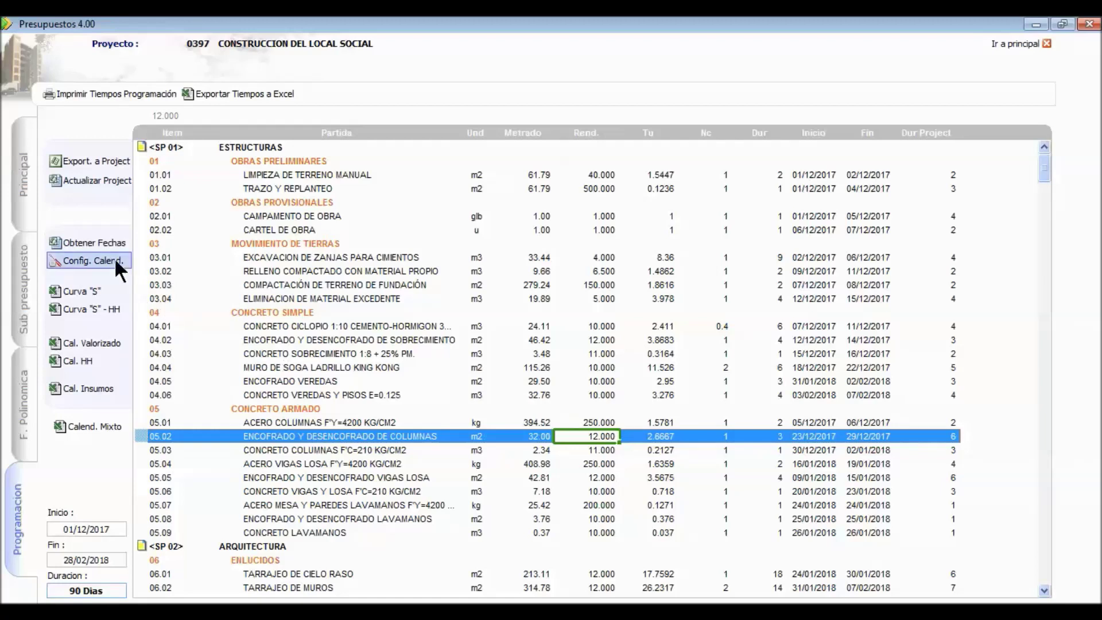
# Step: Generate the "S" curve of work progress, overwriting the existing percentages, export it to Excel and review the sheet
pyautogui.click(95, 282)
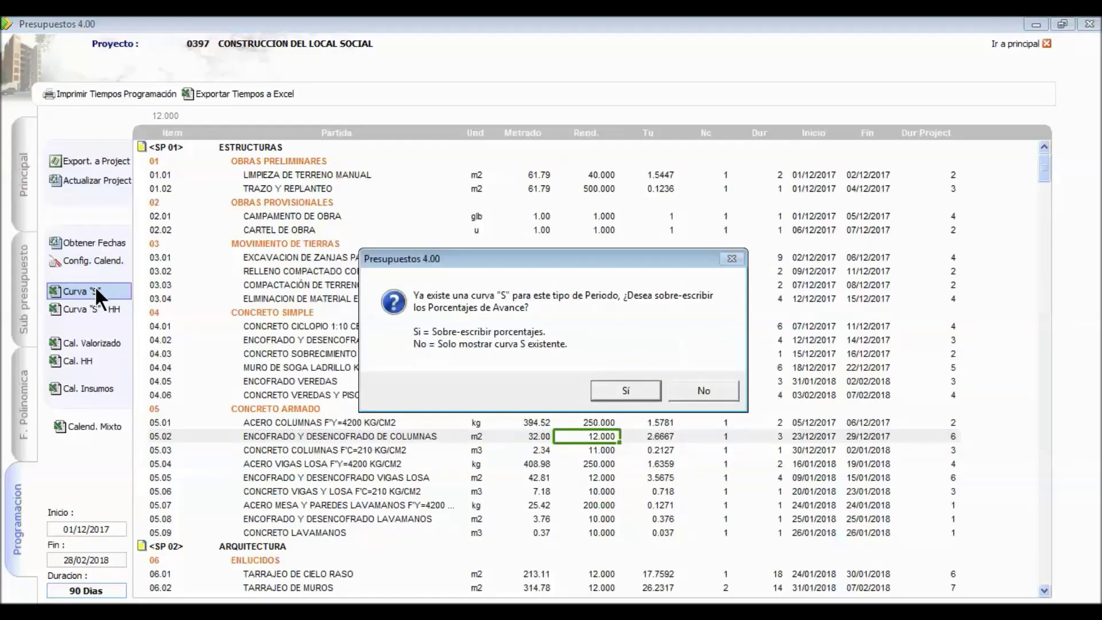
pyautogui.click(631, 399)
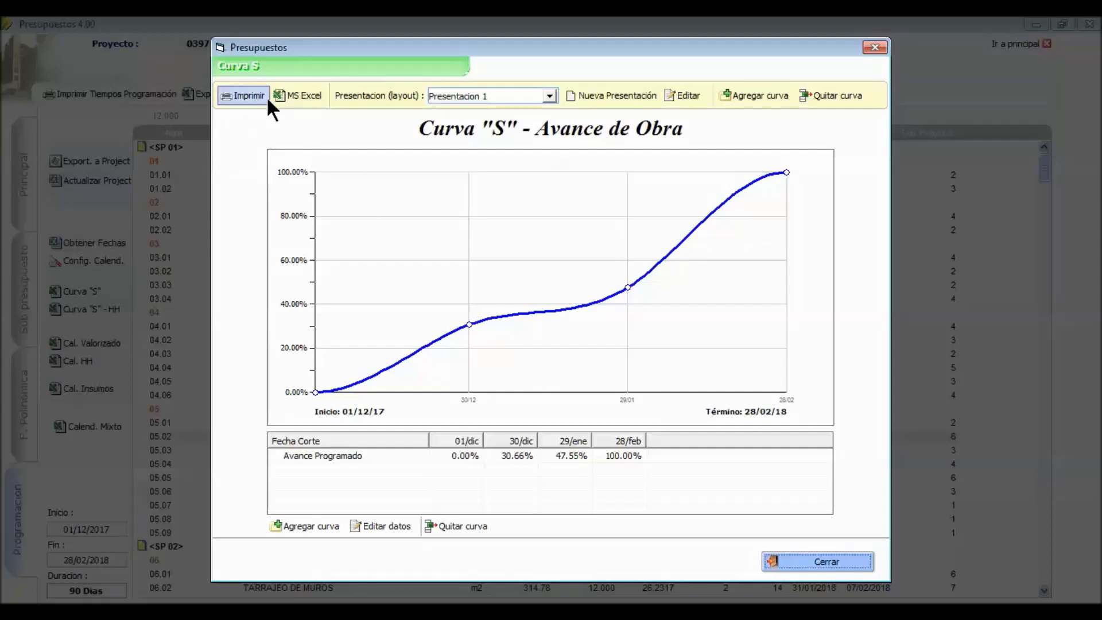
pyautogui.click(301, 96)
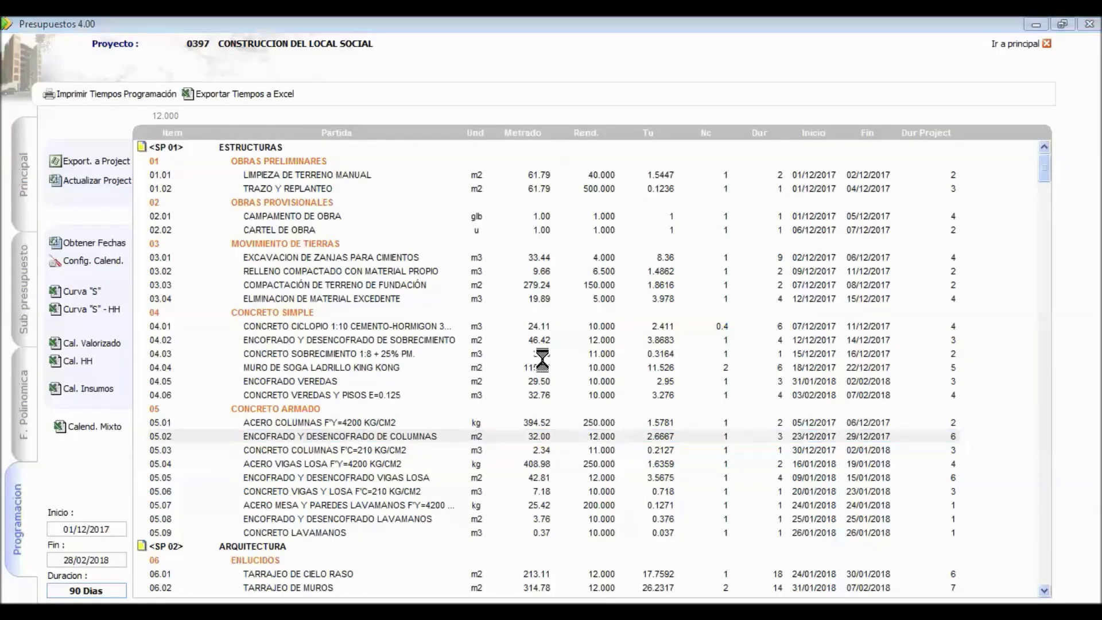
pyautogui.scroll(-6, 298, 377)
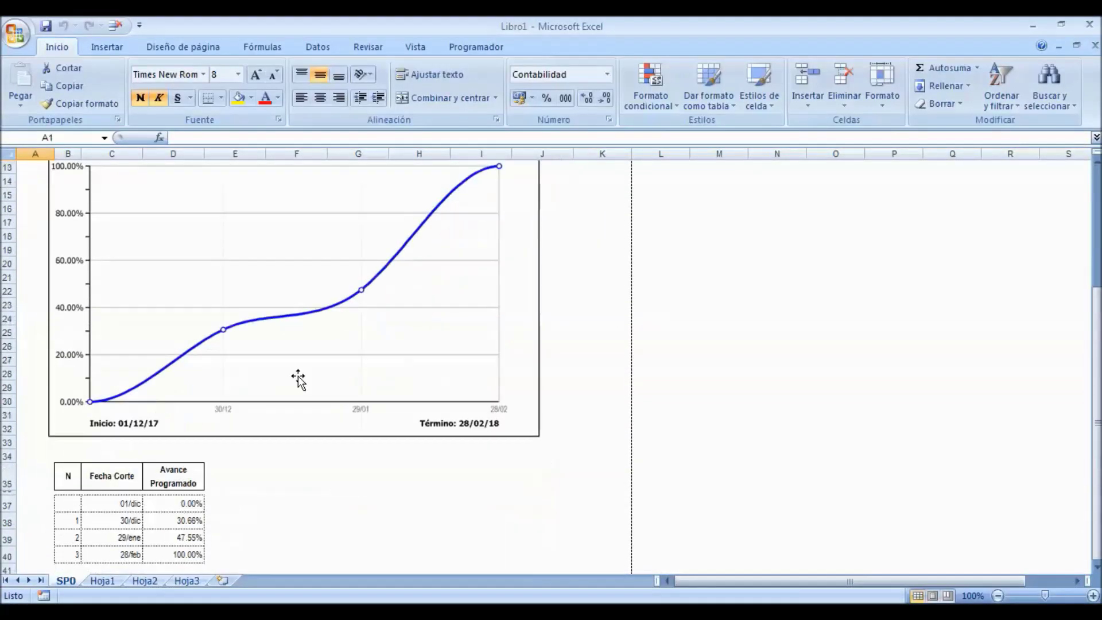
pyautogui.scroll(6, 298, 377)
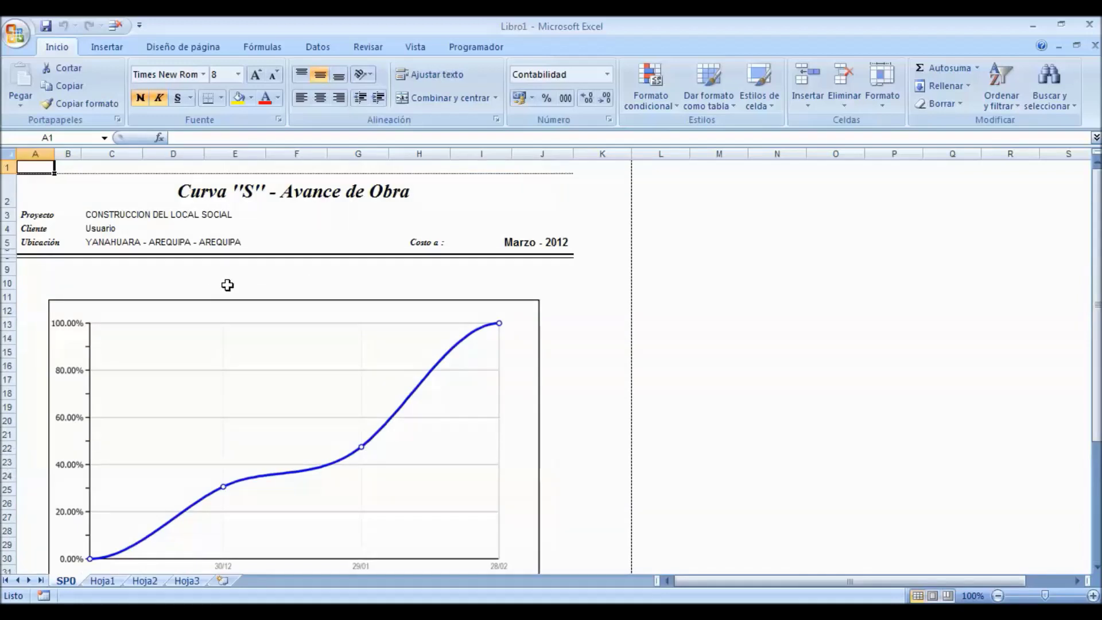
# Step: Save the workbook as Curva S Valorizado in Programacion de Obras > Programacion Licitacion on drive E:, and close Excel
pyautogui.click(46, 25)
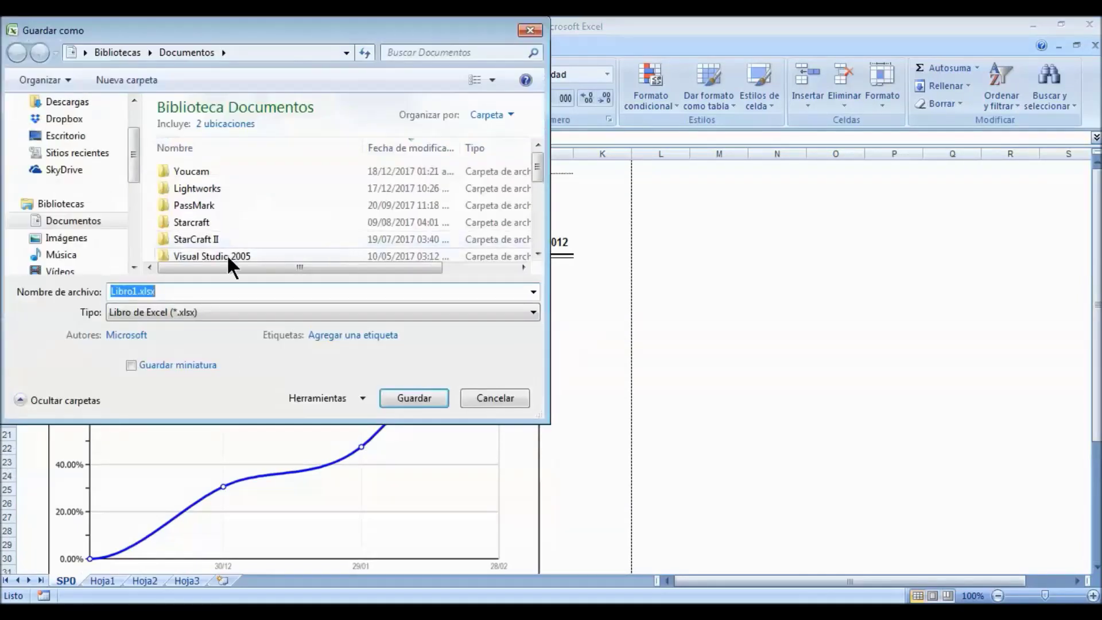
pyautogui.scroll(-3, 126, 230)
pyautogui.click(91, 253)
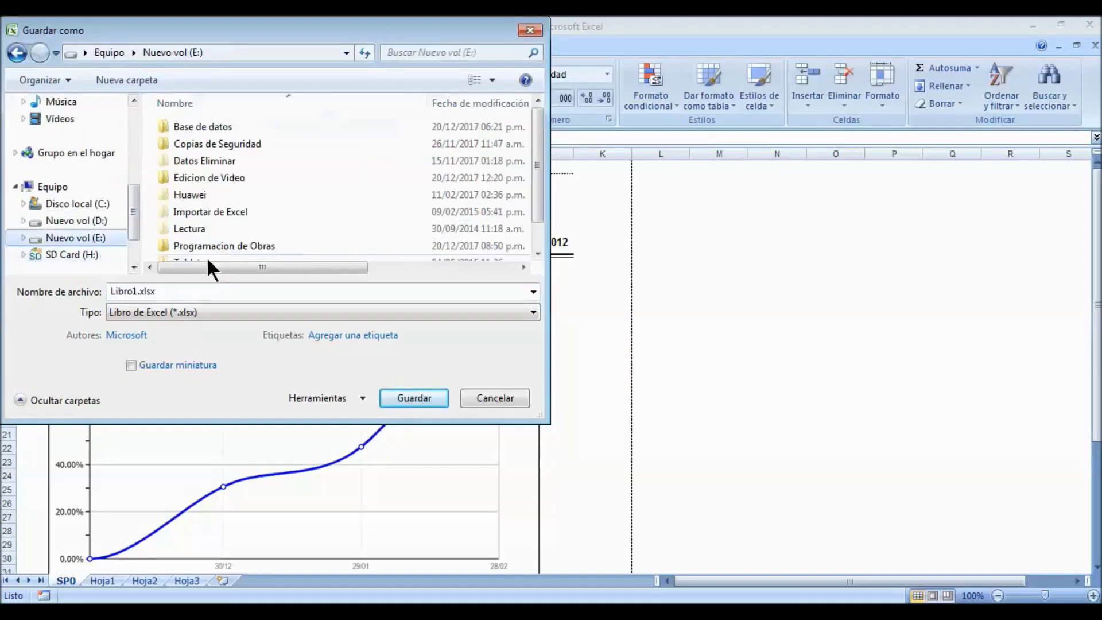
pyautogui.doubleClick(233, 246)
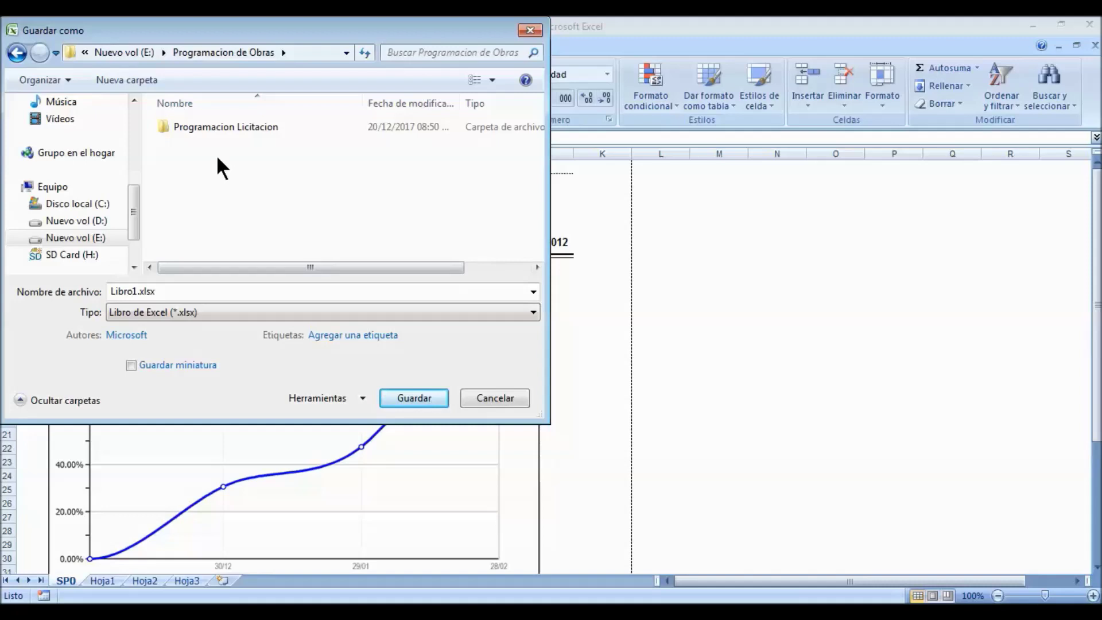
pyautogui.doubleClick(219, 125)
pyautogui.doubleClick(170, 292)
pyautogui.write('Curva S Valorizado')
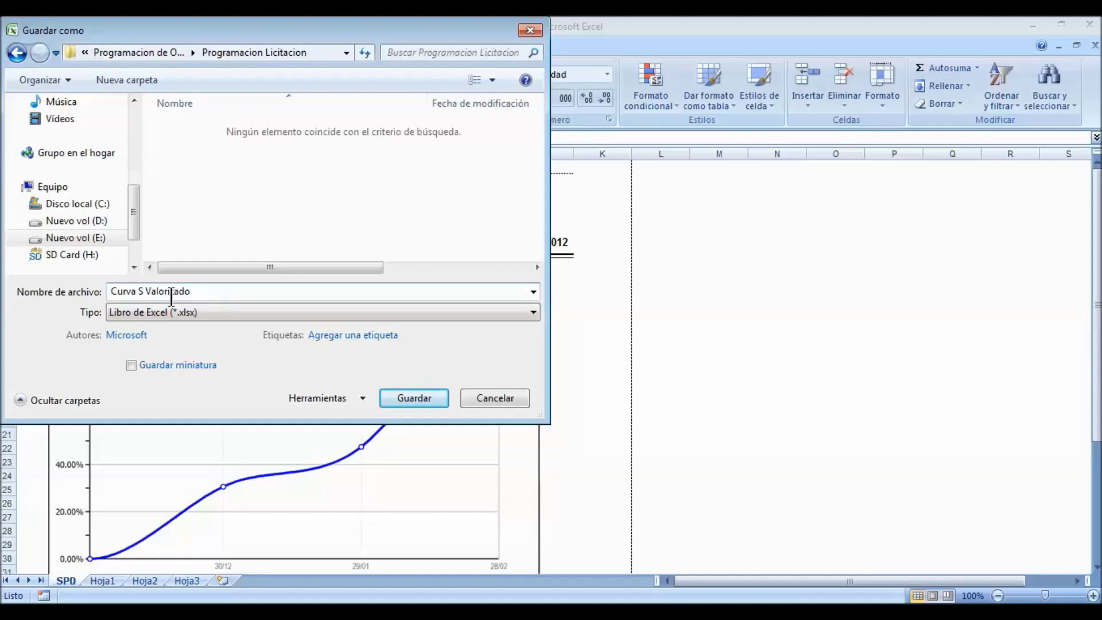
pyautogui.press('Return')
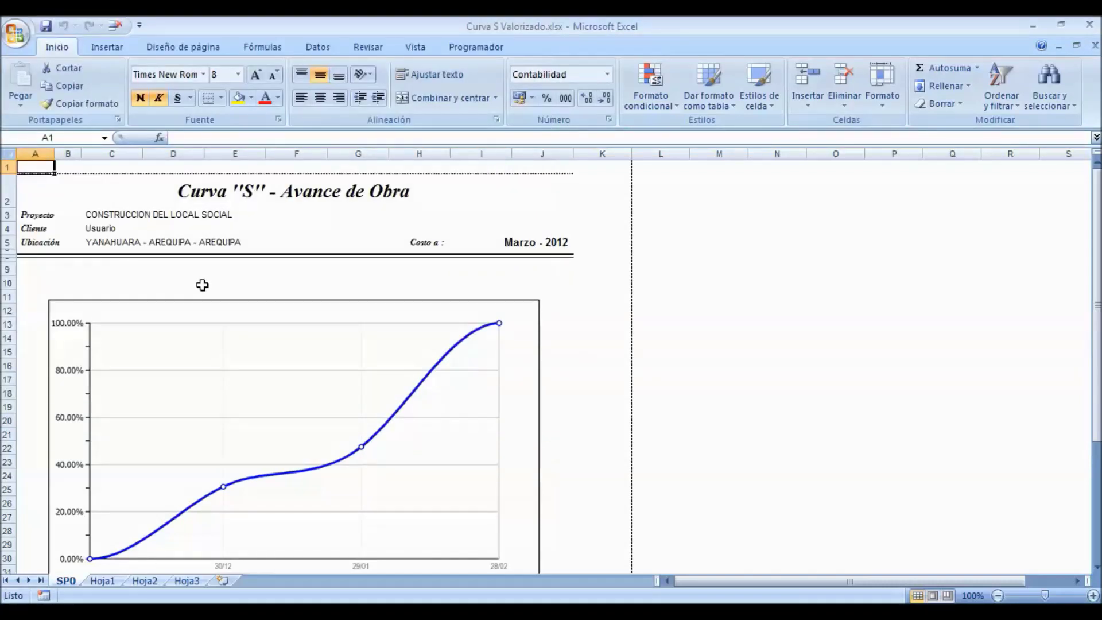
pyautogui.click(1089, 24)
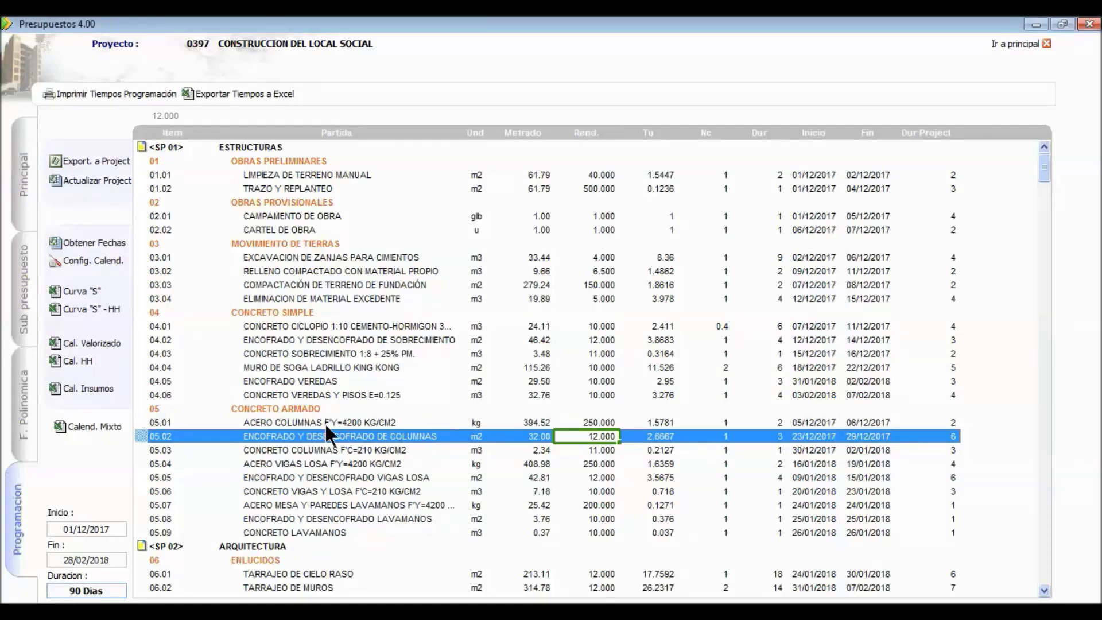
# Step: Generate the man-hours (HH) "S" curve, overwriting the existing progress percentages, and export it to Excel
pyautogui.click(87, 310)
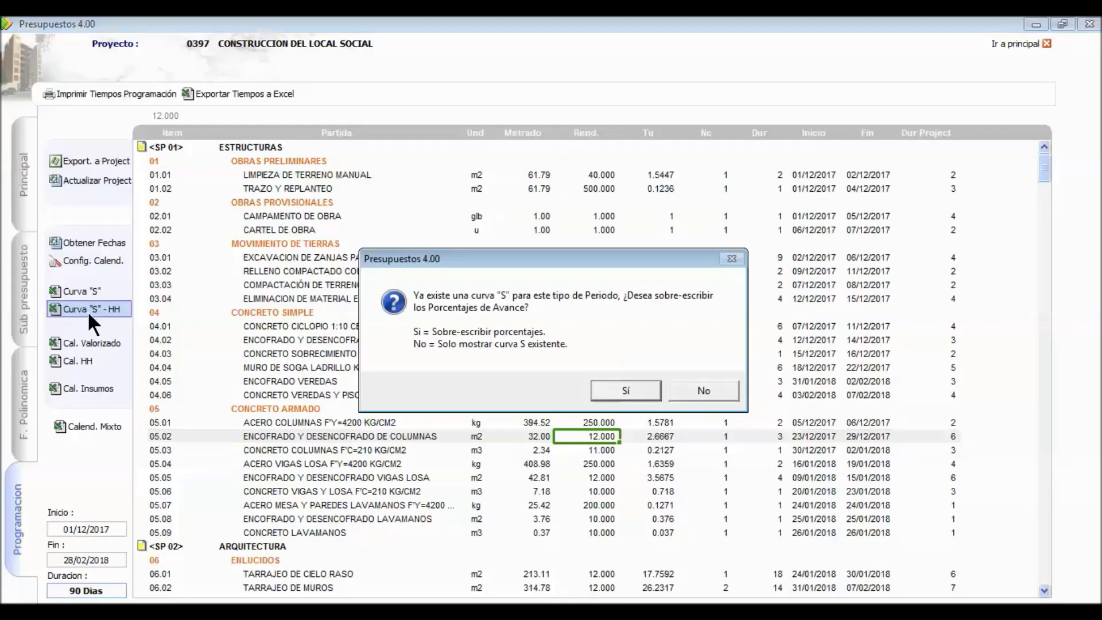
pyautogui.click(621, 390)
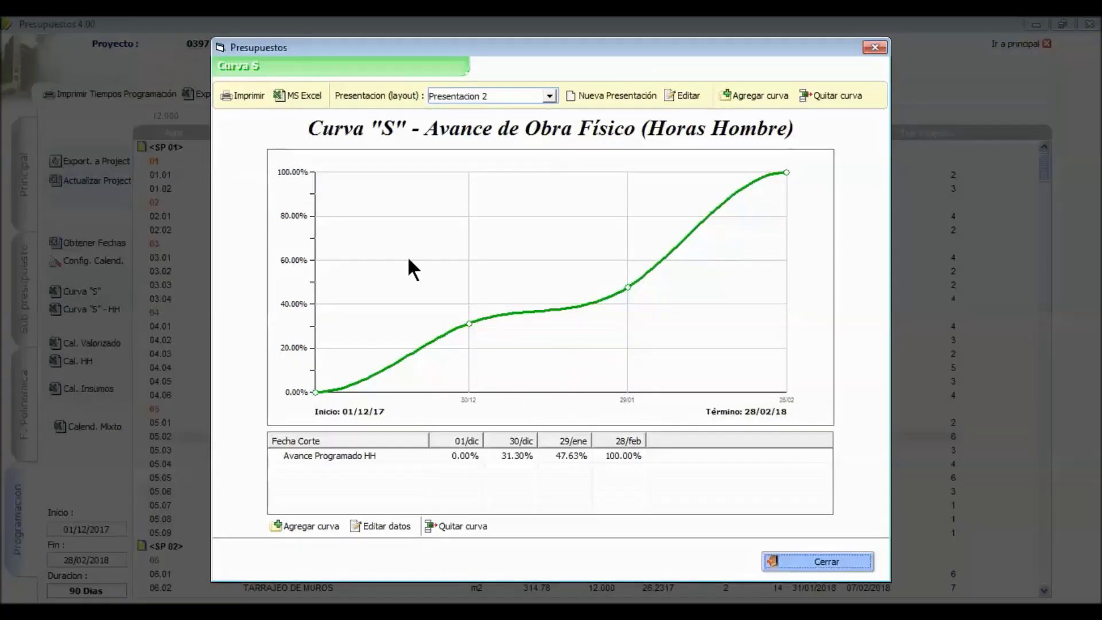
pyautogui.click(300, 97)
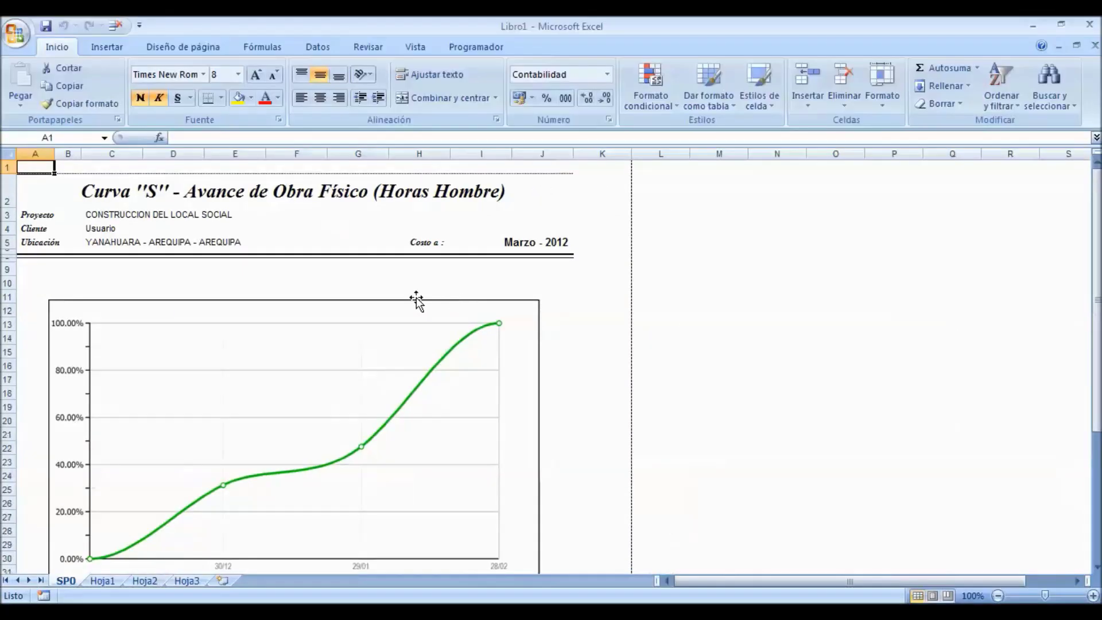
# Step: Save the man-hours S curve workbook as Curva S por Horas Hombre in Programacion de Obras > Programacion Licitacion on drive E:
pyautogui.click(45, 25)
pyautogui.scroll(-3, 115, 247)
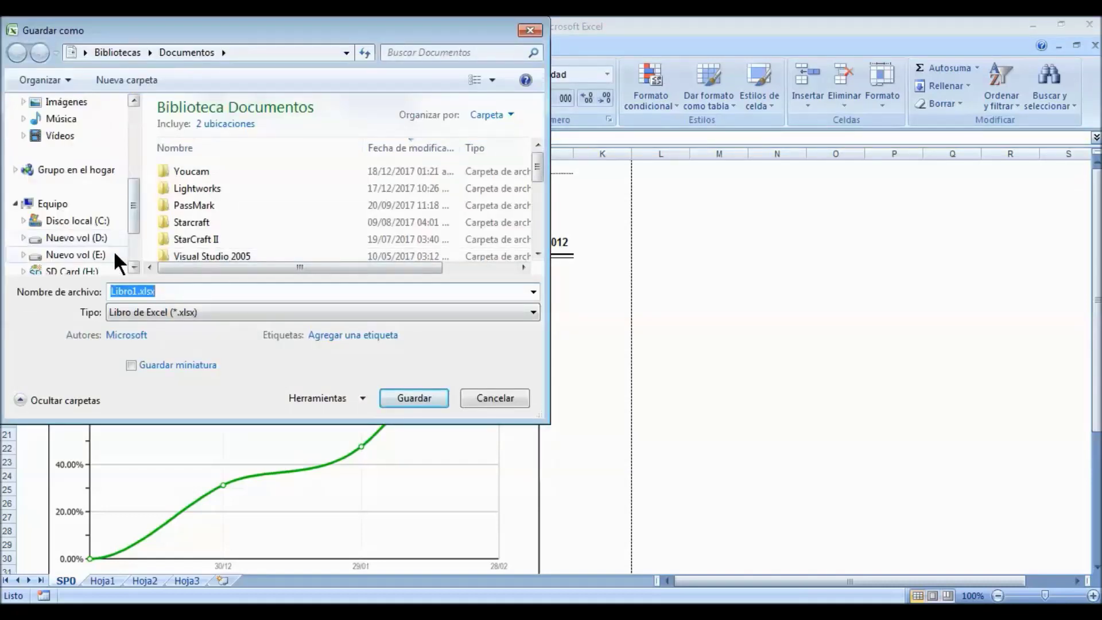
pyautogui.click(226, 248)
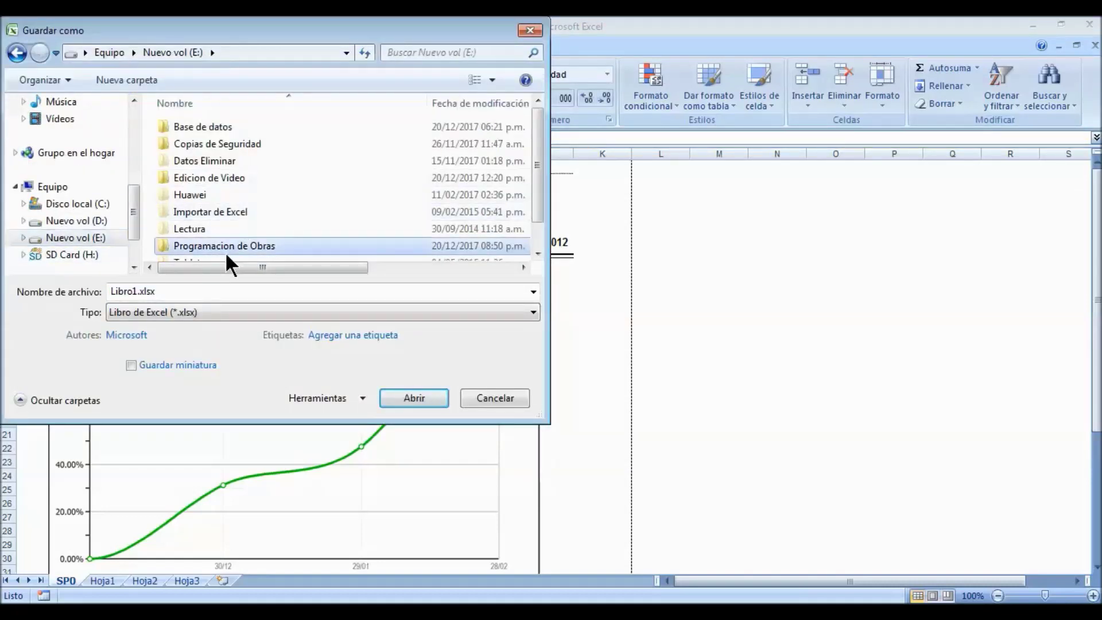
pyautogui.doubleClick(228, 245)
pyautogui.doubleClick(214, 127)
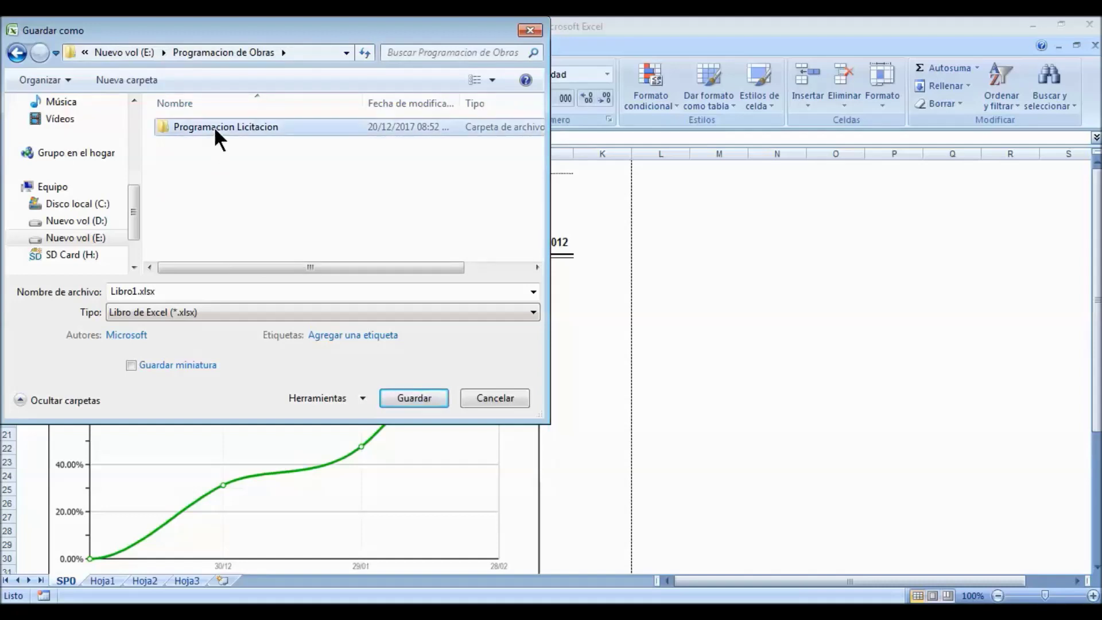
pyautogui.doubleClick(168, 294)
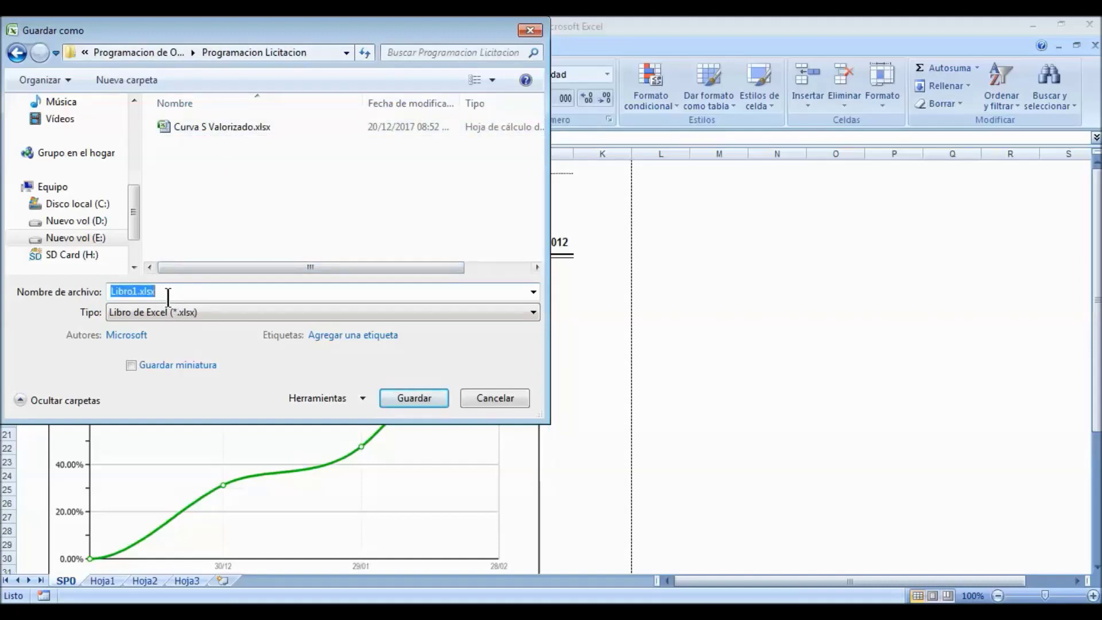
pyautogui.write('Cu')
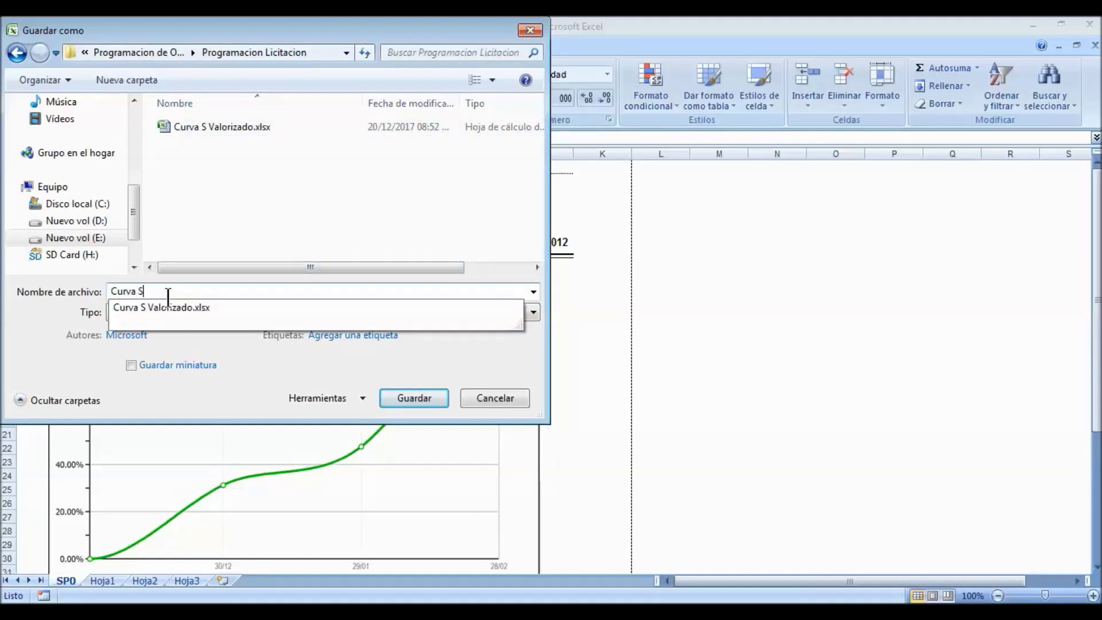
pyautogui.write('rva S por Horas Hombre')
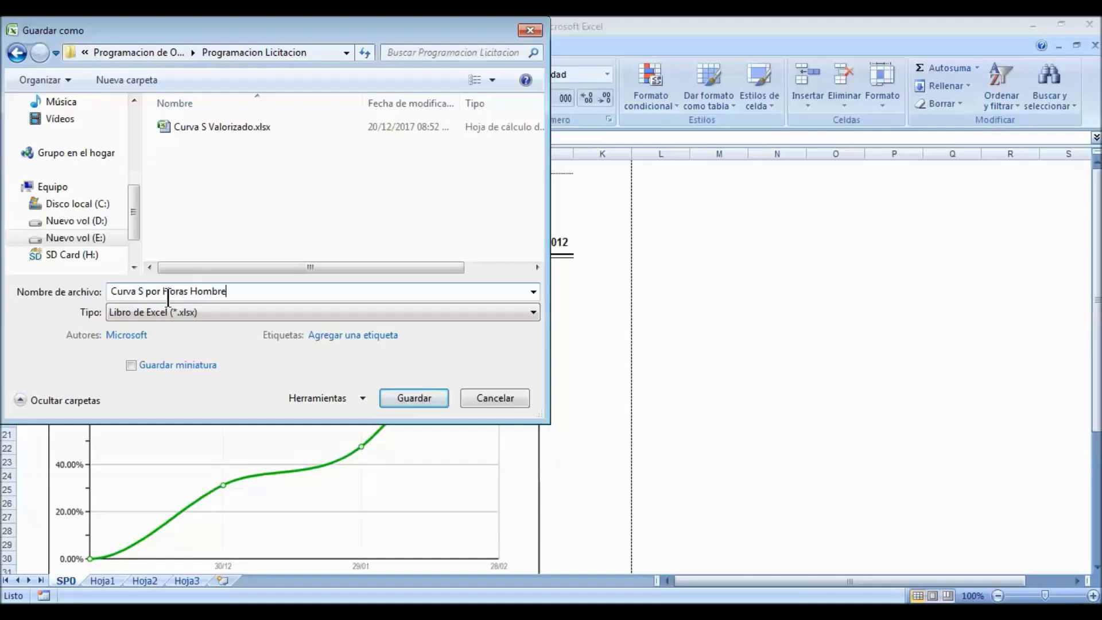
pyautogui.press('Return')
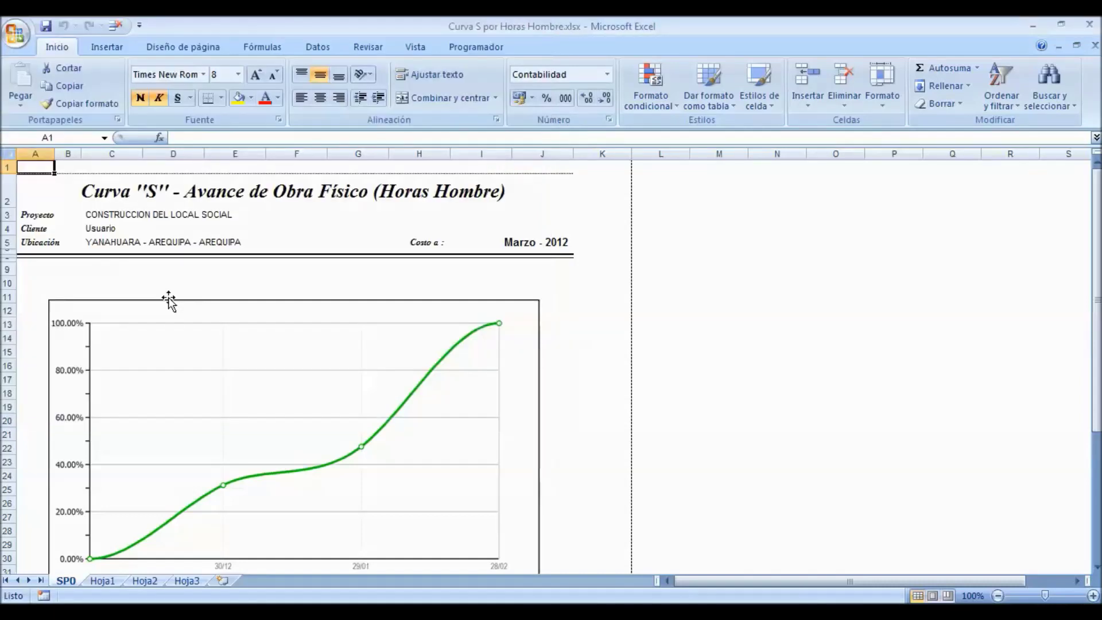
# Step: Review the man-hours S curve chart, close Excel and return to the project's schedule in Presupuestos
pyautogui.scroll(-2, 190, 305)
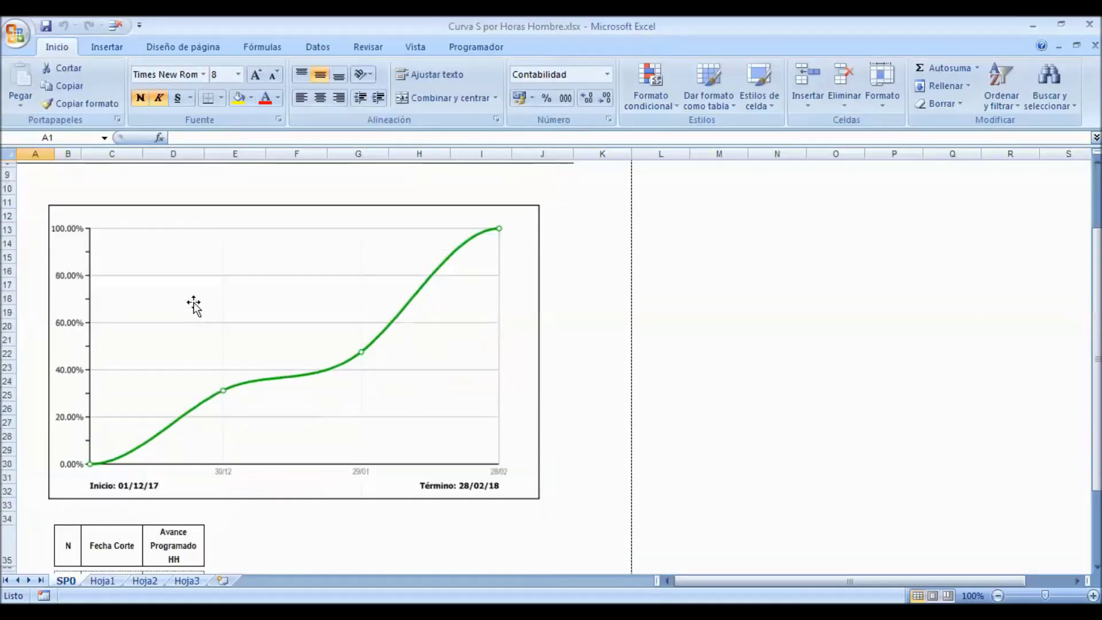
pyautogui.scroll(2, 193, 306)
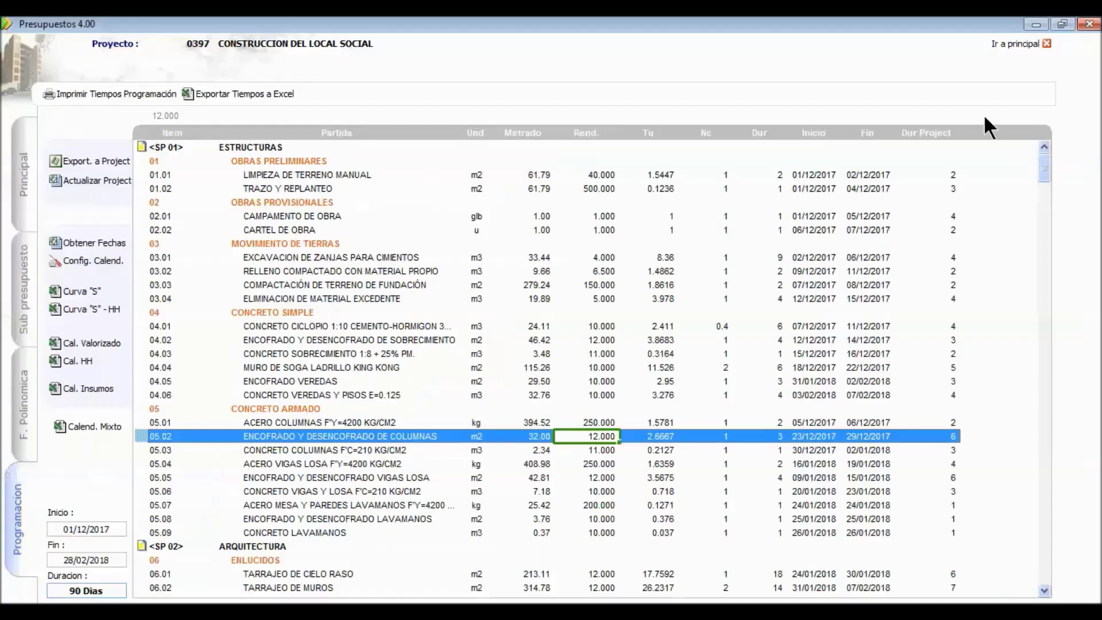
pyautogui.click(1089, 24)
pyautogui.click(542, 405)
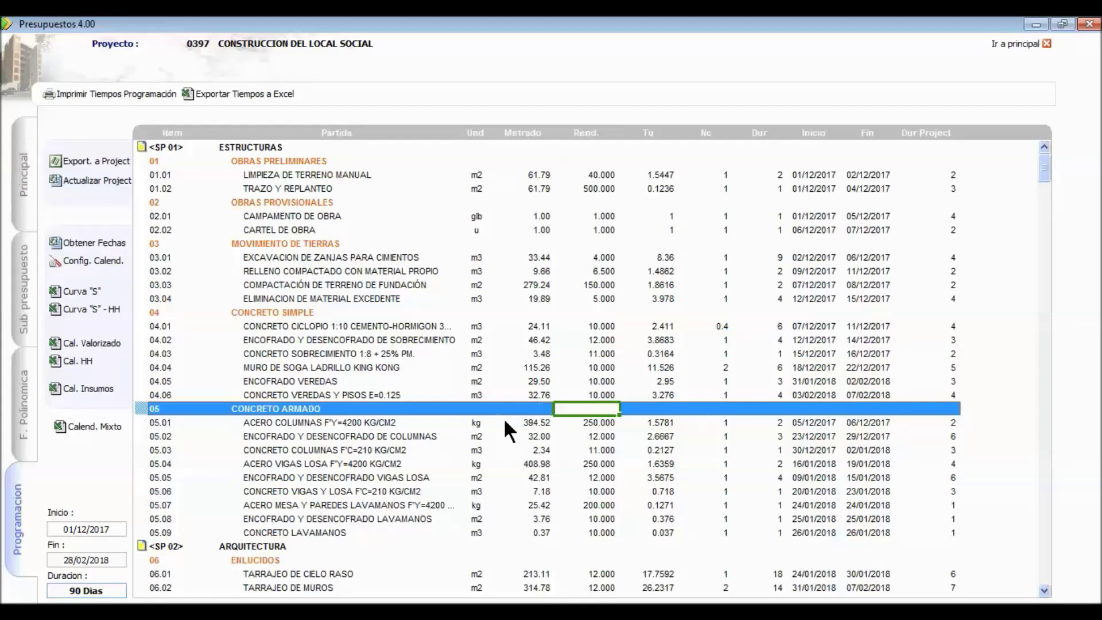
# Step: Generate the valued calendar (Cal. Valorizado) in Excel and review its 30-day execution columns and the progress and accumulated percentages
pyautogui.click(108, 343)
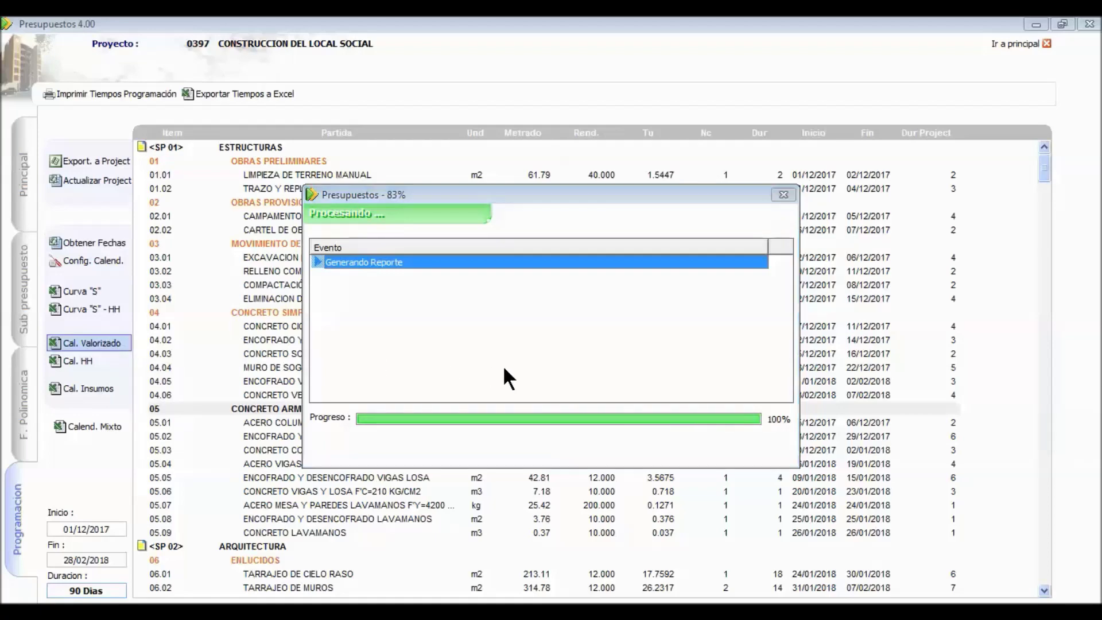
pyautogui.scroll(19, 321, 385)
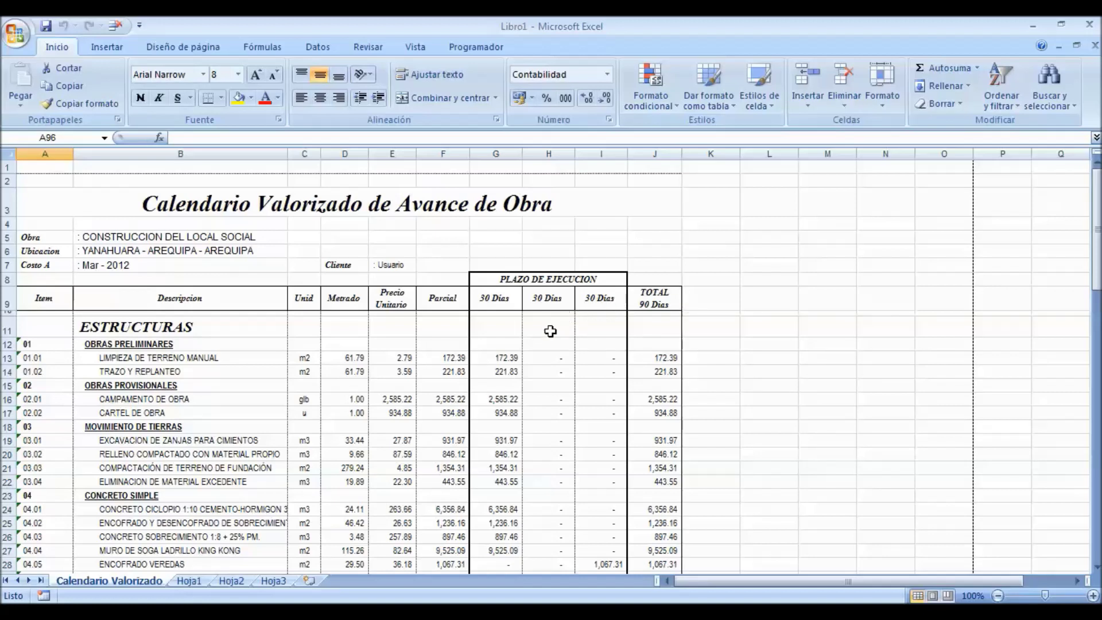
pyautogui.click(499, 297)
pyautogui.click(554, 296)
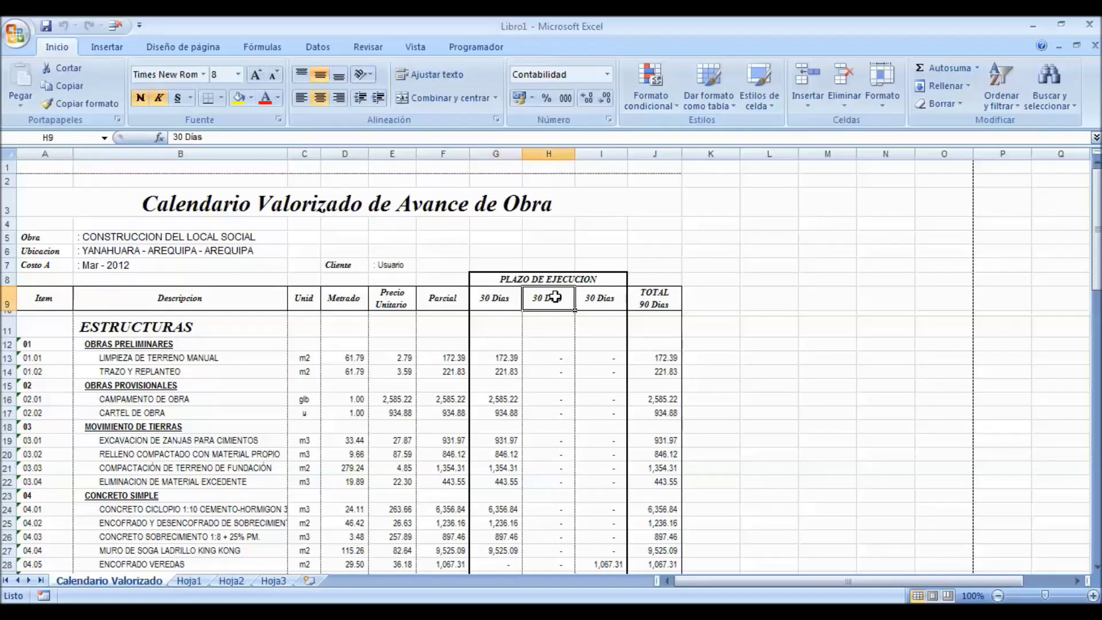
pyautogui.click(595, 299)
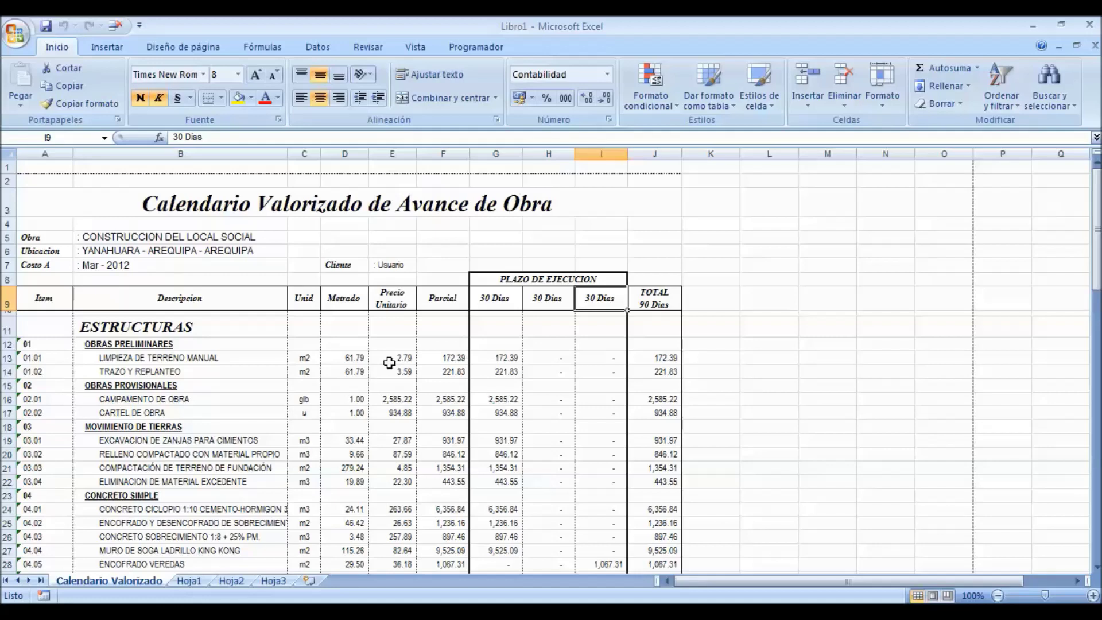
pyautogui.scroll(-17, 391, 365)
pyautogui.scroll(-8, 391, 367)
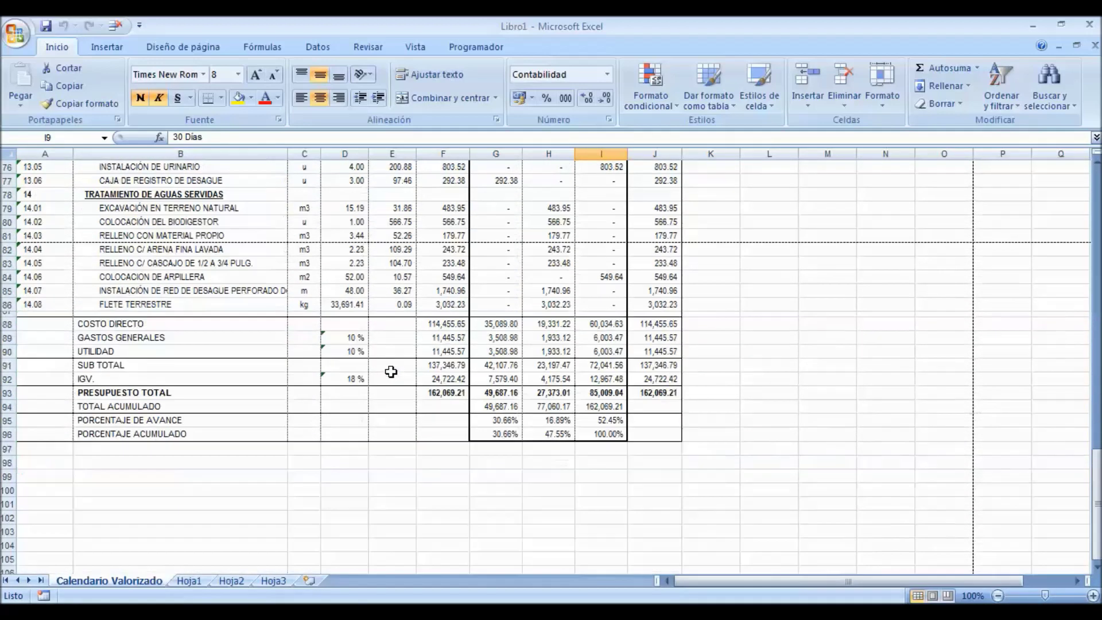
pyautogui.click(492, 435)
pyautogui.click(534, 433)
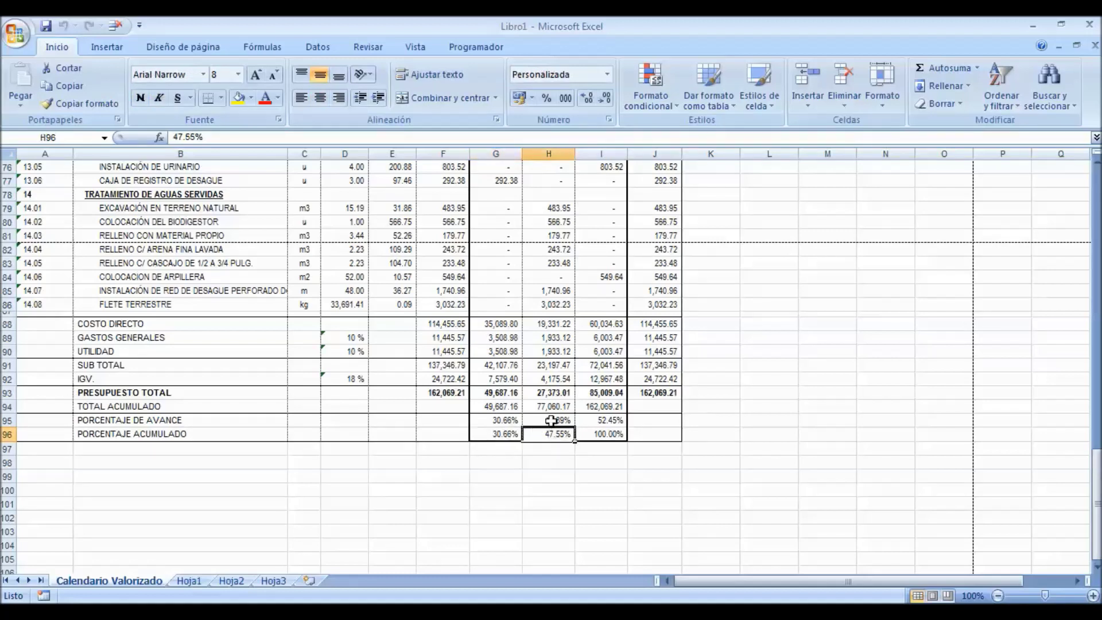
pyautogui.click(552, 420)
pyautogui.click(536, 435)
# Step: Save the workbook as Calendario Valorizado de Avance de Obra in Programacion de Obras > Programacion Licitacion on drive E:, and close Excel
pyautogui.click(45, 27)
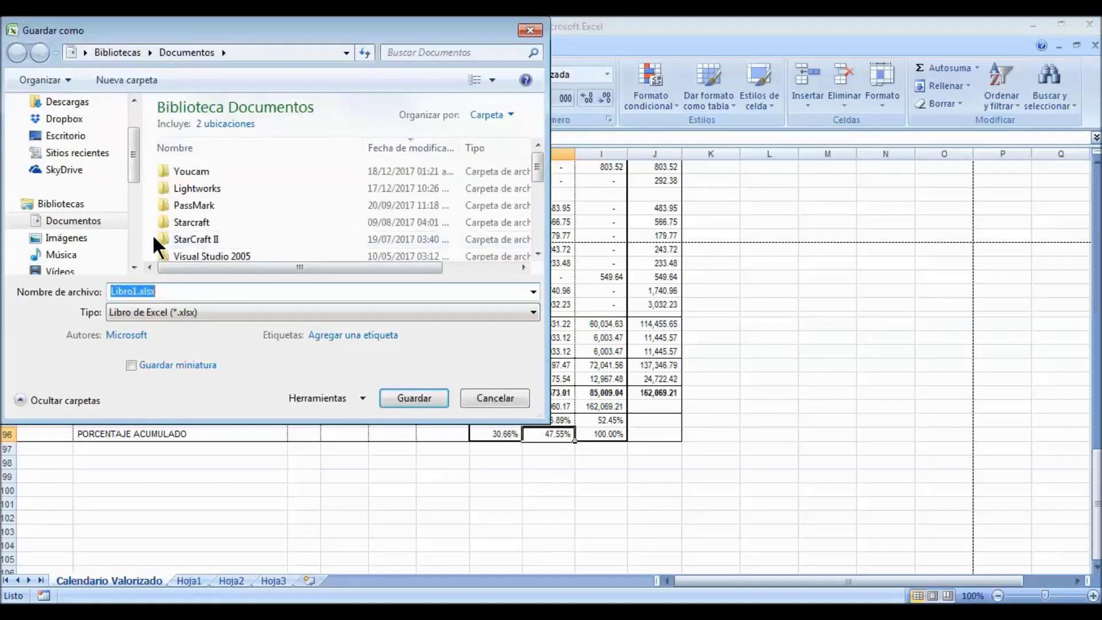
pyautogui.scroll(-3, 132, 226)
pyautogui.click(75, 238)
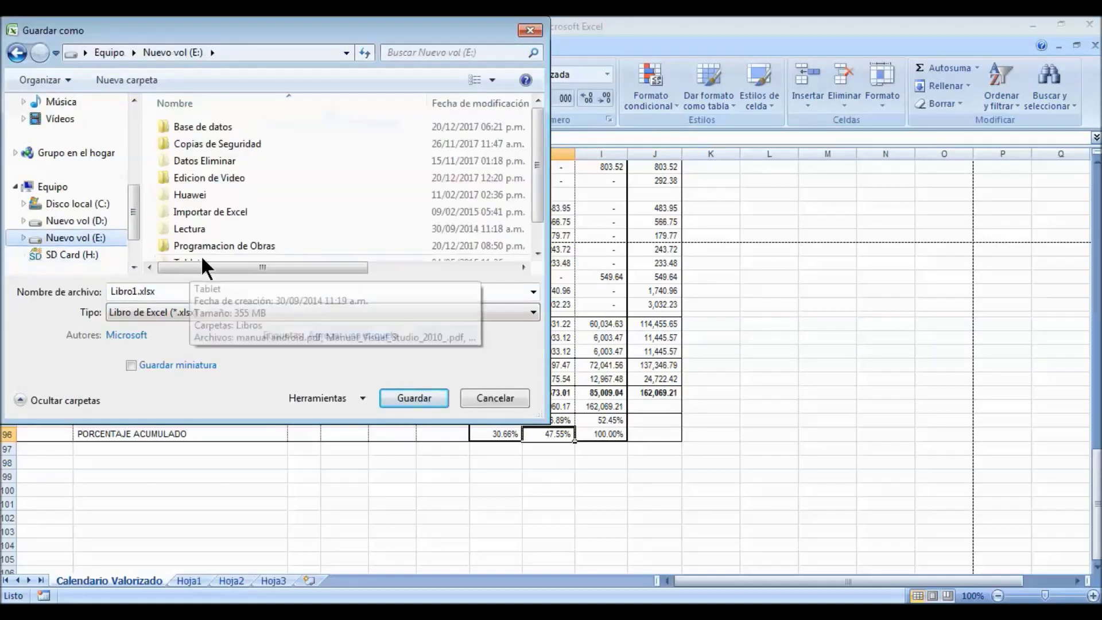
pyautogui.doubleClick(218, 246)
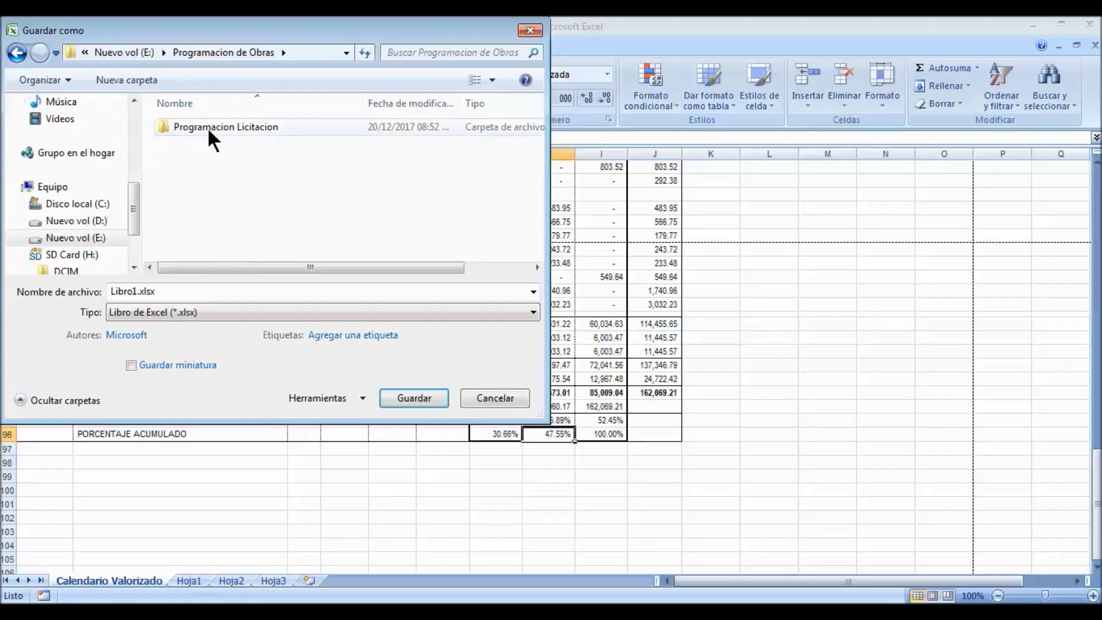
pyautogui.doubleClick(208, 126)
pyautogui.click(181, 293)
pyautogui.write('Calend')
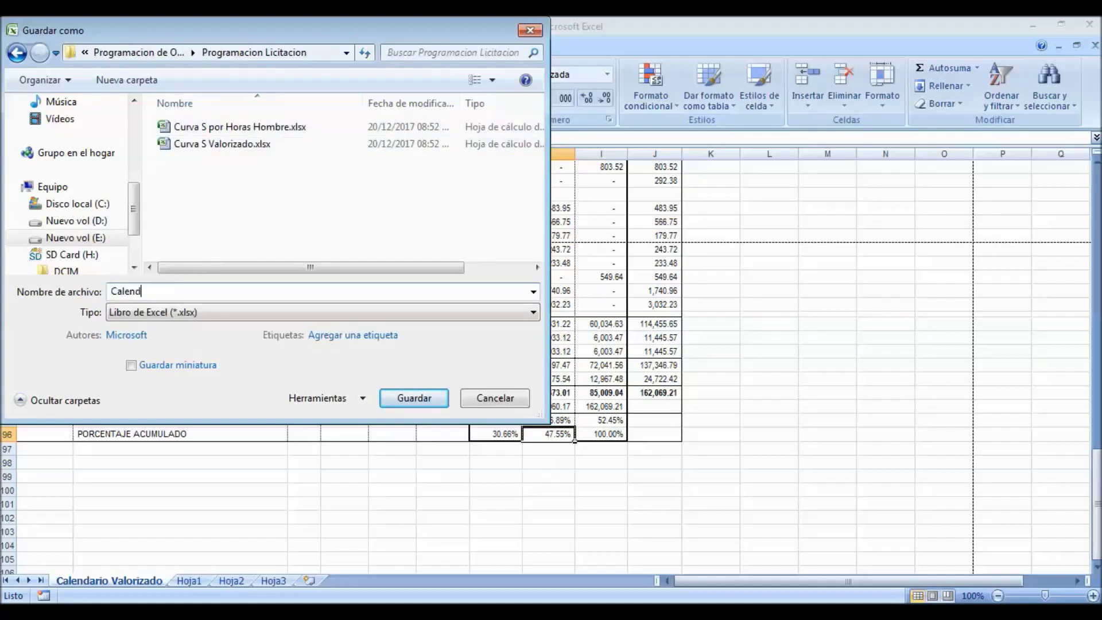
pyautogui.write('ario Valorizado de Avan')
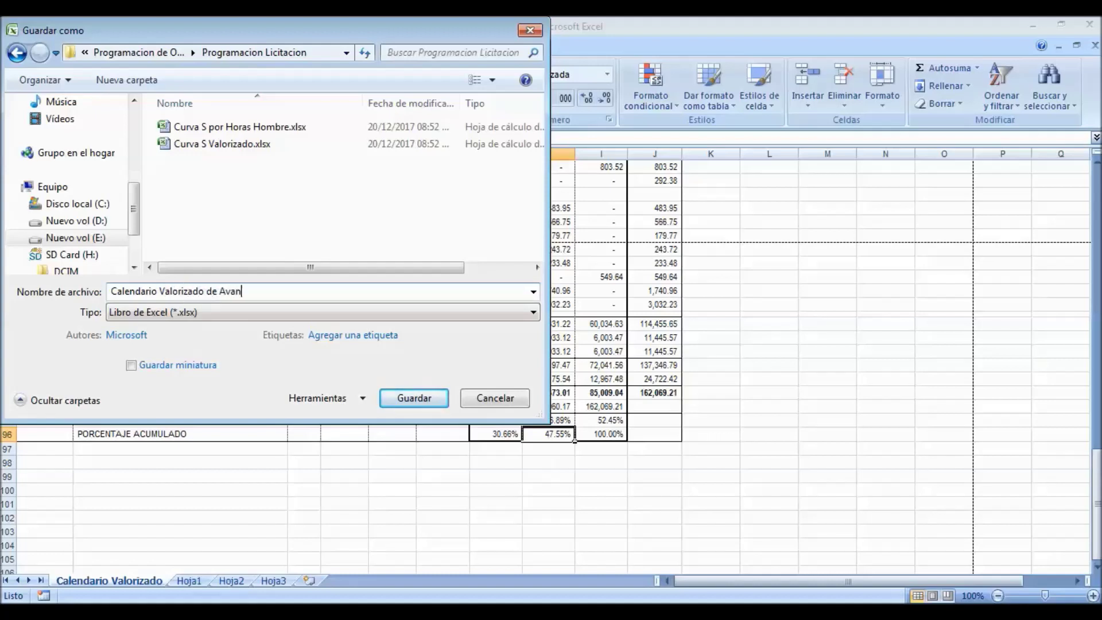
pyautogui.write('ce de Obra')
pyautogui.press('Return')
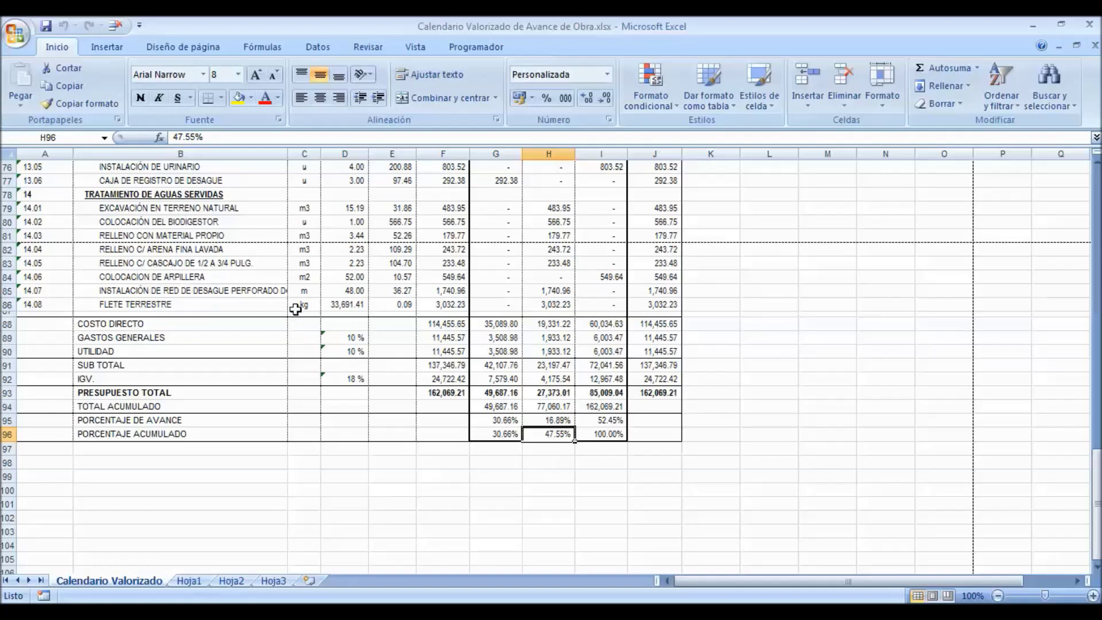
pyautogui.scroll(20, 356, 316)
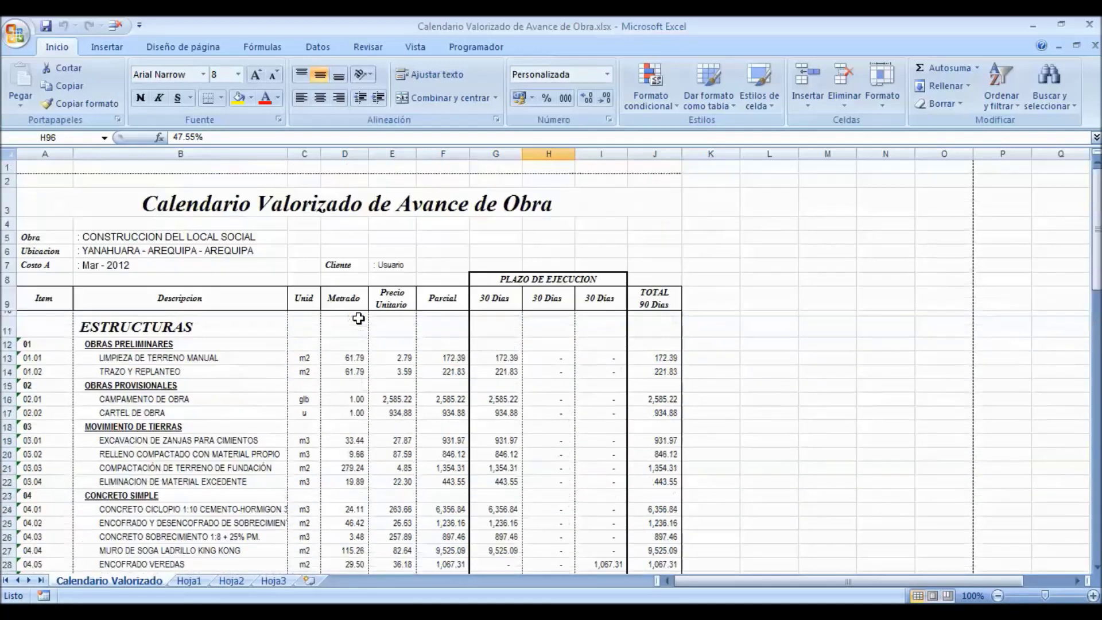
pyautogui.hotkey('alt', 'F4')
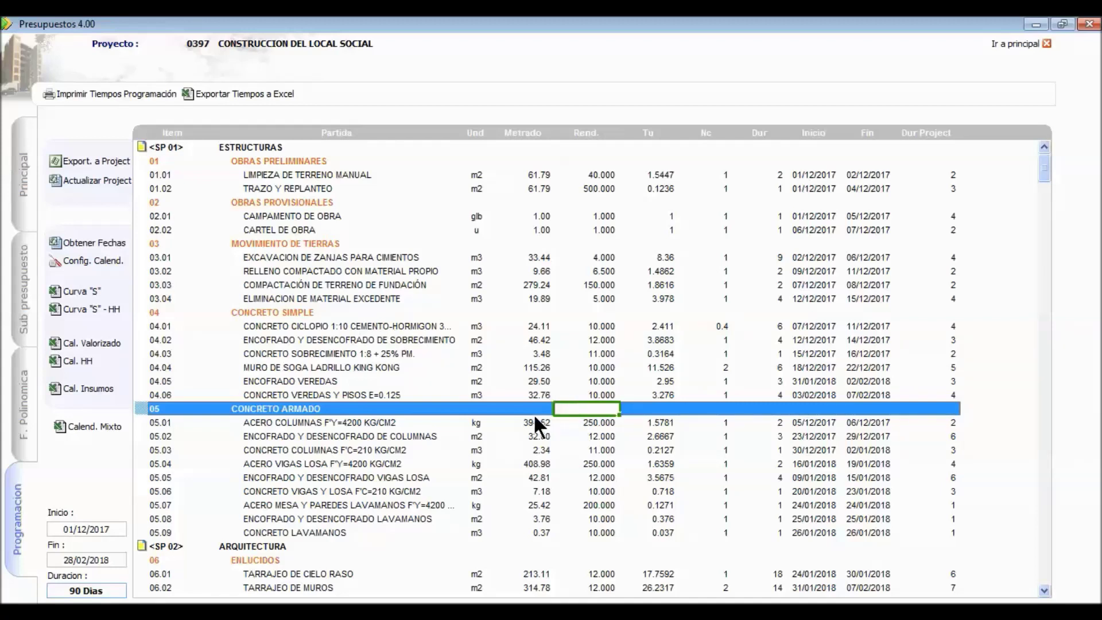
# Step: Generate the man-hours calendar (Cal. HH) in Excel and review the LIMPIEZA DE TERRENO MANUAL quantities and the accumulated percentages
pyautogui.click(101, 362)
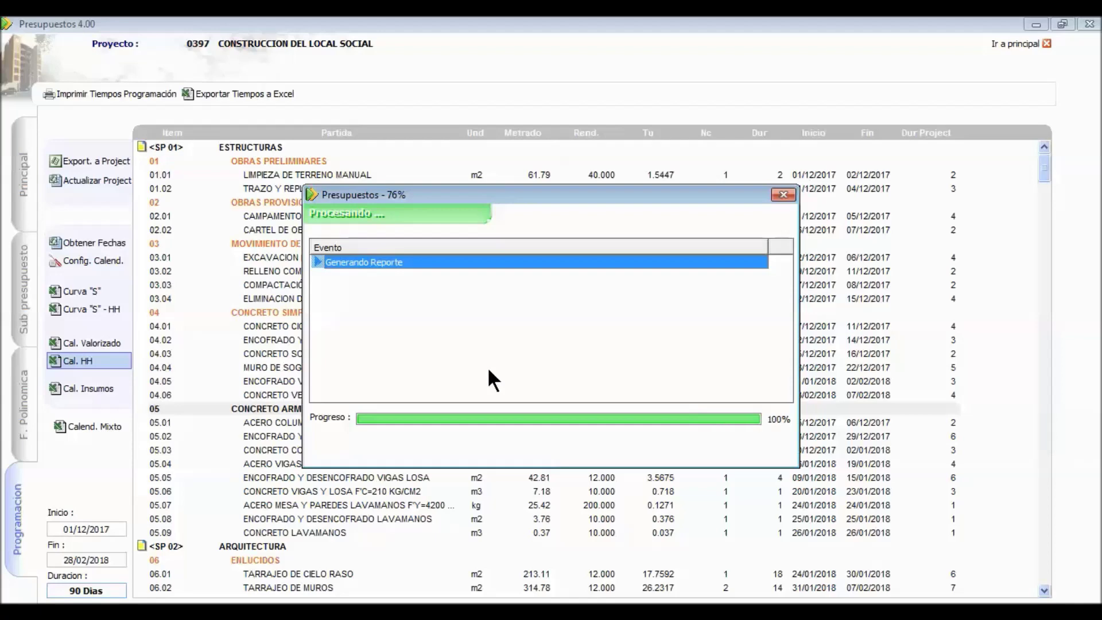
pyautogui.scroll(19, 488, 368)
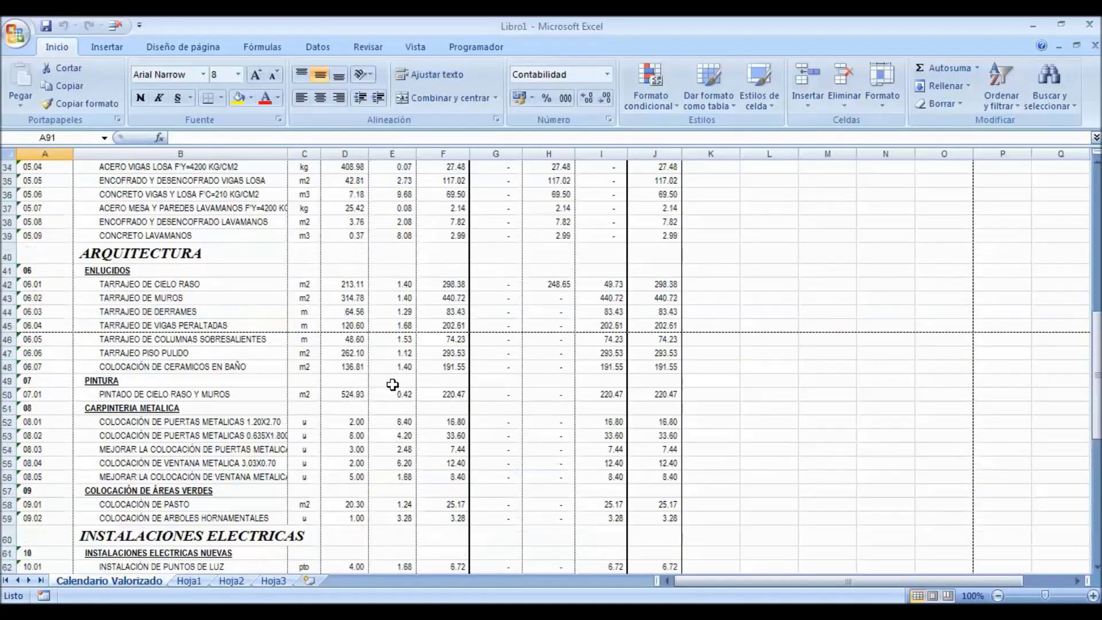
pyautogui.click(208, 359)
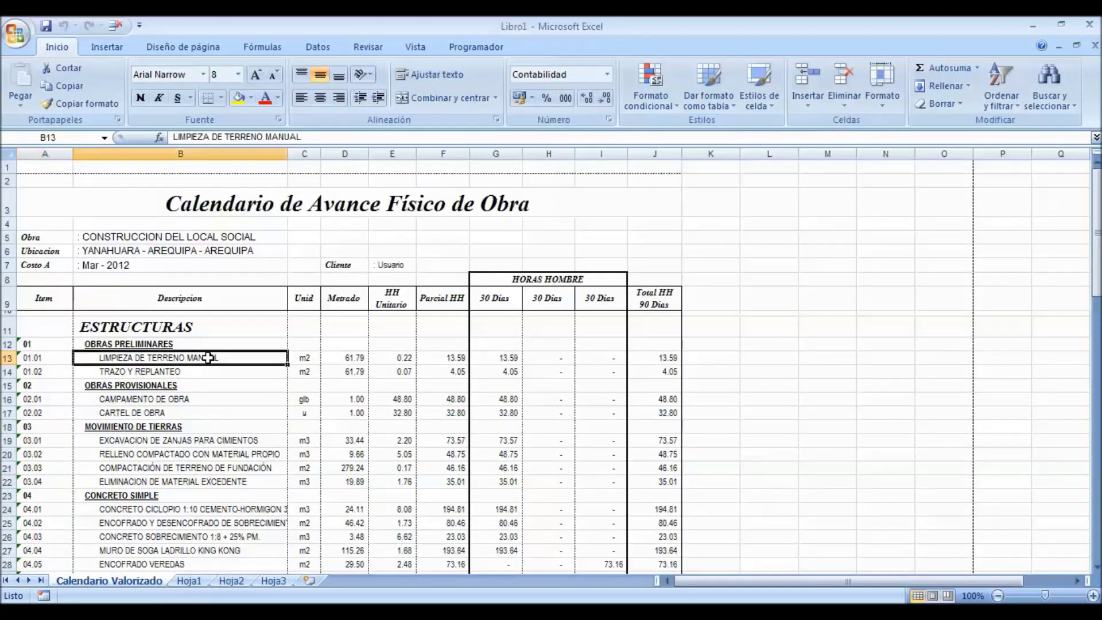
pyautogui.click(352, 357)
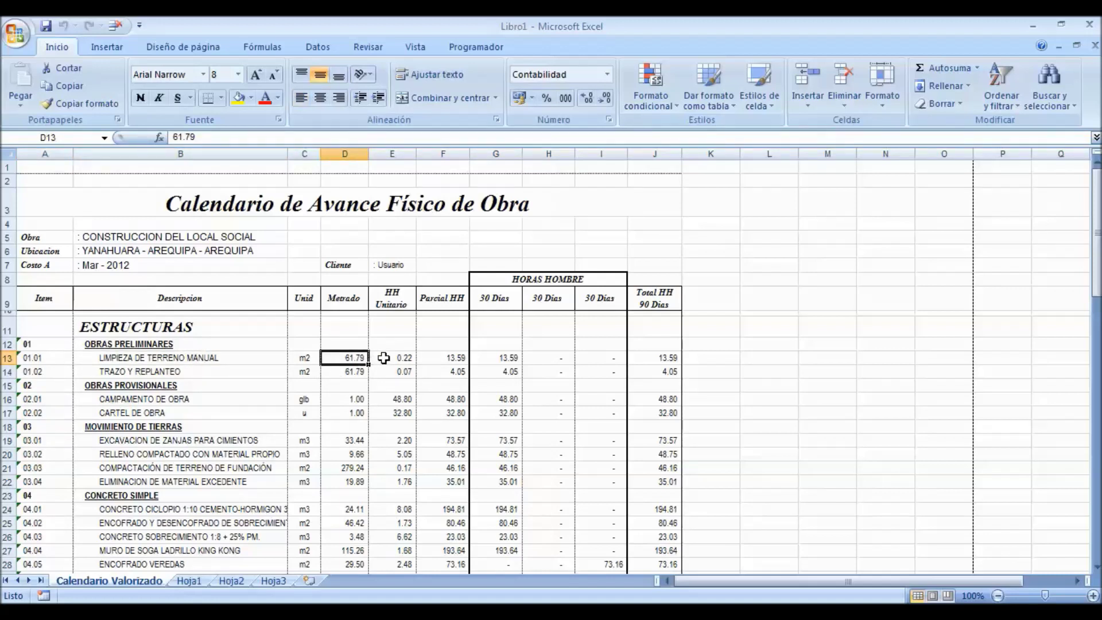
pyautogui.click(384, 358)
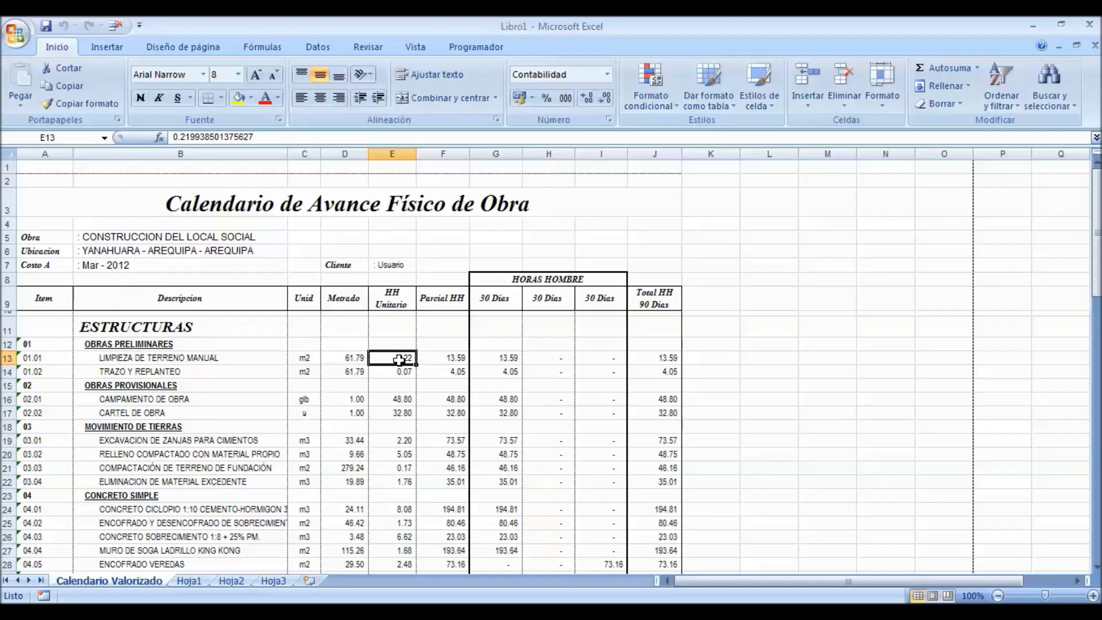
pyautogui.click(433, 360)
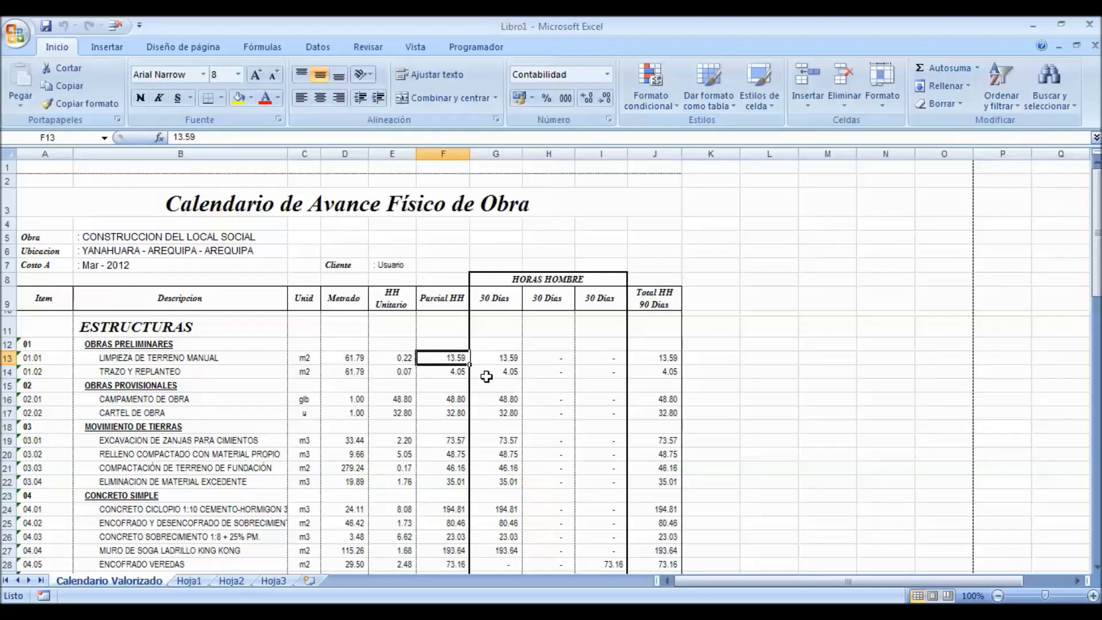
pyautogui.scroll(-20, 496, 368)
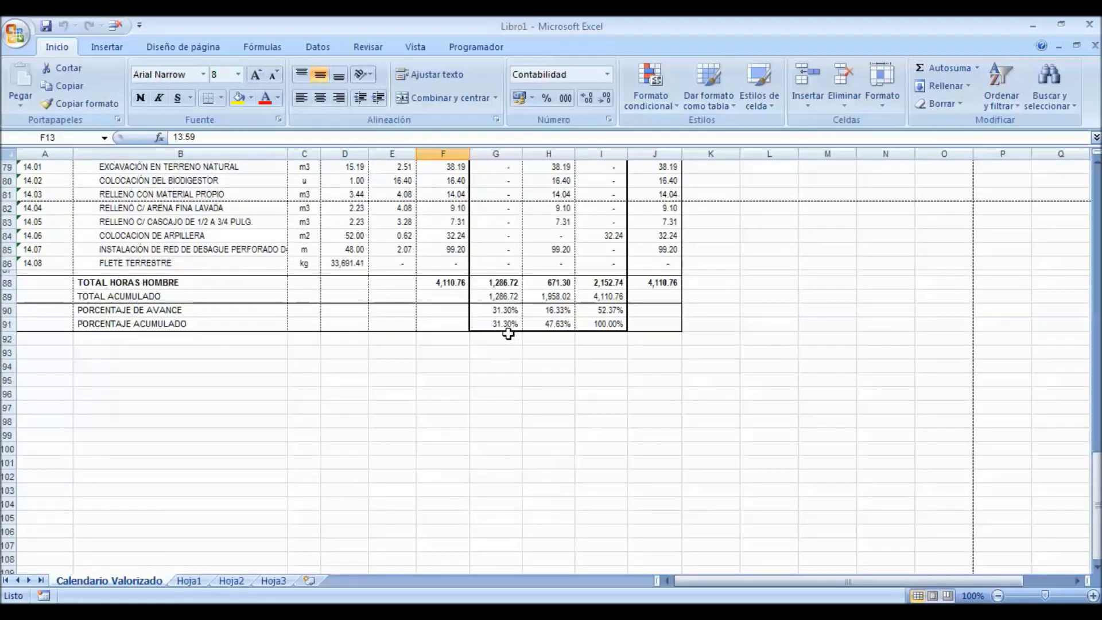
pyautogui.click(507, 325)
pyautogui.scroll(10, 503, 413)
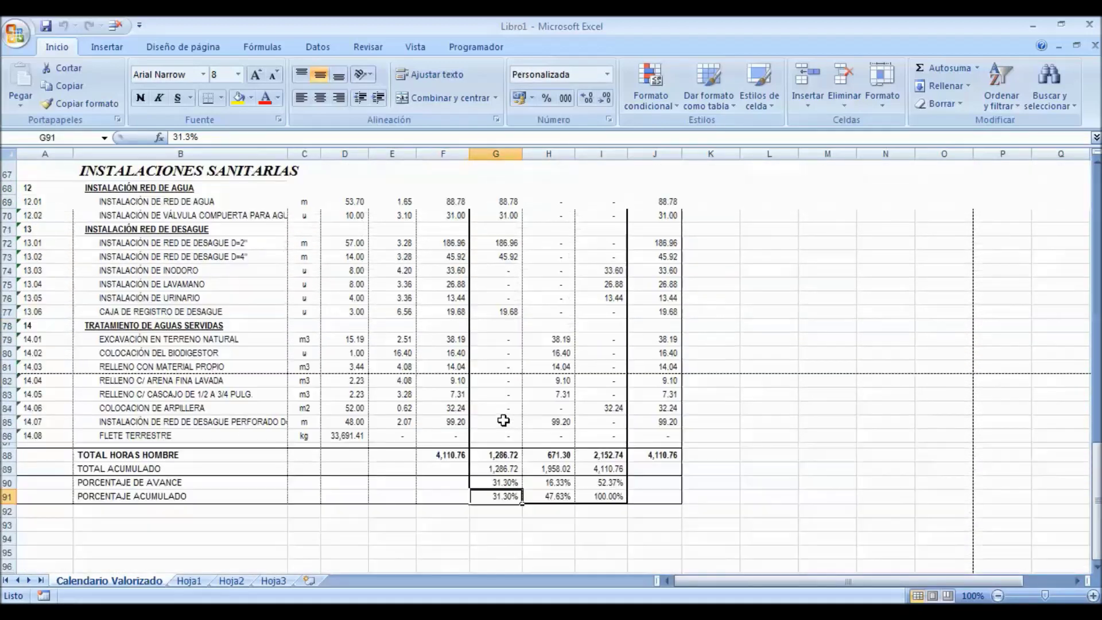
pyautogui.scroll(16, 503, 420)
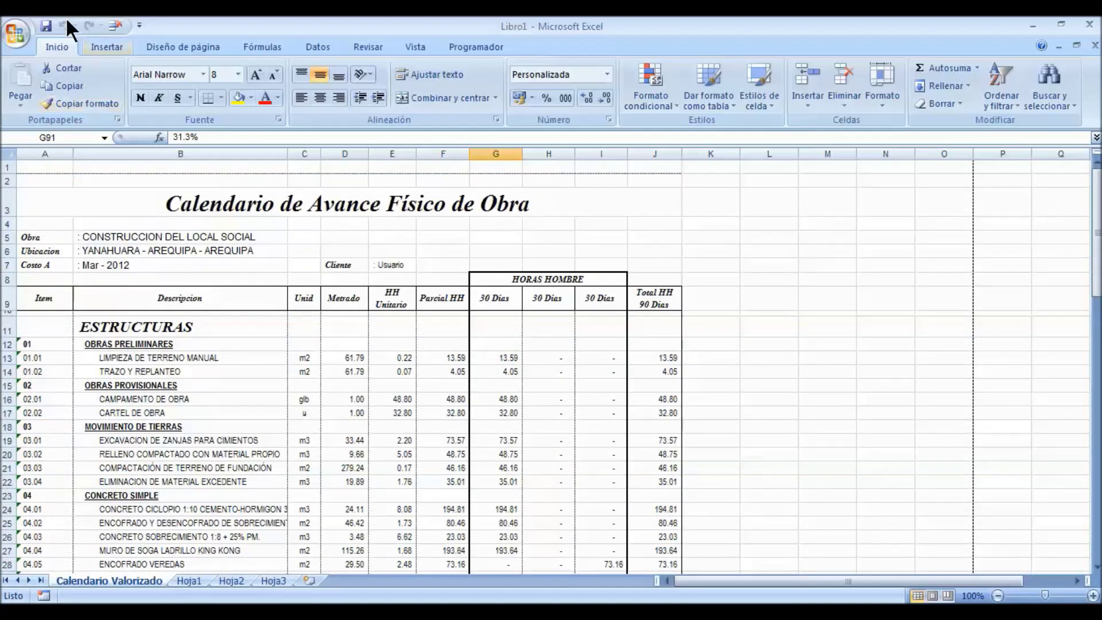
# Step: Save the workbook as Valendario de Avance por Horas Hombre in Programacion de Obras > Programacion Licitacion on drive E:
pyautogui.click(50, 25)
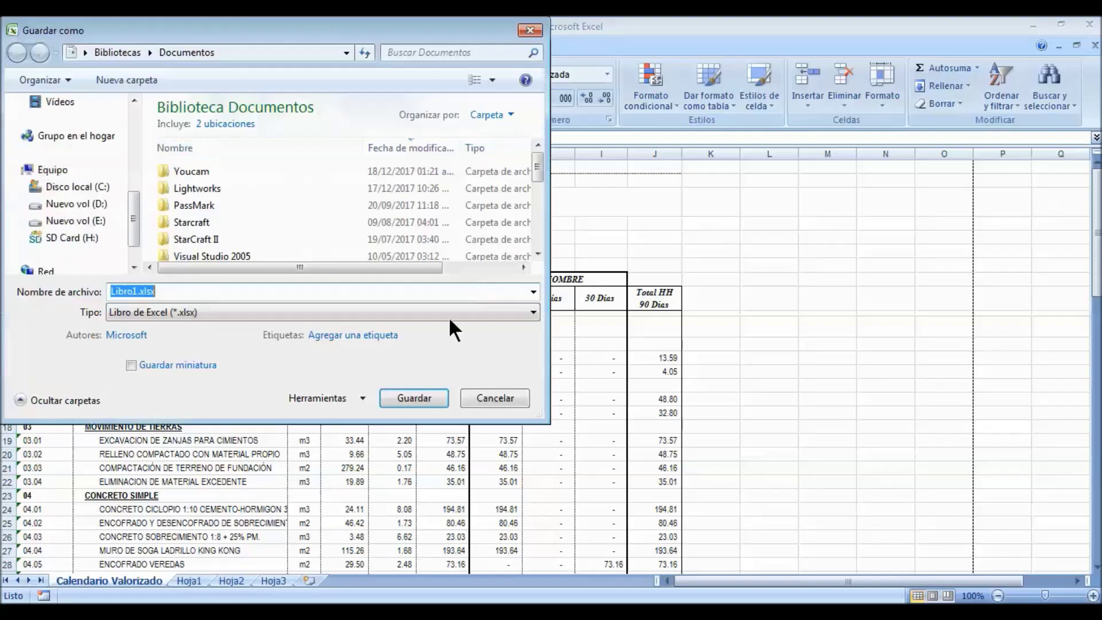
pyautogui.scroll(-3, 122, 223)
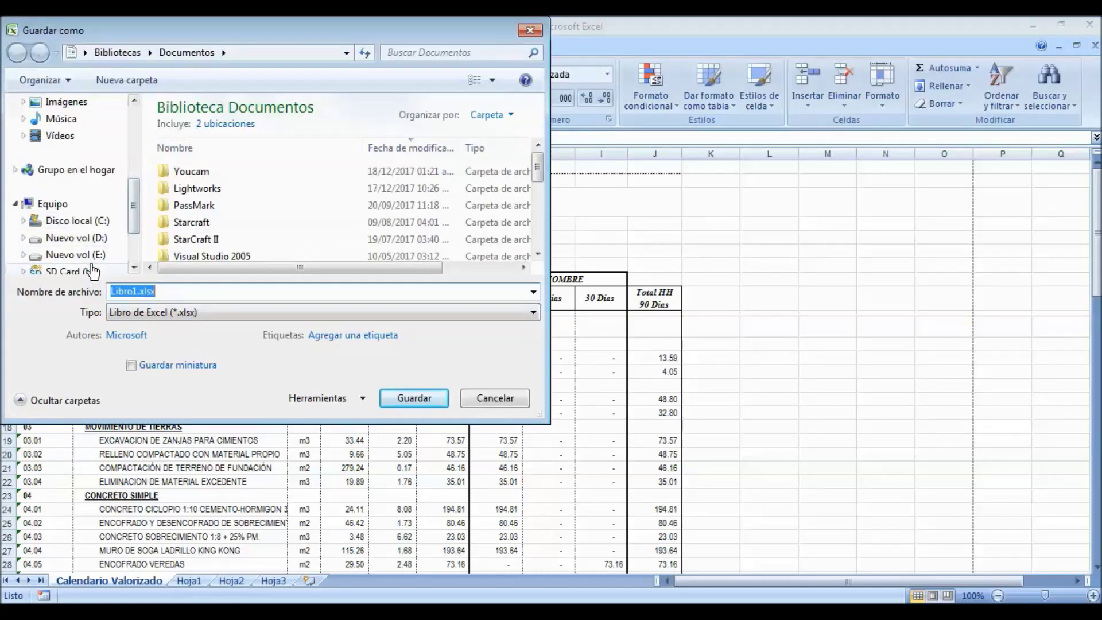
pyautogui.click(71, 238)
pyautogui.doubleClick(245, 243)
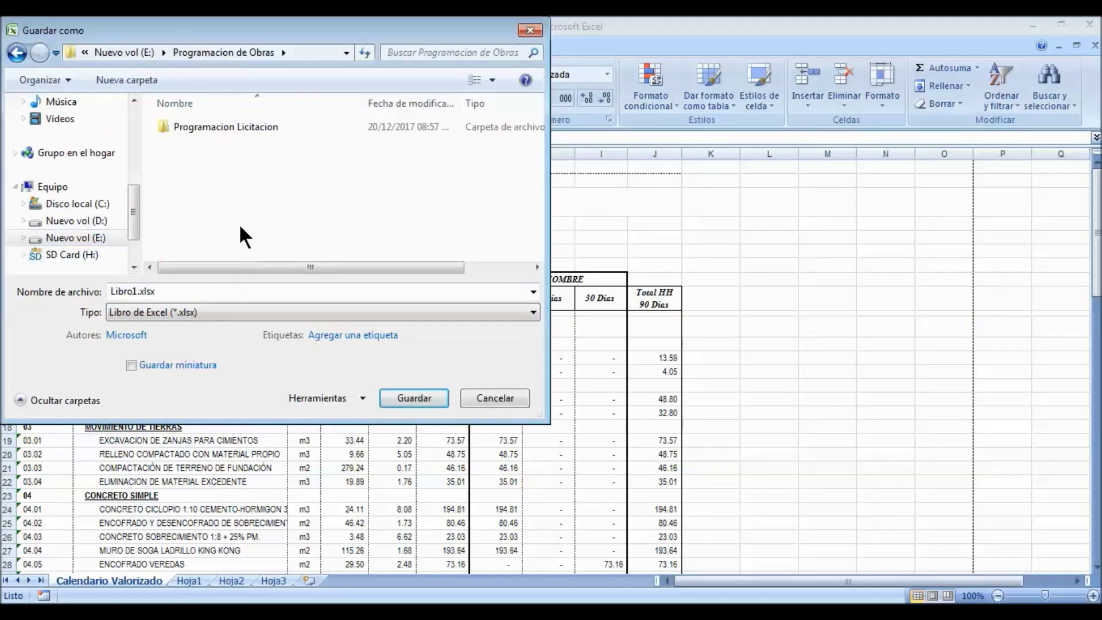
pyautogui.doubleClick(228, 127)
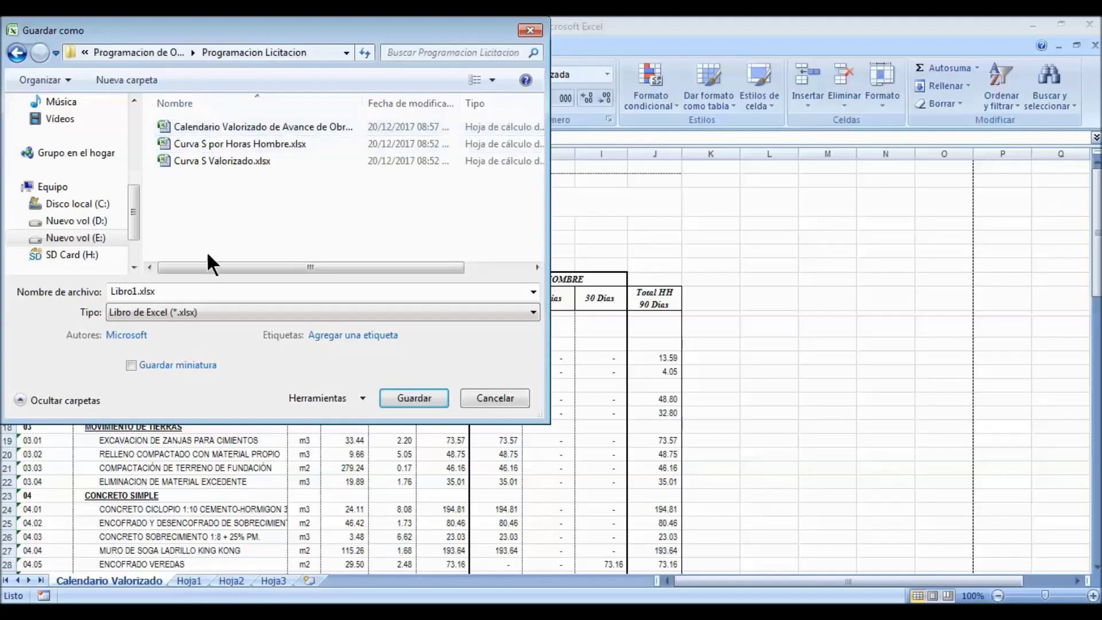
pyautogui.click(170, 291)
pyautogui.write('Valendario de Avanc')
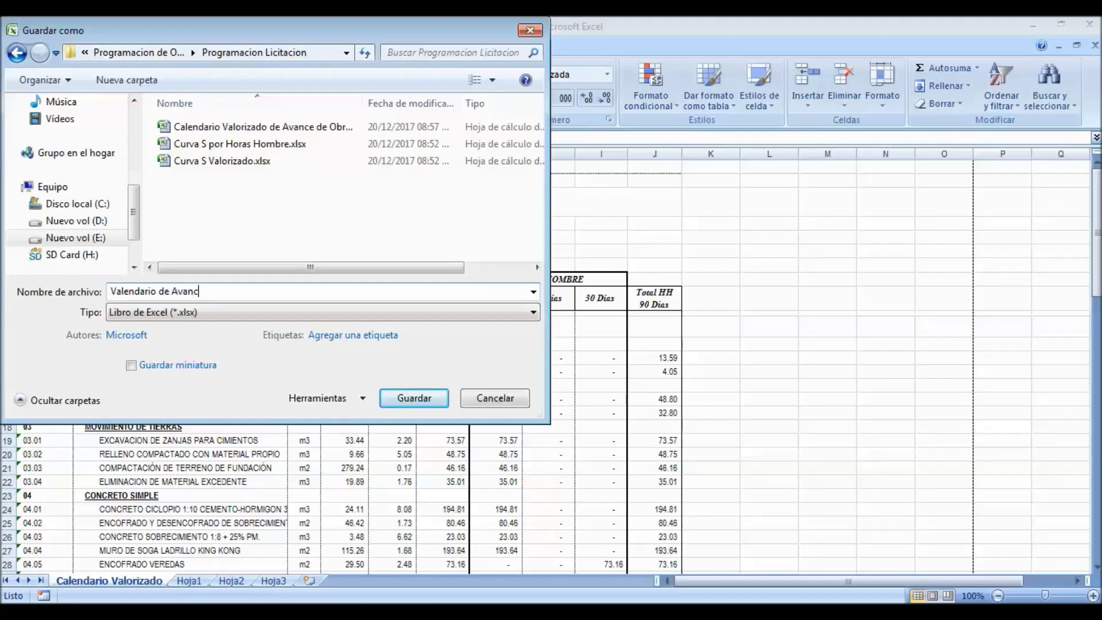
pyautogui.write('e por Horas Hombre')
pyautogui.click(422, 396)
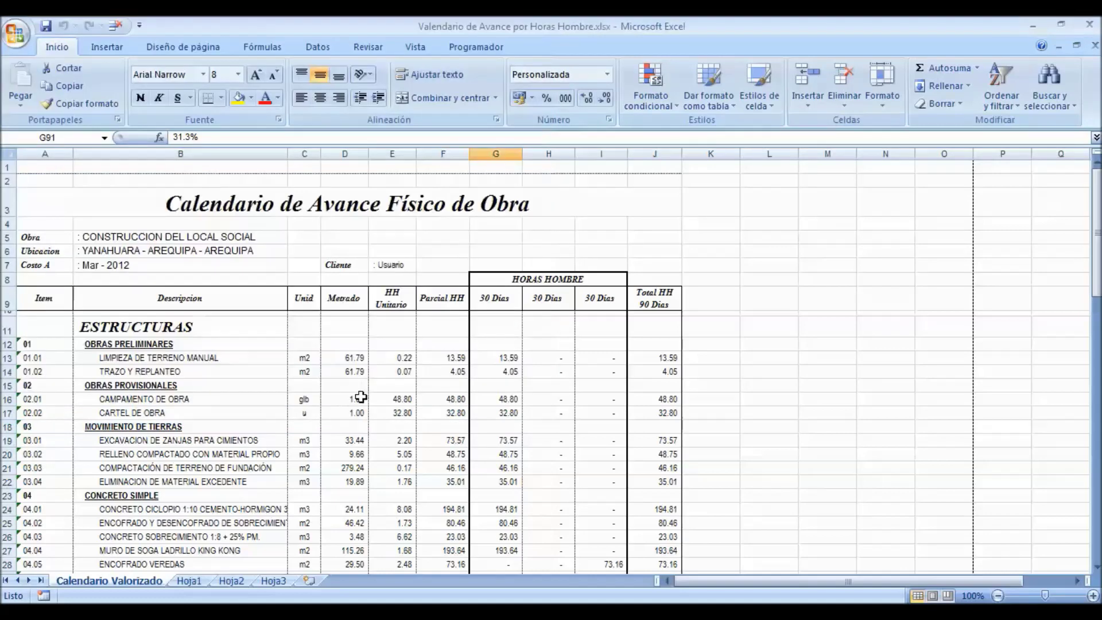
# Step: Review the man-hours totals and the progress and accumulated percentages at the end of the calendar, and close Excel
pyautogui.scroll(-20, 457, 396)
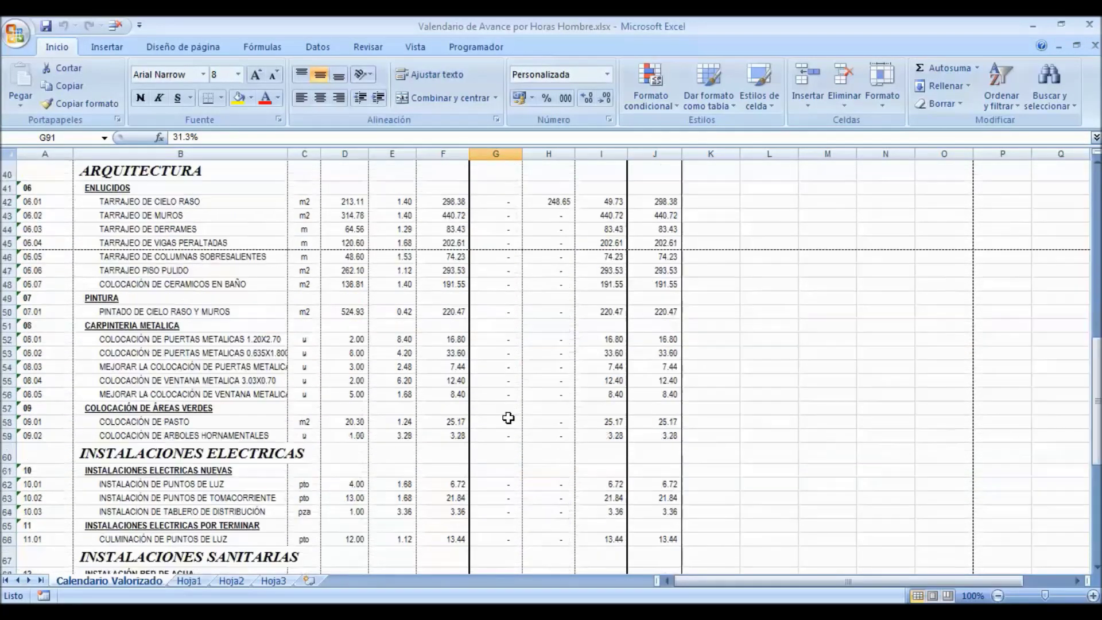
pyautogui.scroll(-5, 516, 414)
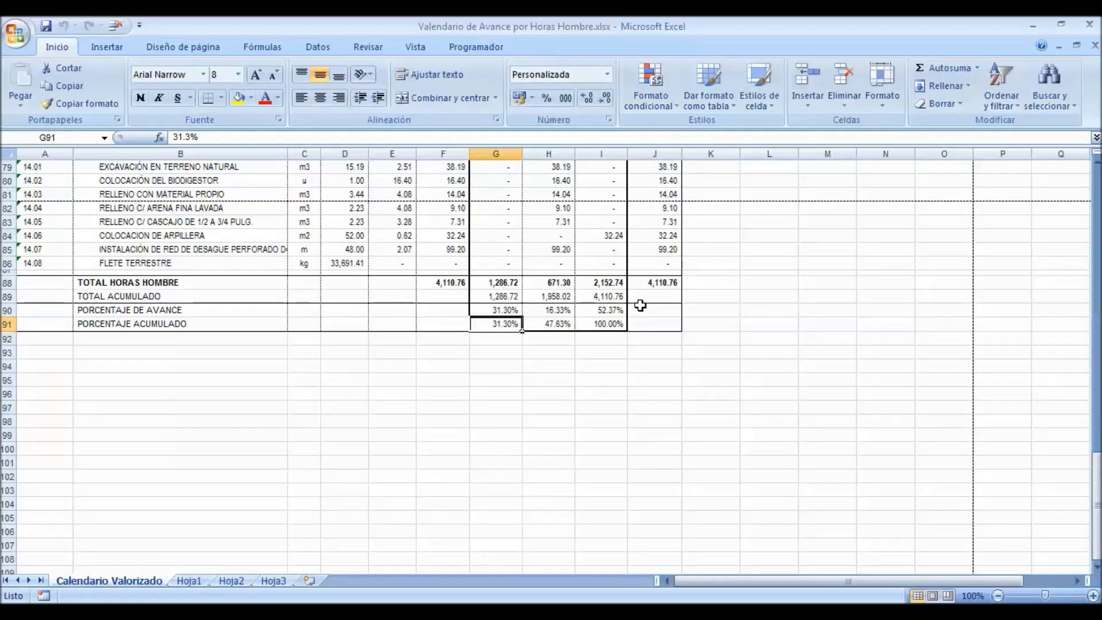
pyautogui.click(1090, 25)
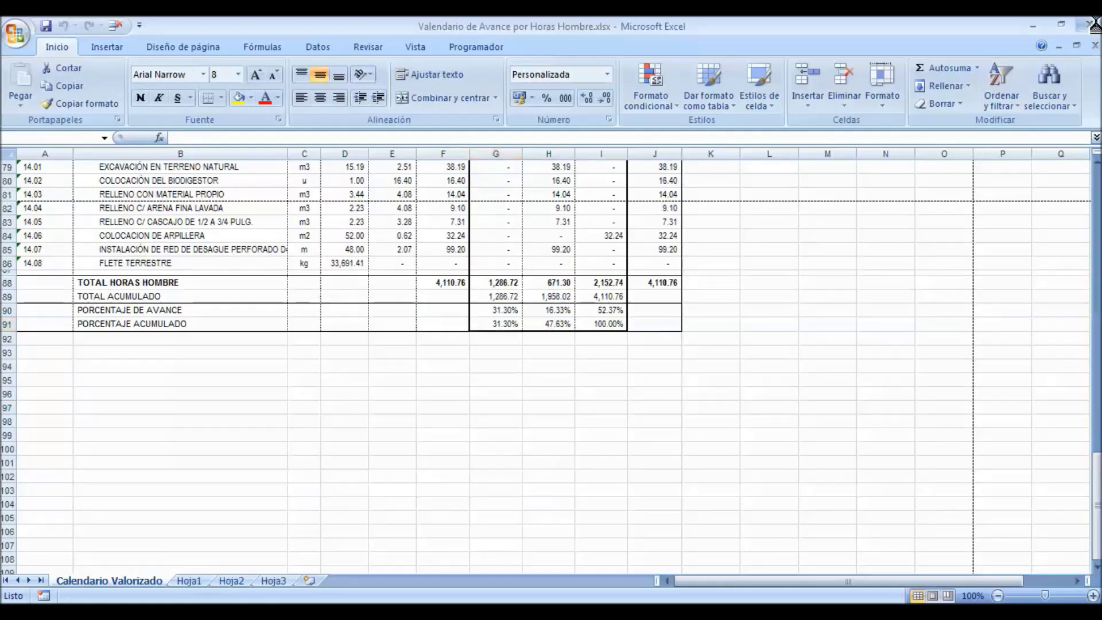
# Step: Generate the man-hours S curve (Curva "S" - HH), overwriting its progress percentages, review the chart and close it
pyautogui.click(87, 310)
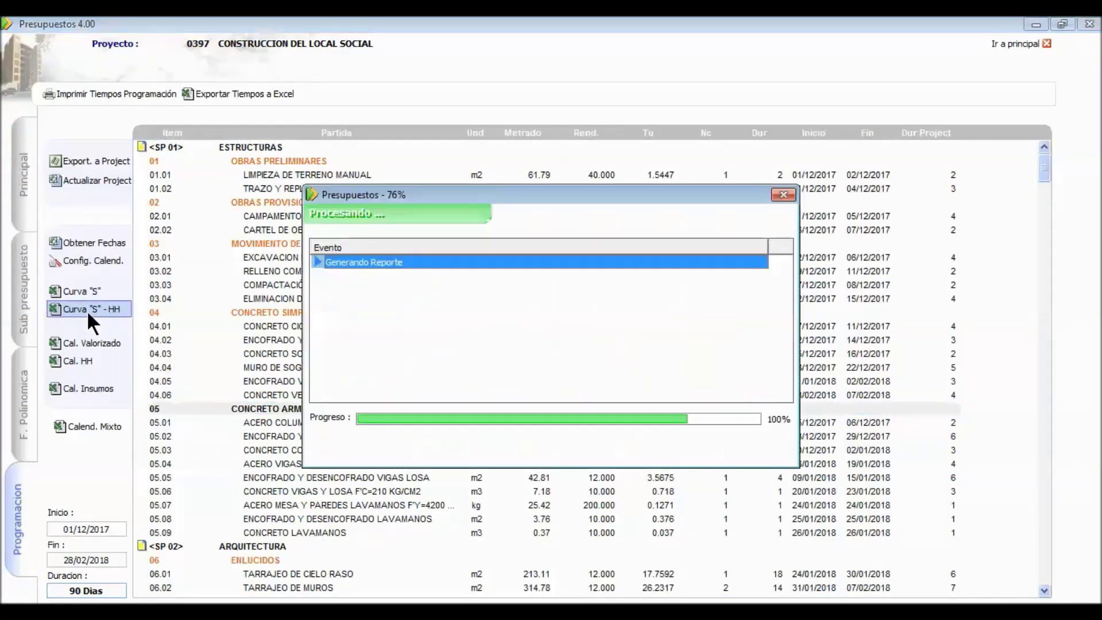
pyautogui.click(627, 391)
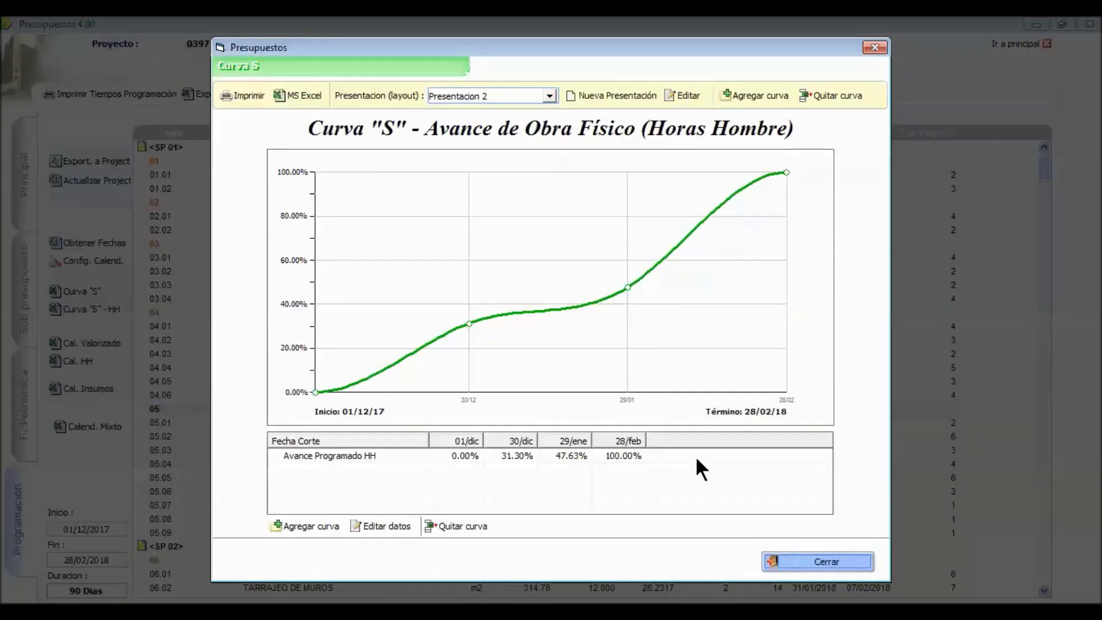
pyautogui.click(808, 562)
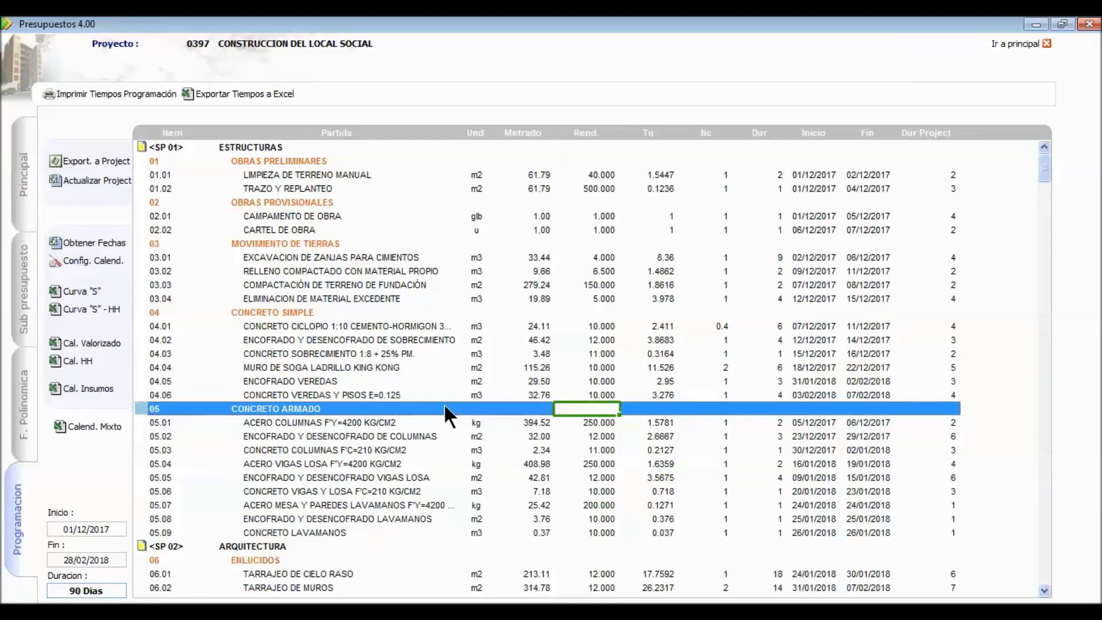
# Step: Generate the resource calendar (Cal. Insumos) in Excel and review its labour and materials over the 30-day execution columns
pyautogui.click(548, 437)
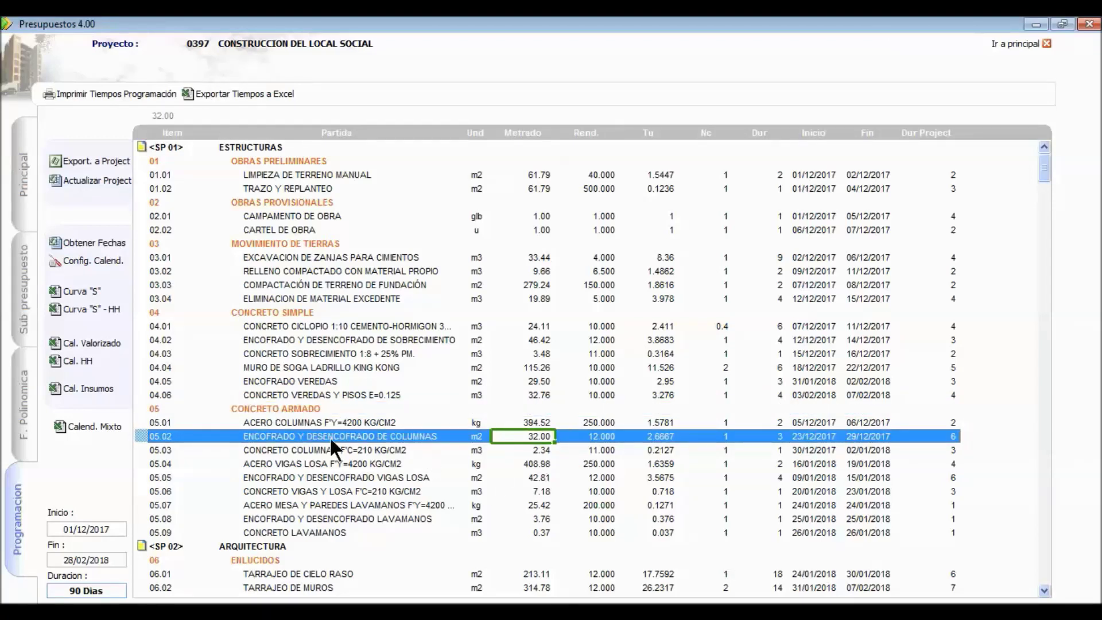
pyautogui.click(85, 388)
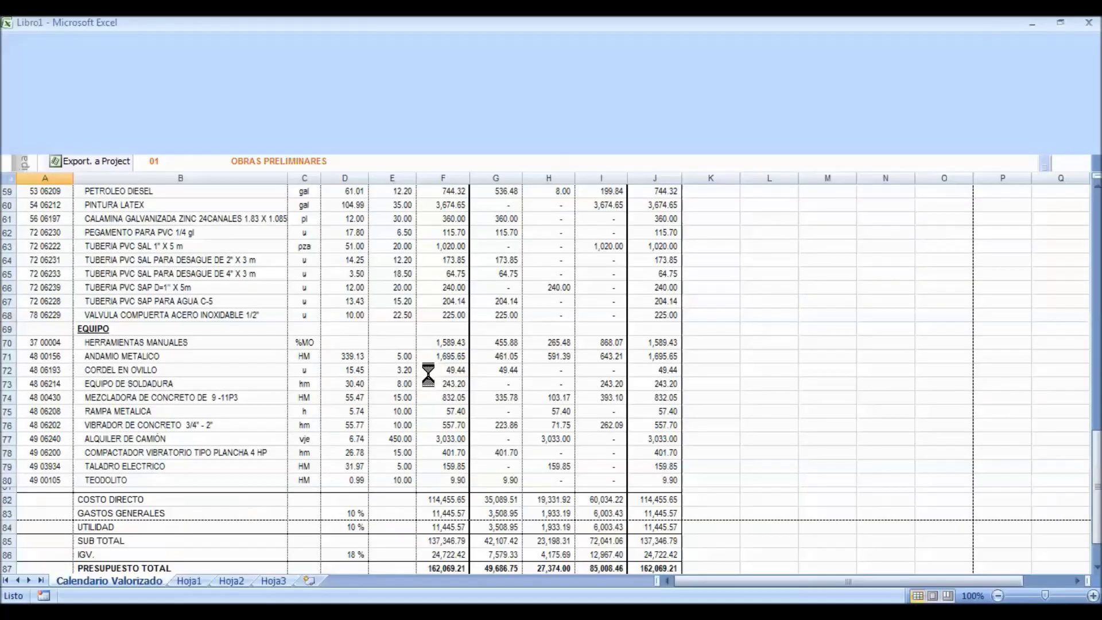
pyautogui.scroll(17, 428, 376)
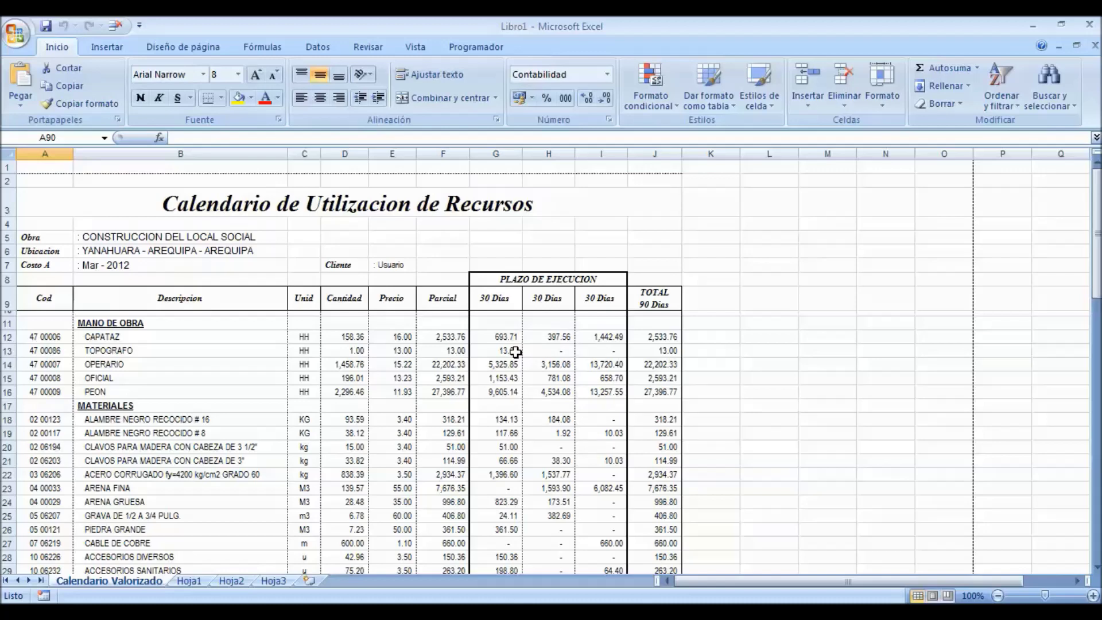
# Step: Save the workbook as Calendario de Utilizacion de Recursos in Programacion de Obras > Programacion para Licitacion on drive E:
pyautogui.click(44, 26)
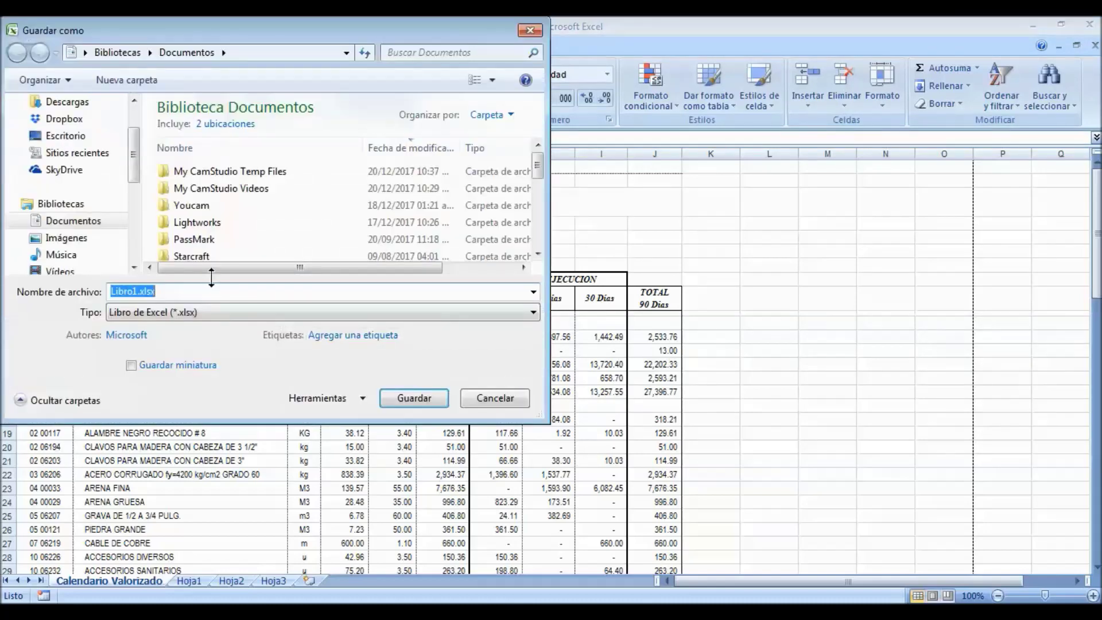
pyautogui.click(129, 266)
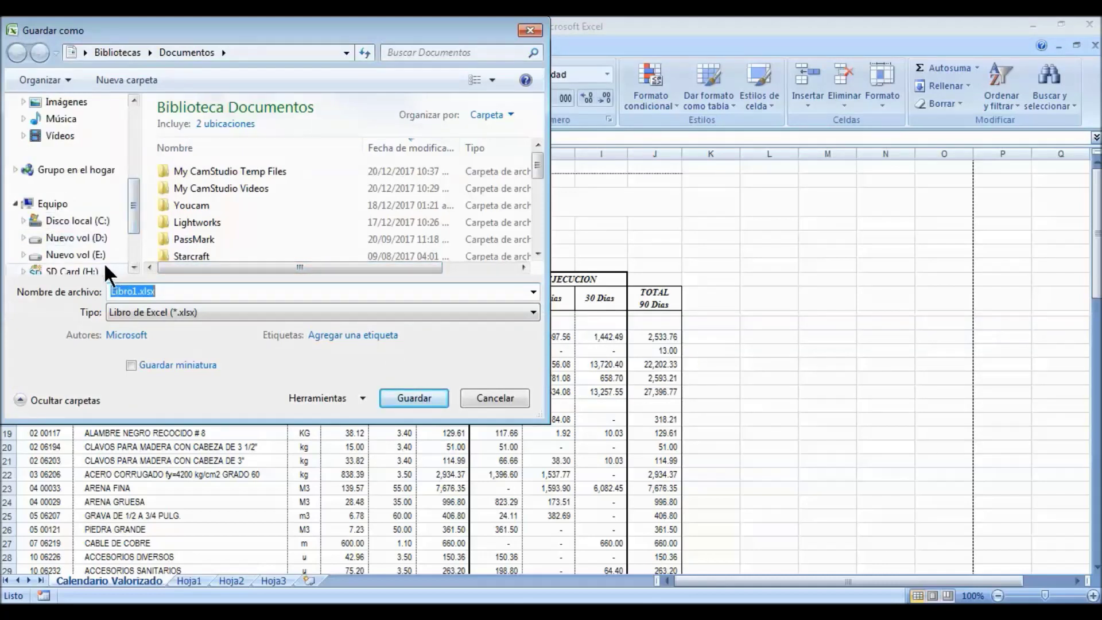
pyautogui.click(105, 259)
pyautogui.doubleClick(233, 246)
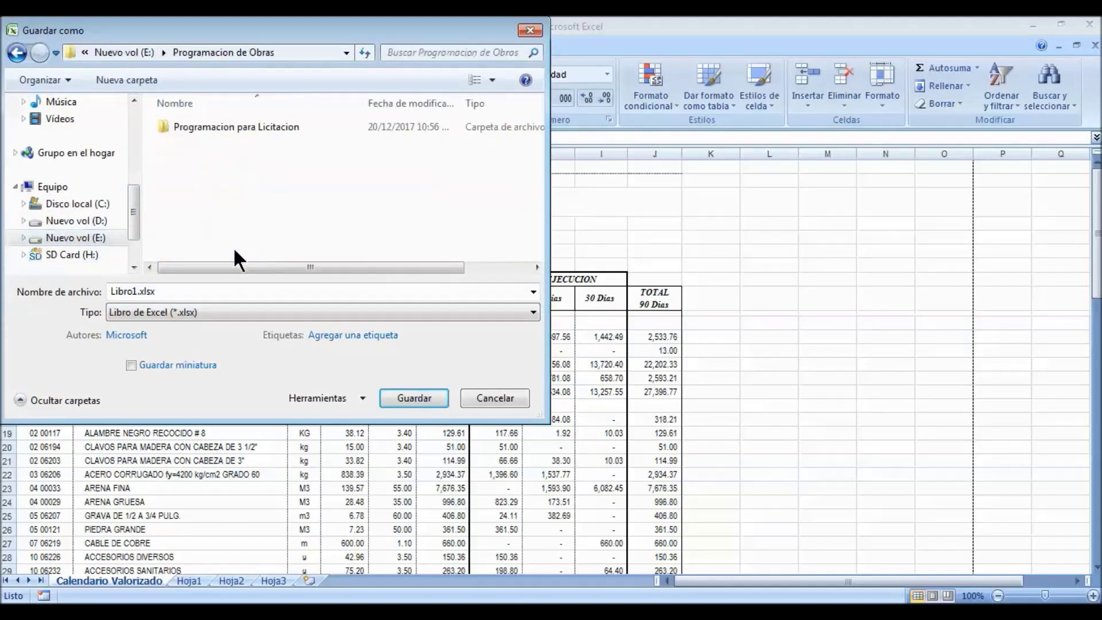
pyautogui.doubleClick(187, 126)
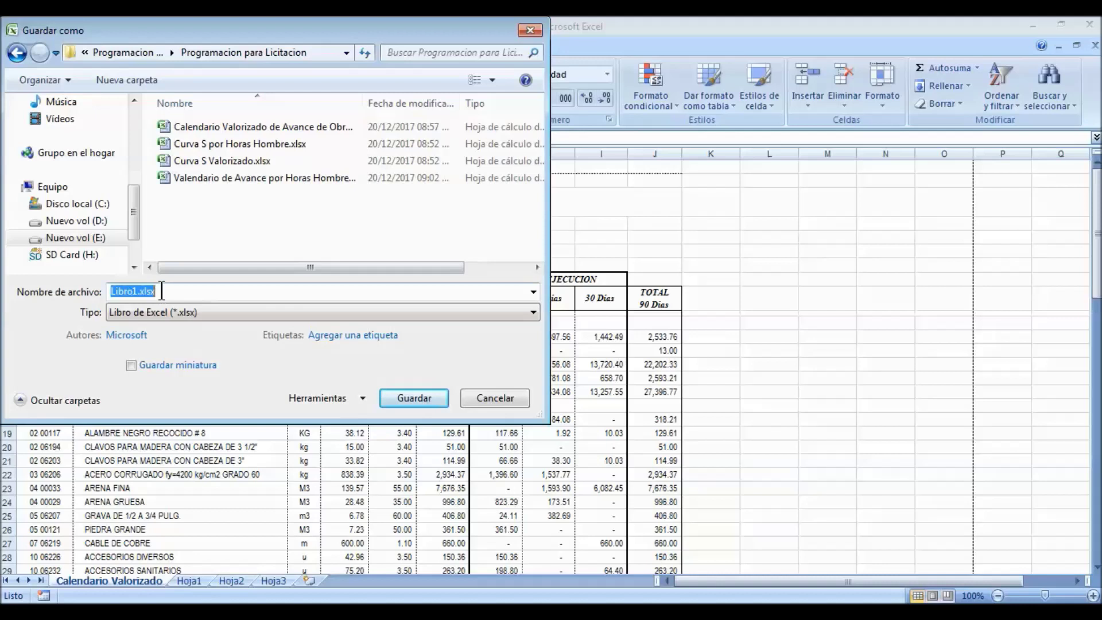
pyautogui.write('Cale')
pyautogui.write('nd')
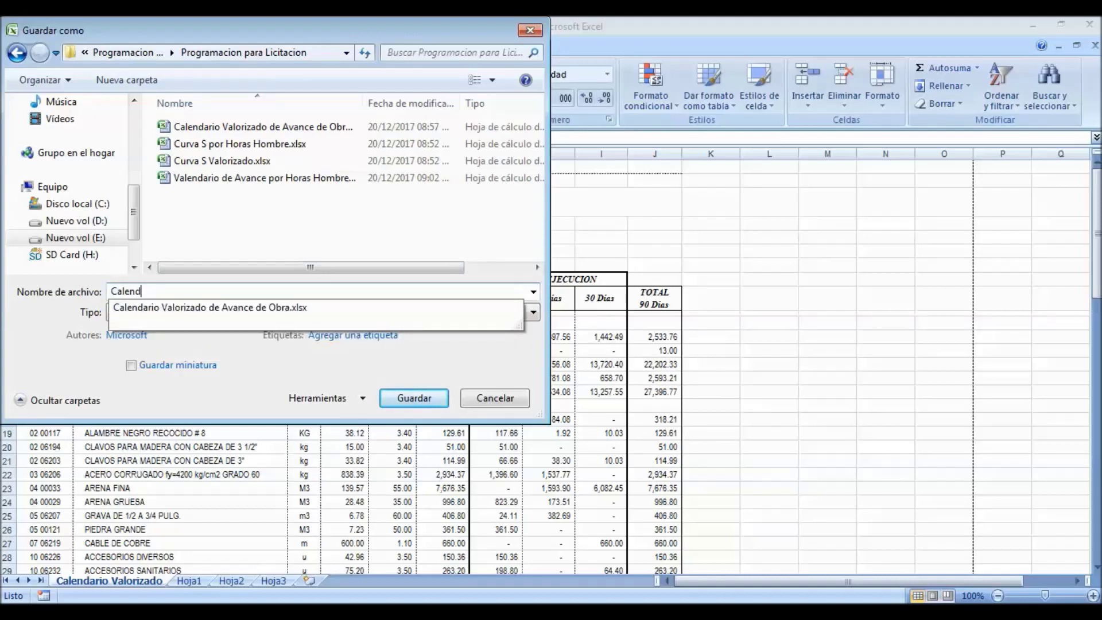
pyautogui.write('ario de Utilizaci')
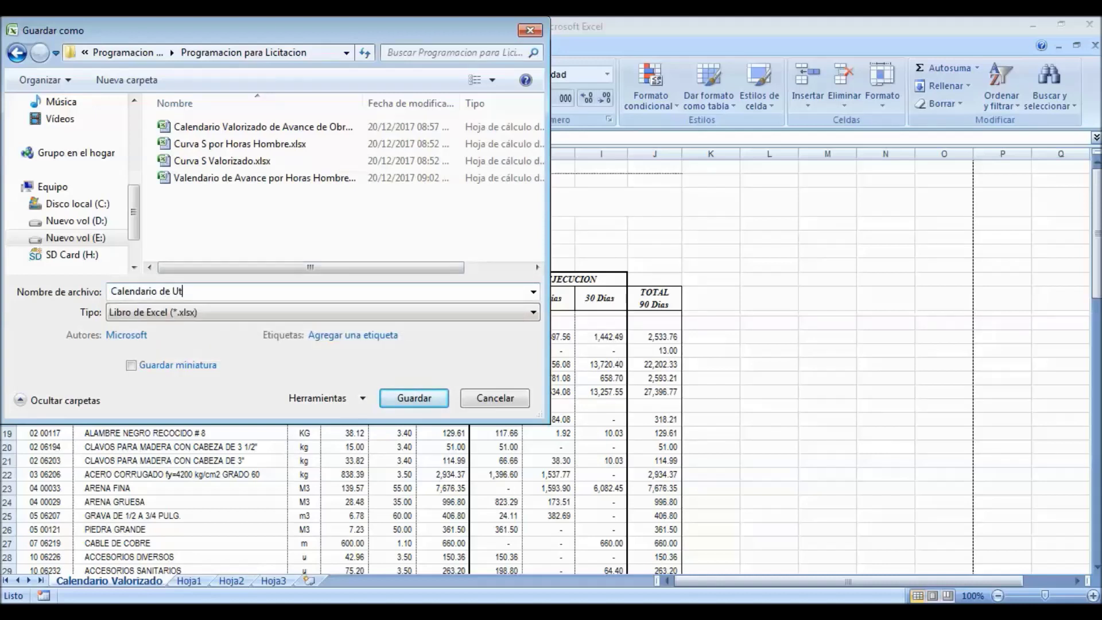
pyautogui.write('on de Recursos')
pyautogui.click(398, 393)
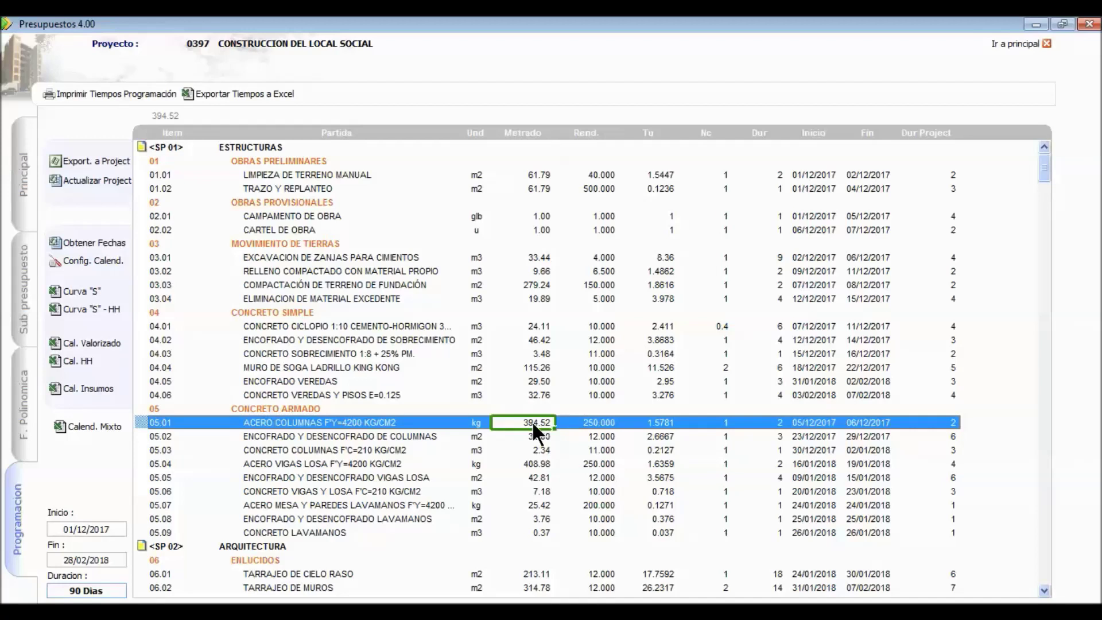
# Step: Configure the theoretical calendar to use periods of 15 days
pyautogui.click(105, 267)
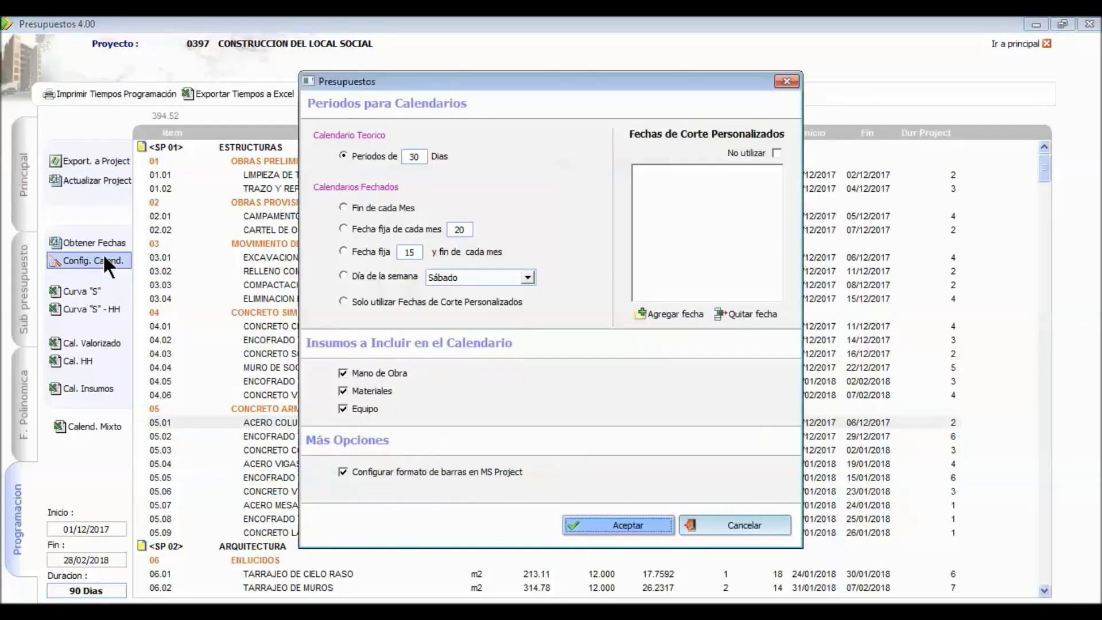
pyautogui.doubleClick(415, 157)
pyautogui.write('15')
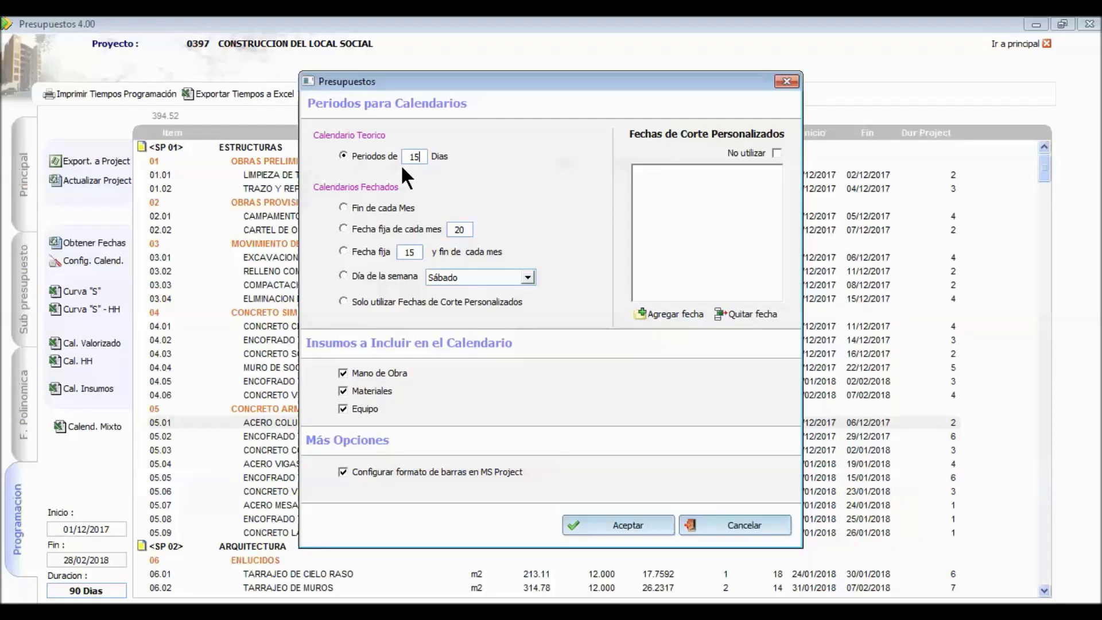
pyautogui.click(615, 526)
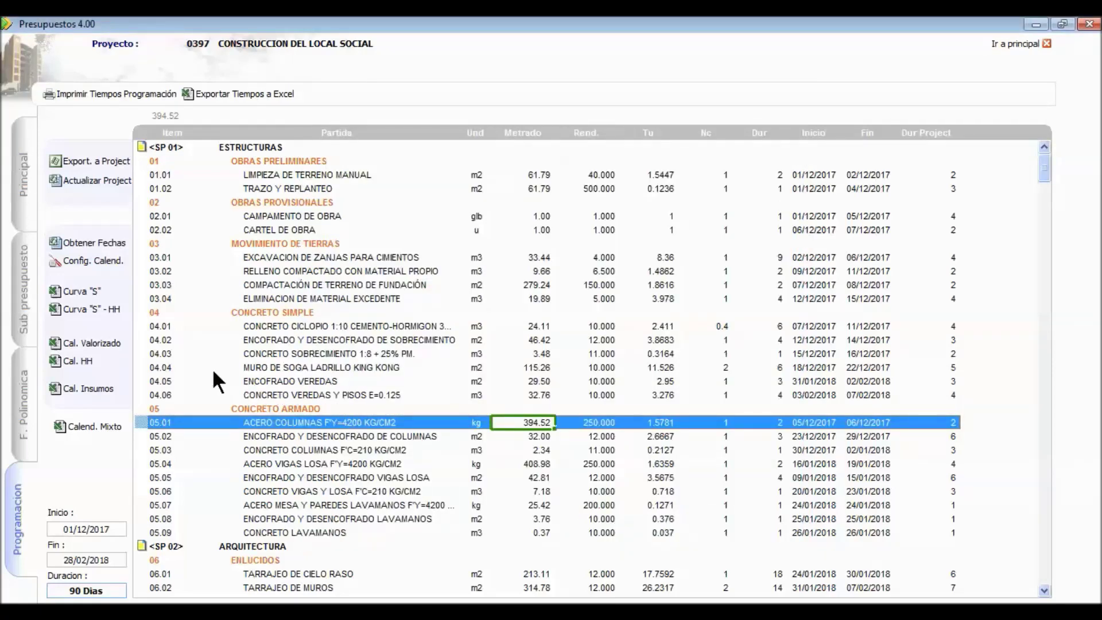
# Step: Generate the Curva "S" for the 15-day periods, overwriting its progress percentages, review the chart and close it
pyautogui.click(102, 287)
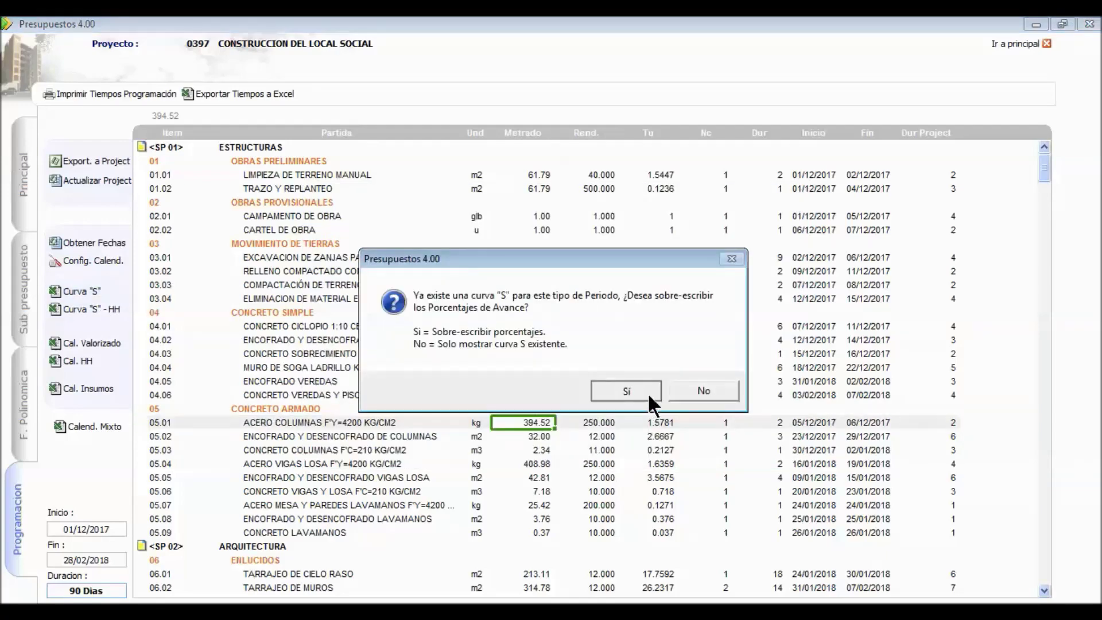
pyautogui.click(647, 392)
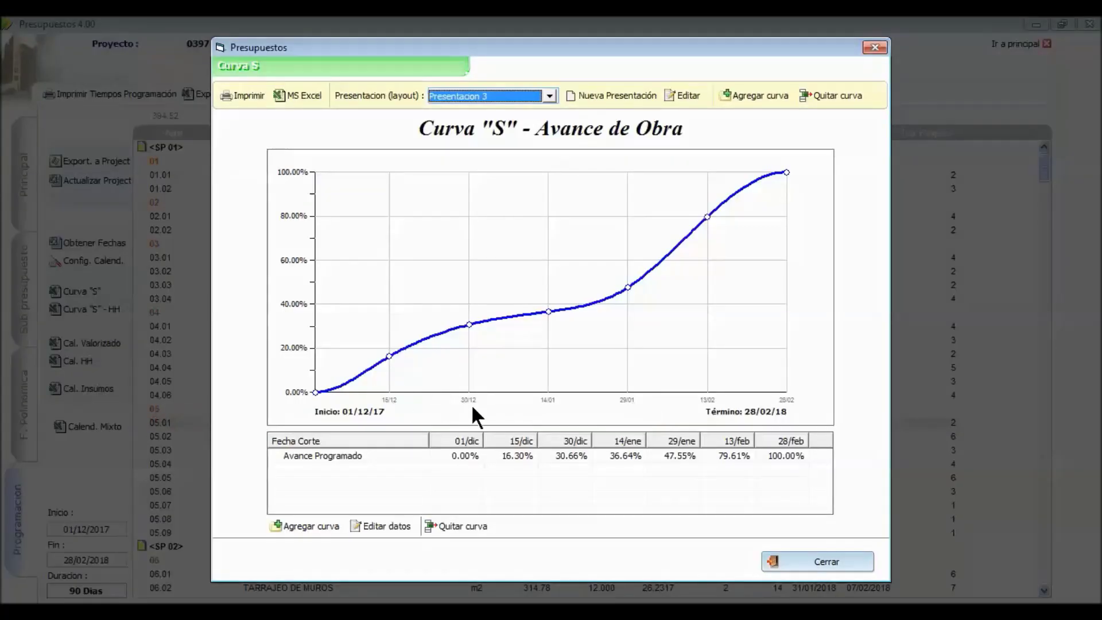
pyautogui.click(806, 551)
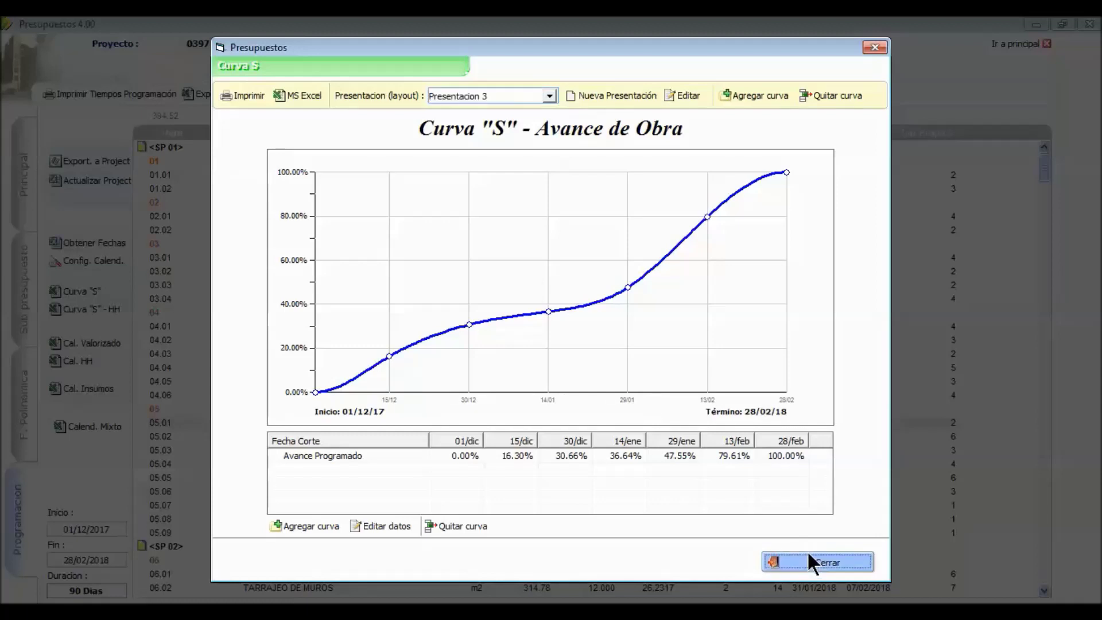
# Step: Generate the valued calendar (Cal. Valorizado) in Excel, review its 15-day execution columns and close Excel
pyautogui.click(113, 343)
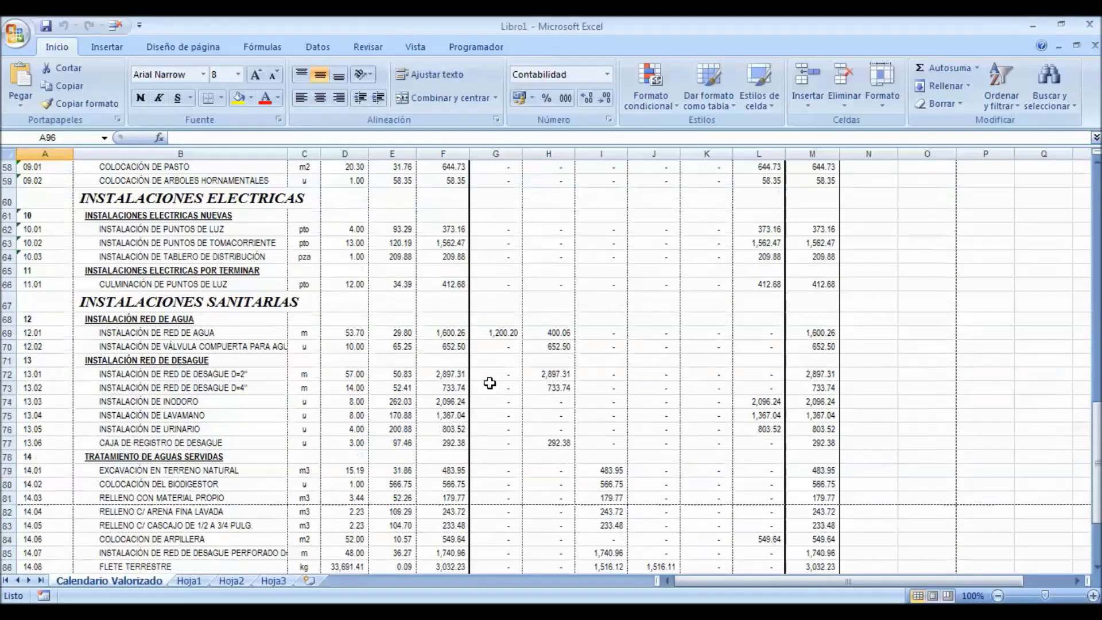
pyautogui.scroll(15, 486, 372)
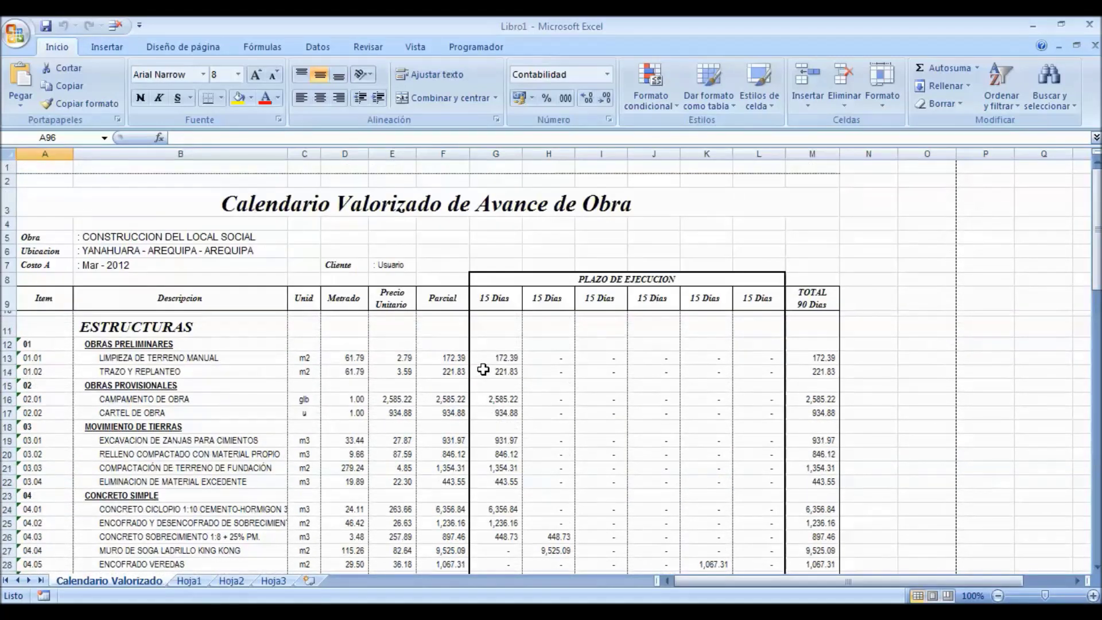
pyautogui.click(489, 309)
pyautogui.click(537, 305)
pyautogui.click(591, 307)
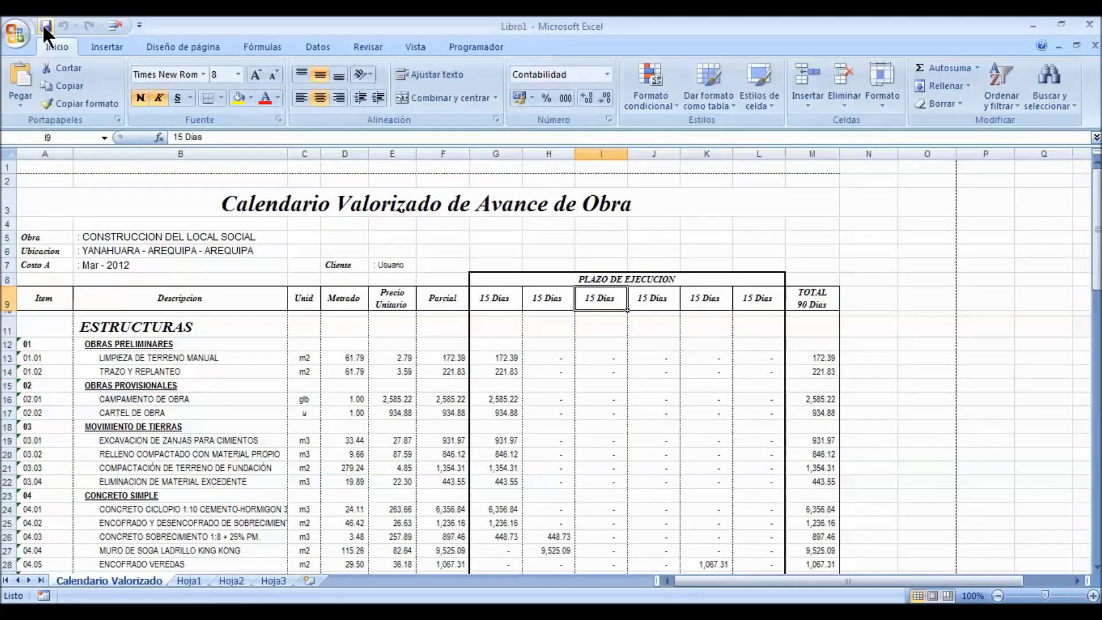
pyautogui.click(1089, 24)
pyautogui.click(547, 357)
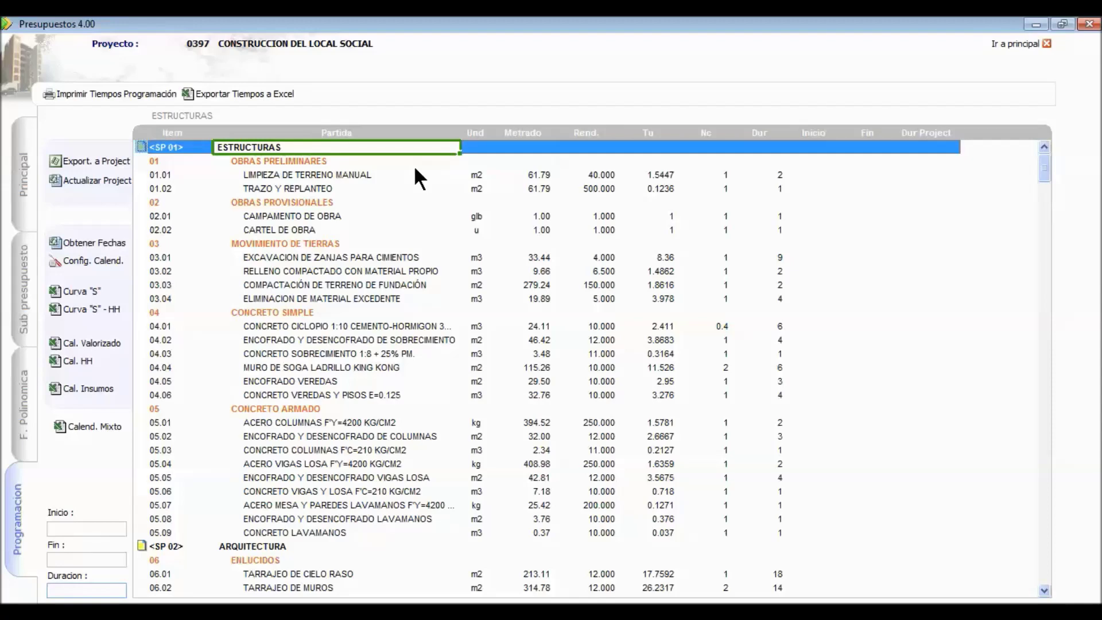
# Step: In File Explorer, duplicate the Programacion para Licitacion folder inside Programacion de Obras on drive E:
pyautogui.press('super+e')
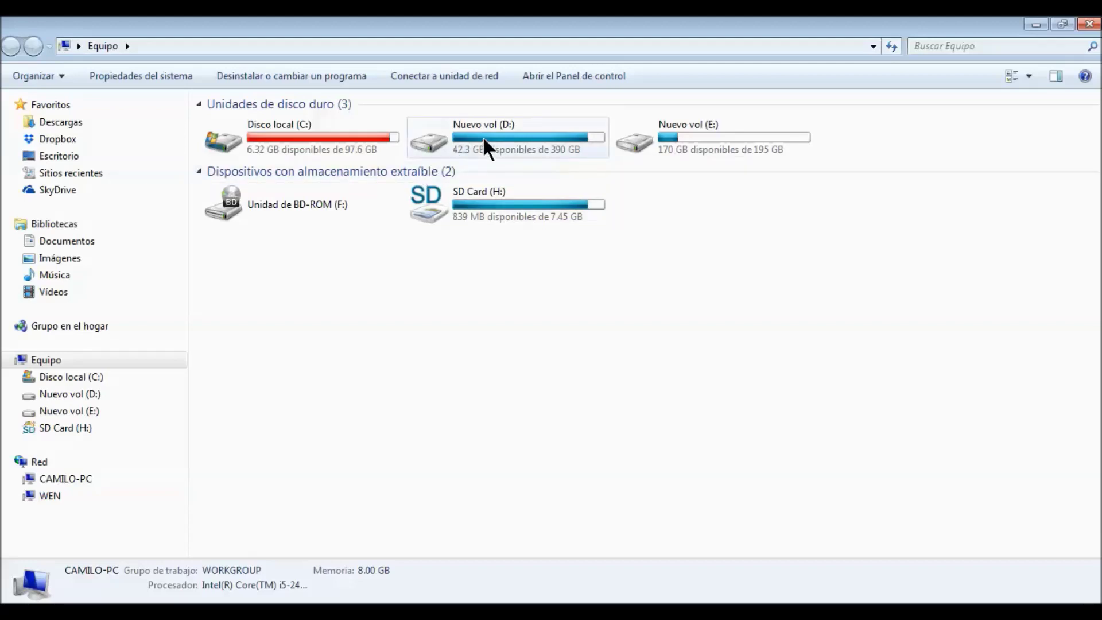
pyautogui.moveTo(485, 143)
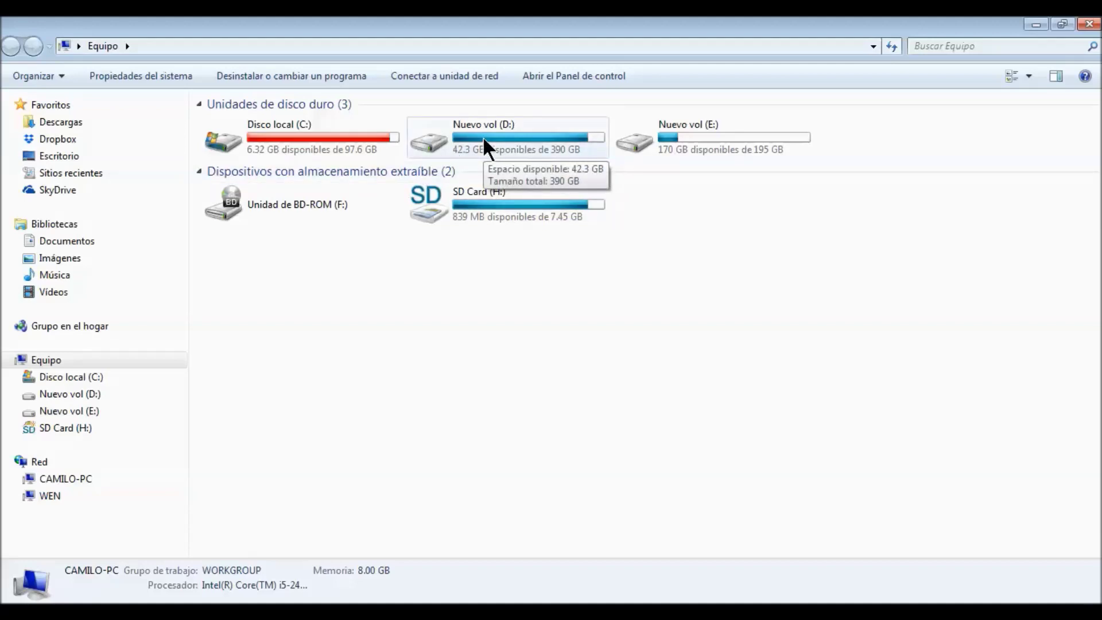
pyautogui.click(484, 140)
pyautogui.doubleClick(671, 121)
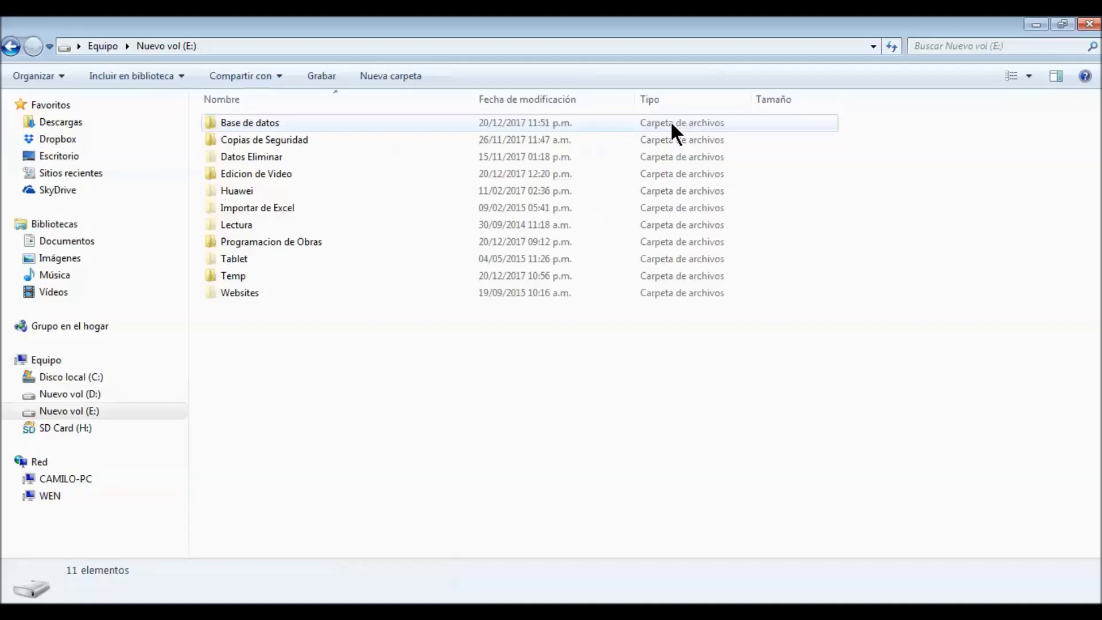
pyautogui.doubleClick(284, 242)
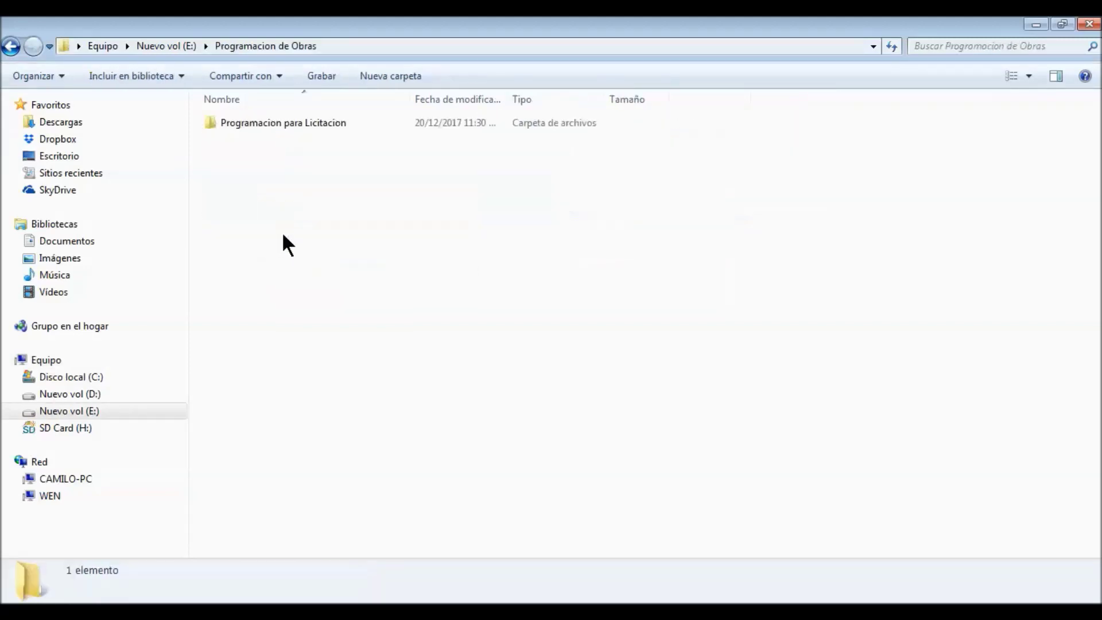
pyautogui.click(261, 123)
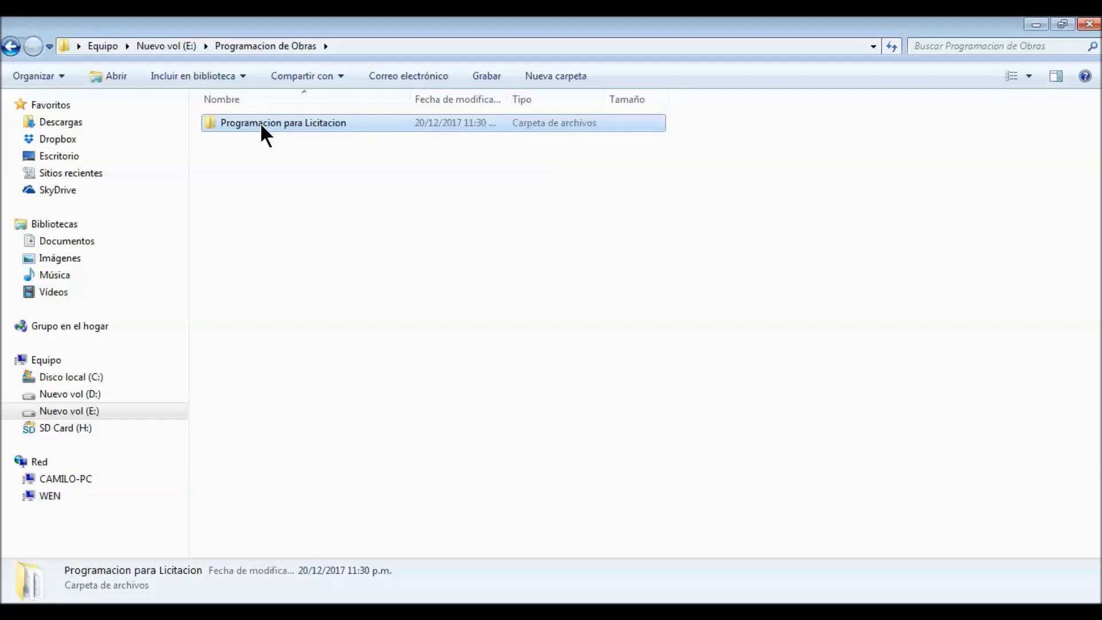
pyautogui.hotkey('ctrl', 'v')
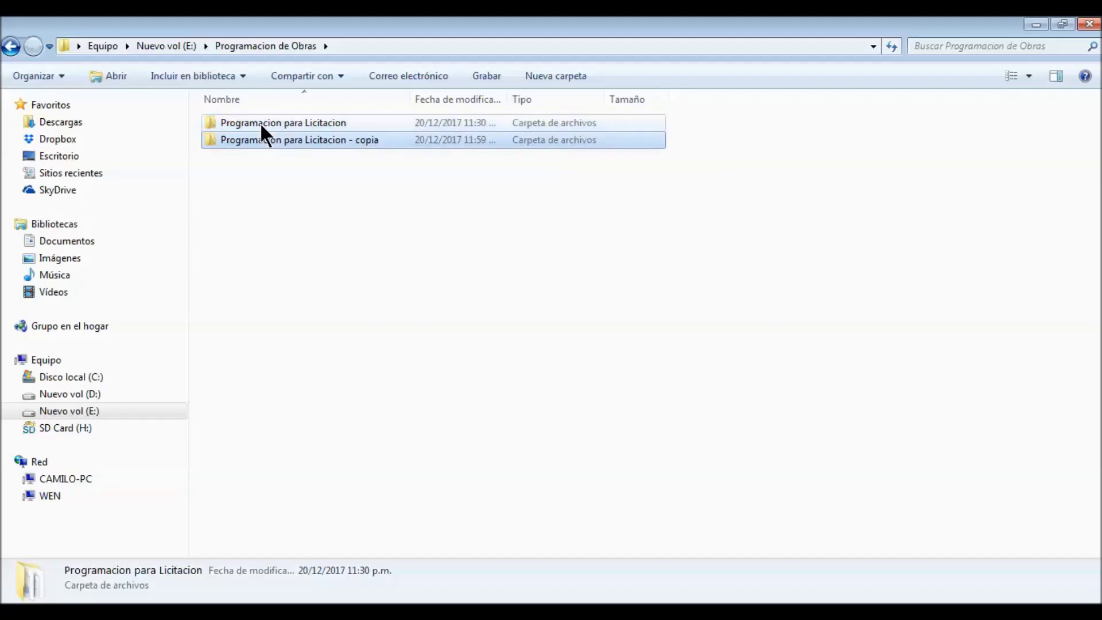
# Step: Rename the copied folder as Programacion de Obra Actualizado
pyautogui.click(312, 138)
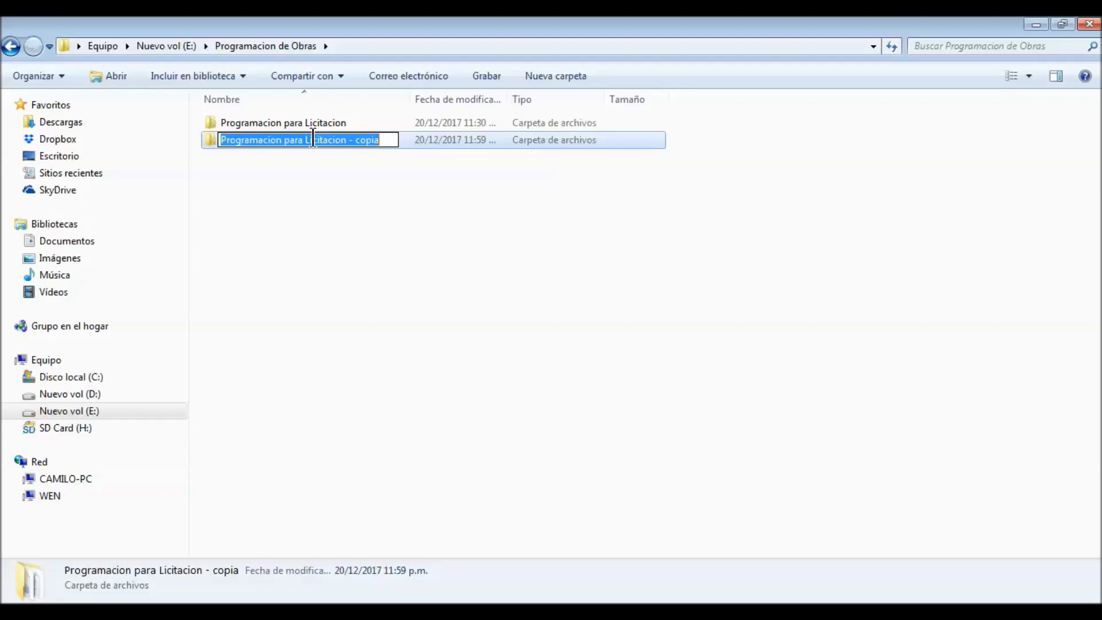
pyautogui.write('Prod')
pyautogui.press('BackSpace')
pyautogui.press('BackSpace')
pyautogui.press('BackSpace')
pyautogui.write('ro')
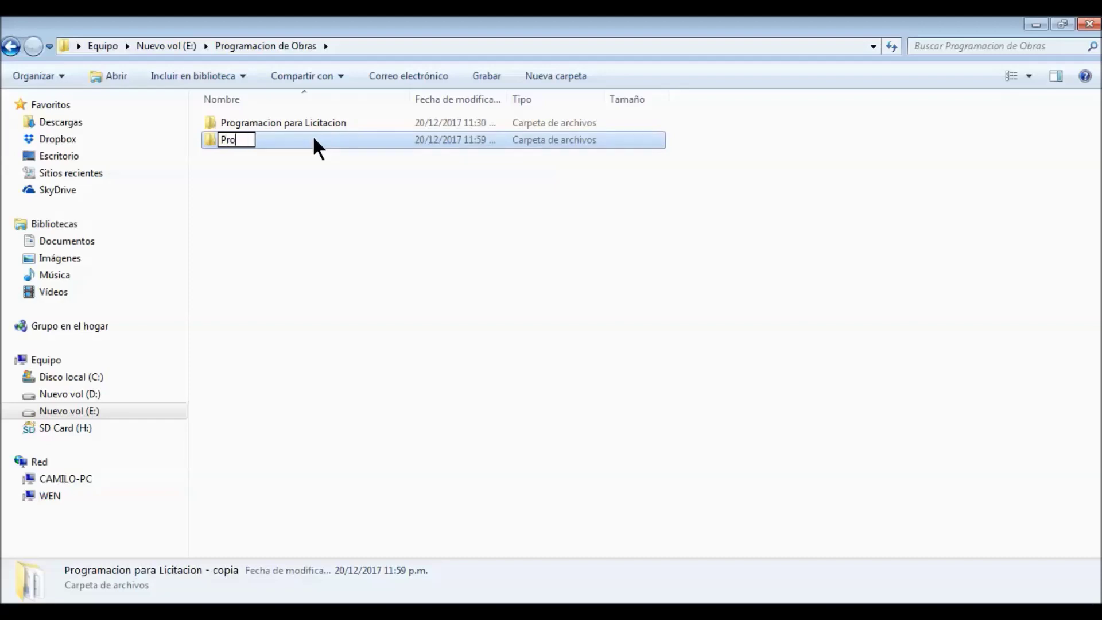
pyautogui.write('gramacion de ')
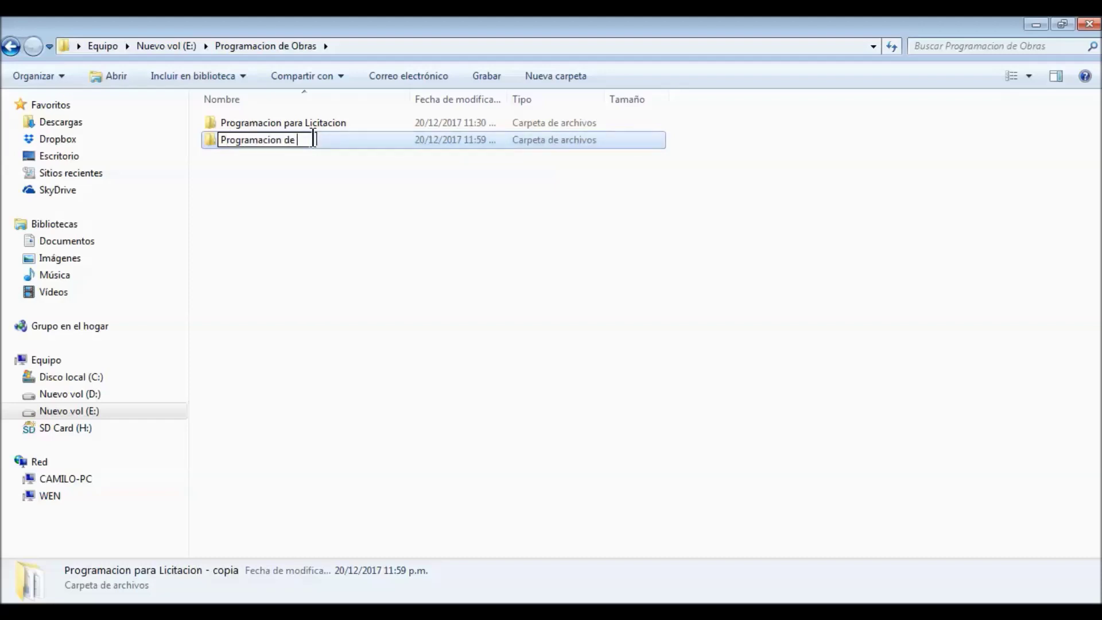
pyautogui.write('Obra Actualizado')
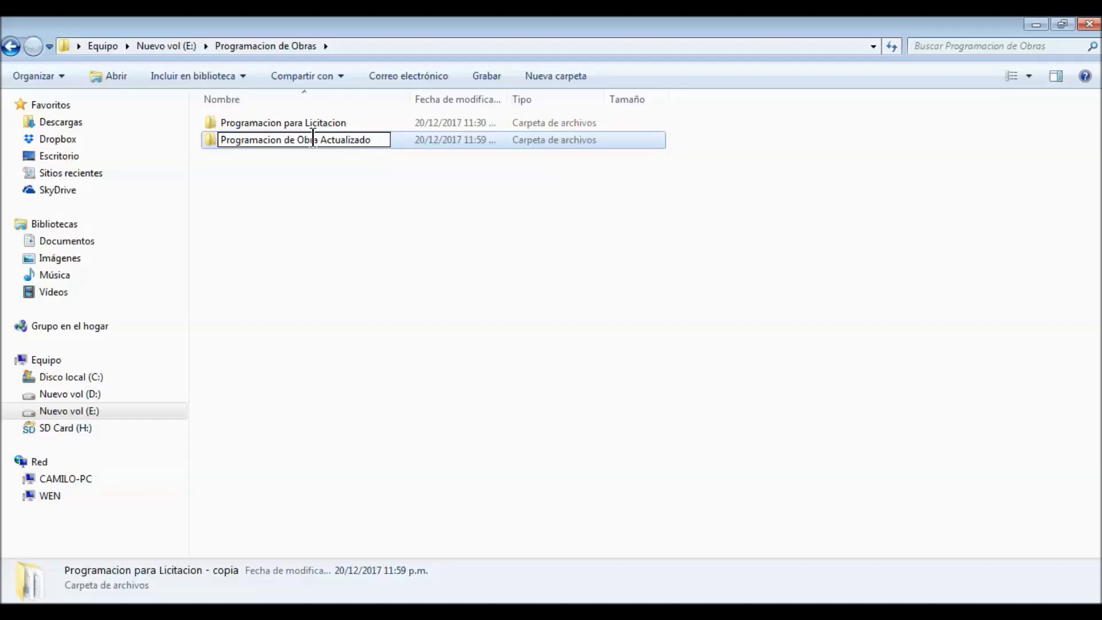
pyautogui.press('Return')
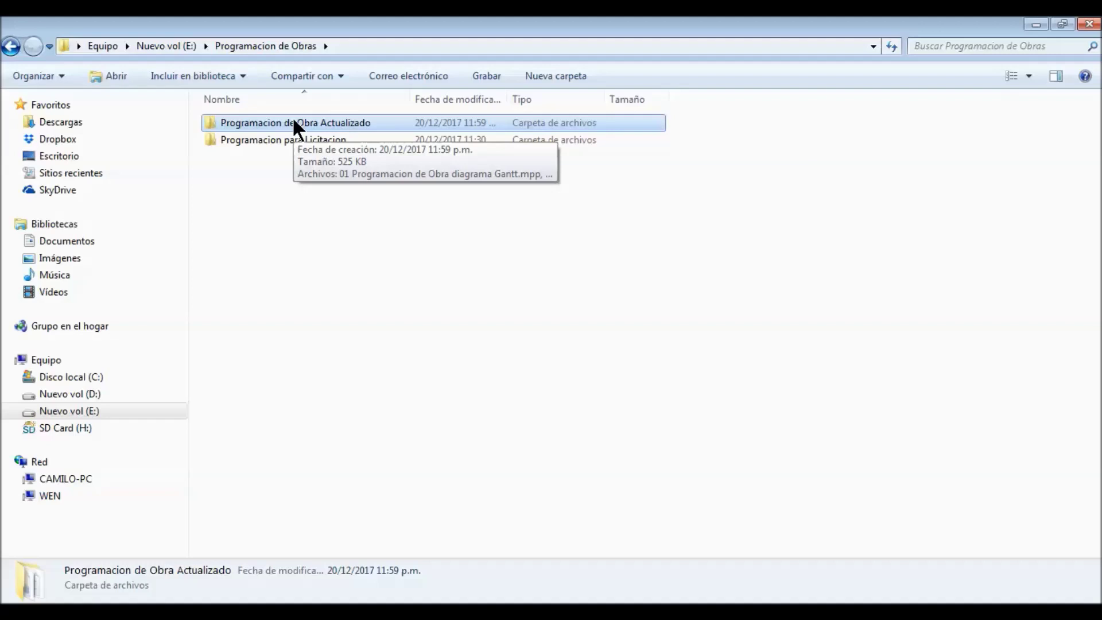
# Step: Open 01 Programacion de Obra diagrama Gantt.mpp from Programacion de Obra Actualizado in Microsoft Project and set the project start date to 13/01/18
pyautogui.doubleClick(293, 121)
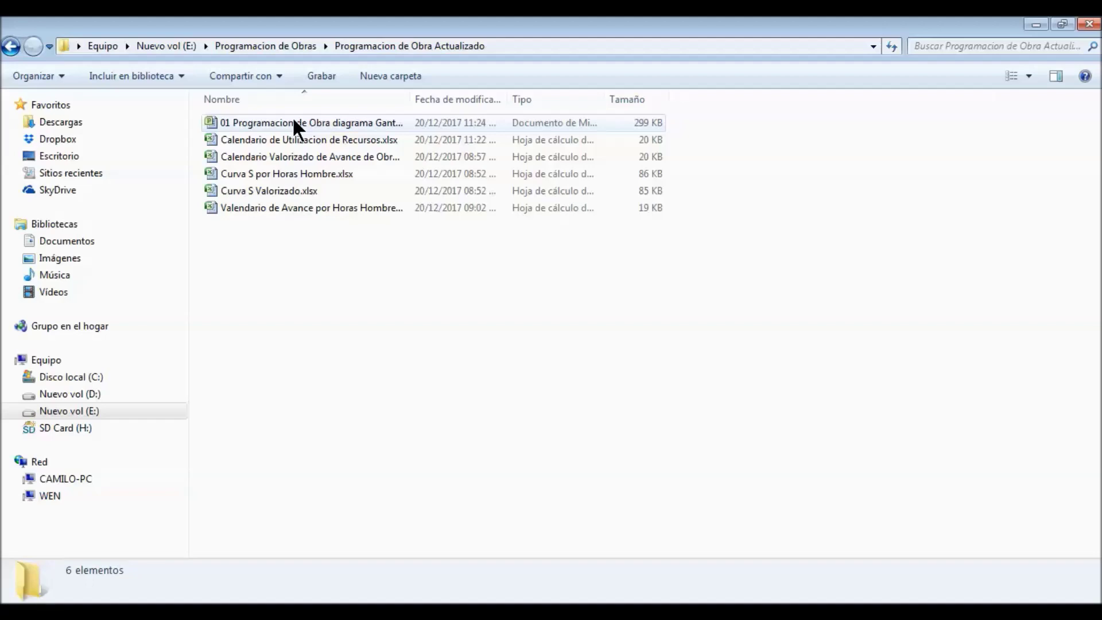
pyautogui.doubleClick(263, 119)
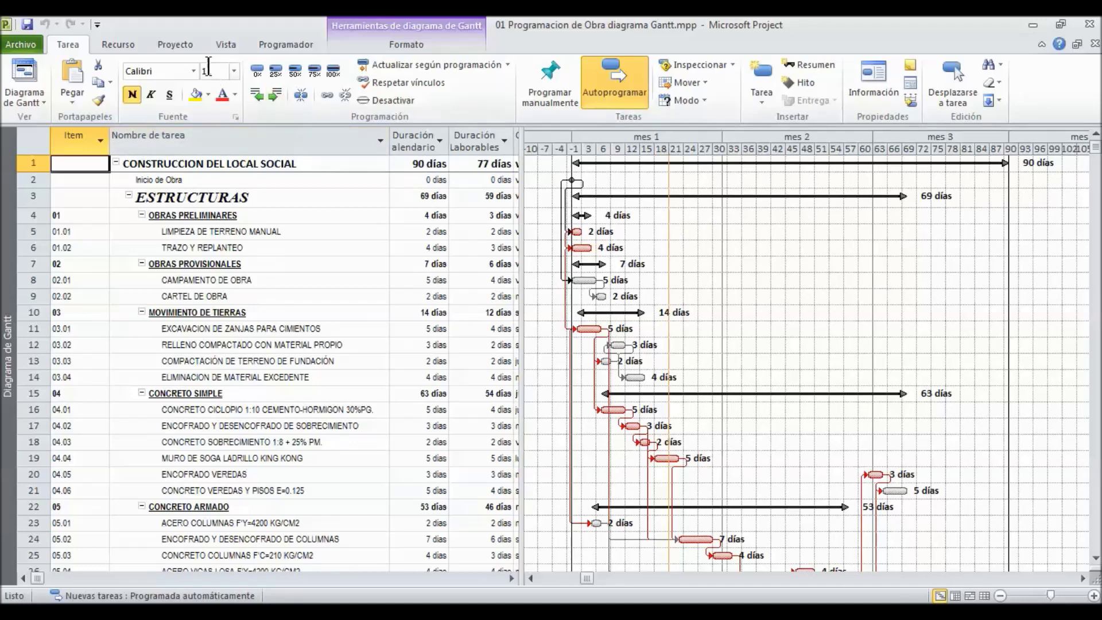
pyautogui.click(194, 45)
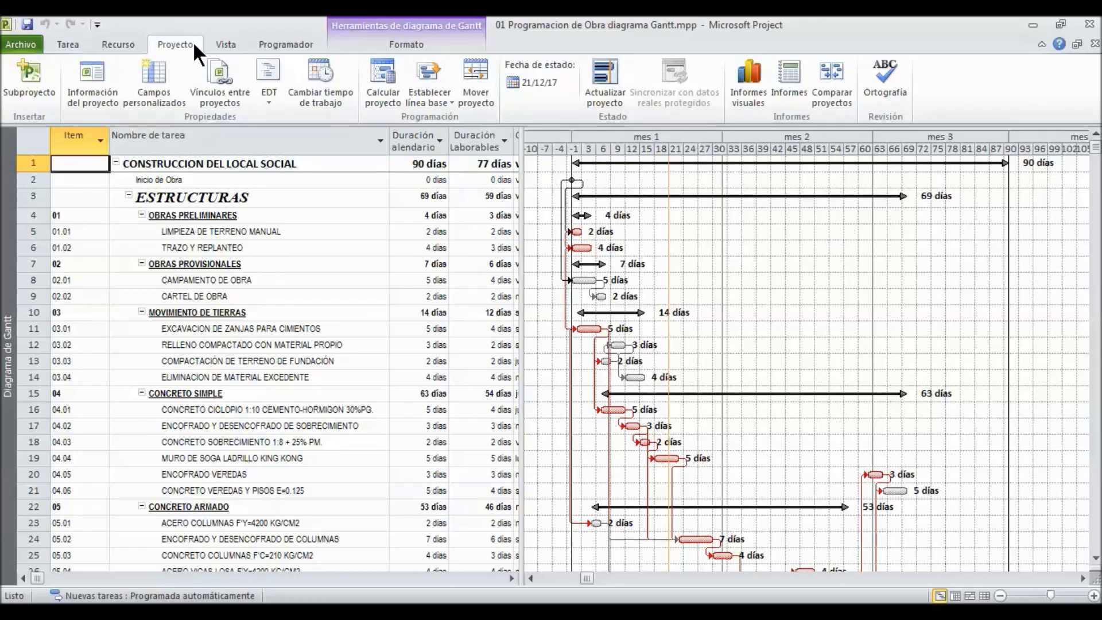
pyautogui.click(103, 92)
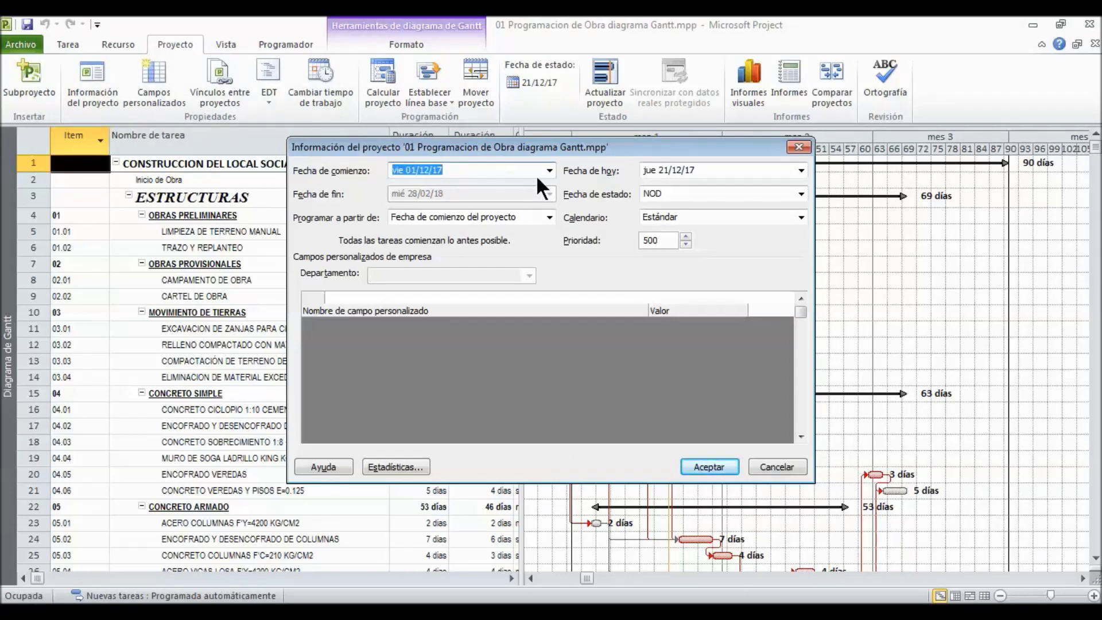
pyautogui.click(550, 170)
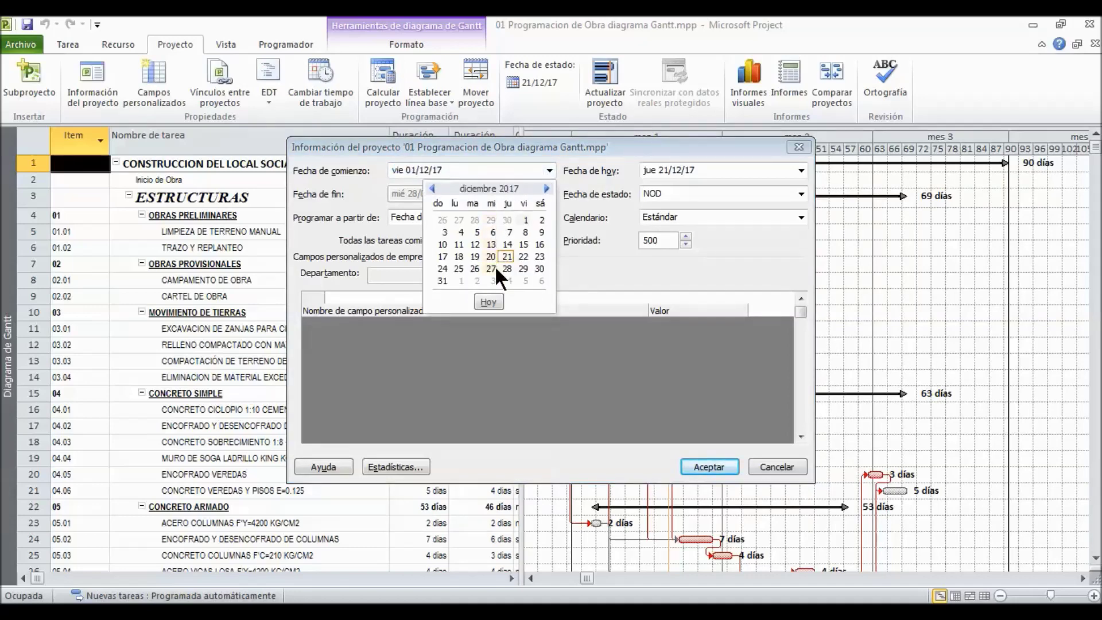
pyautogui.click(546, 189)
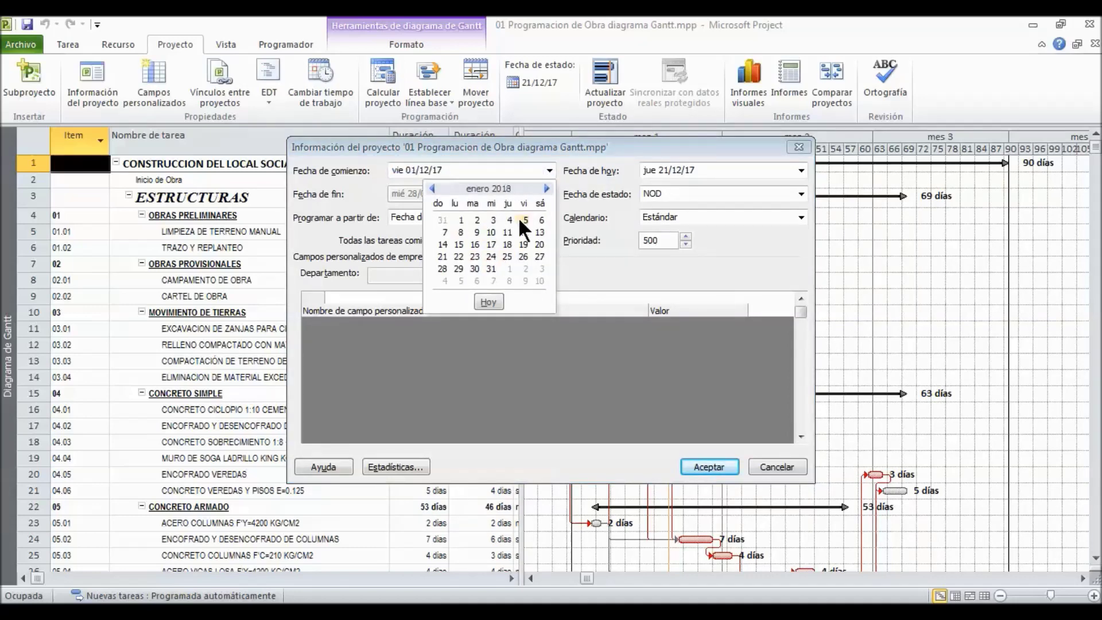
pyautogui.click(539, 232)
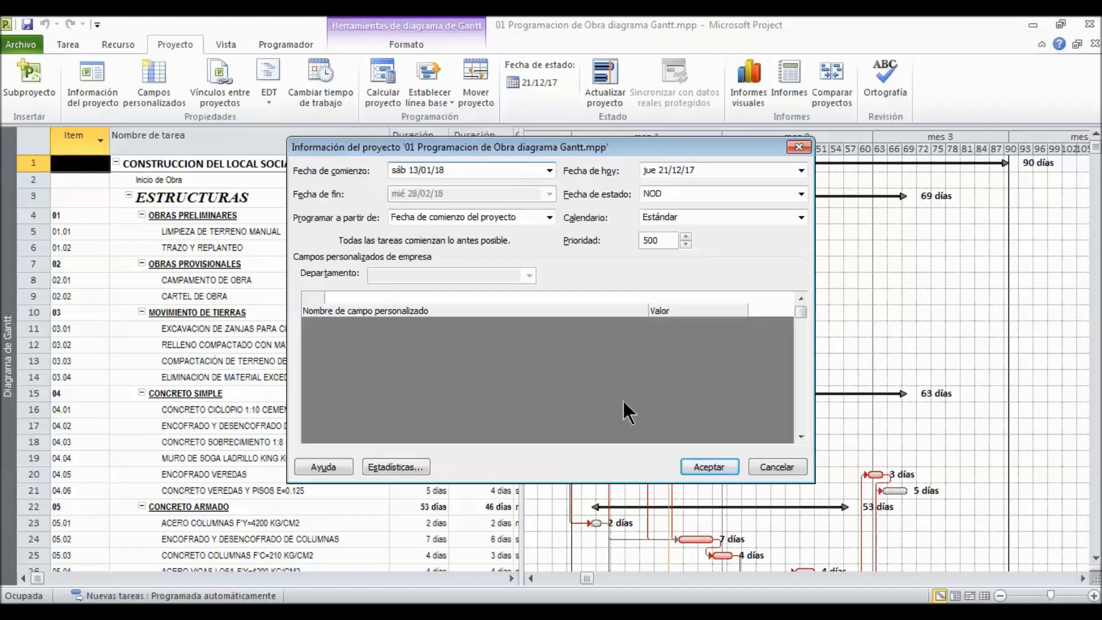
pyautogui.click(693, 466)
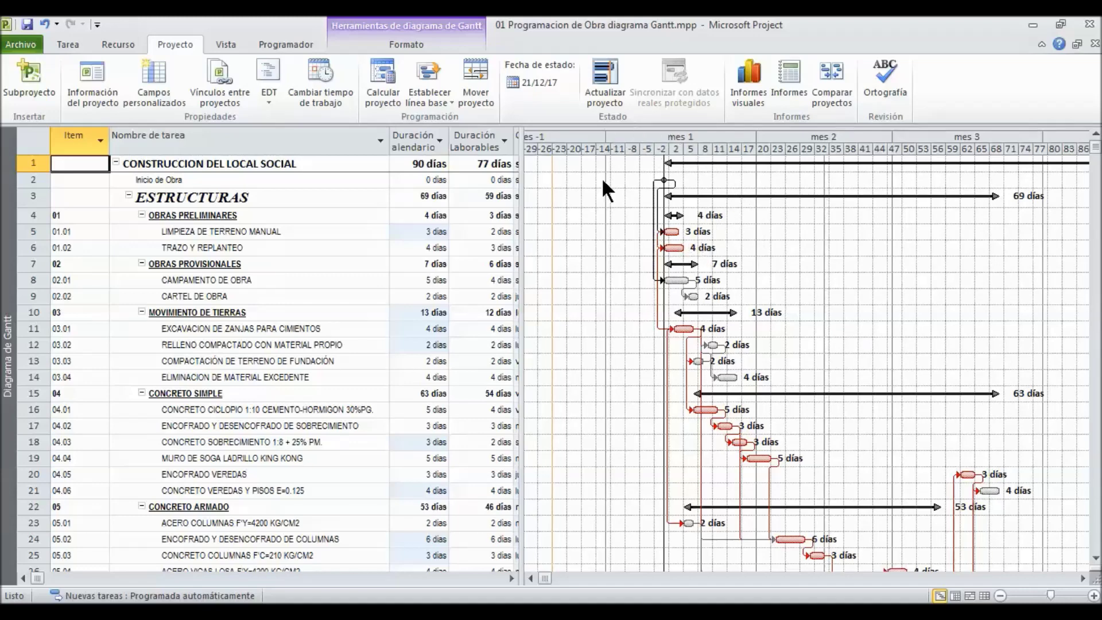
# Step: Set the label of the Gantt timescale's middle tier to the month-and-year format enero 2009
pyautogui.click(333, 170)
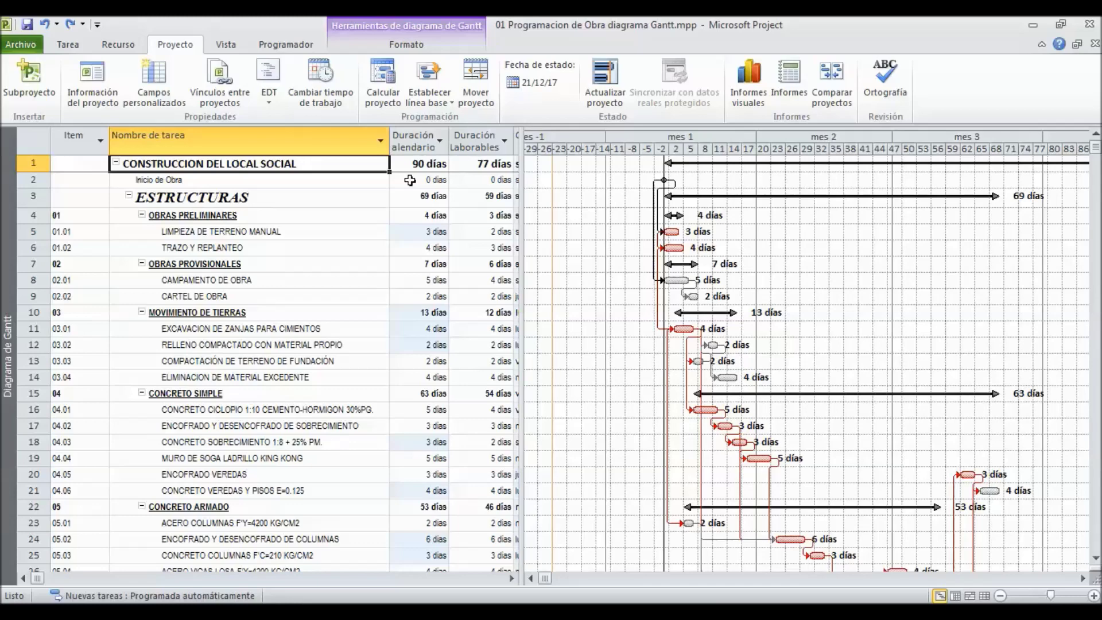
pyautogui.doubleClick(685, 136)
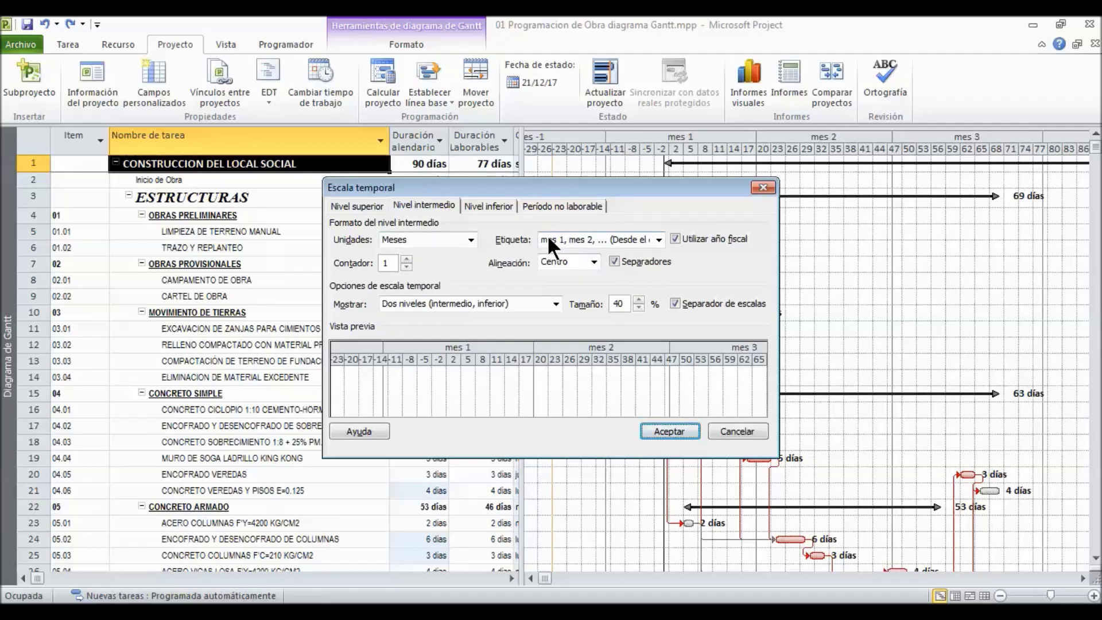
pyautogui.click(601, 241)
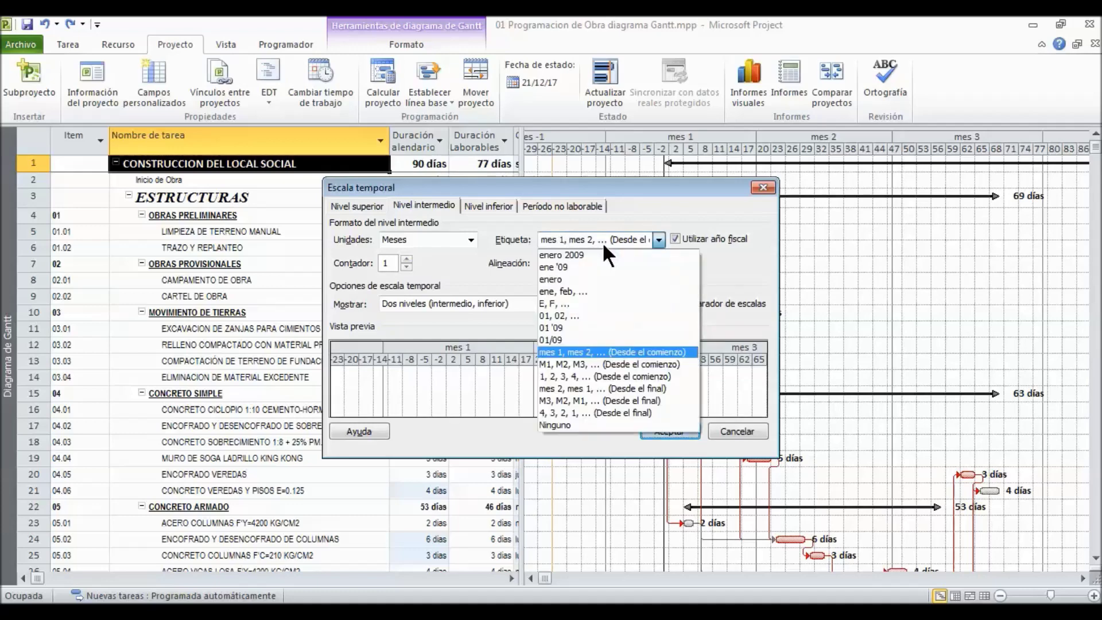
pyautogui.click(570, 253)
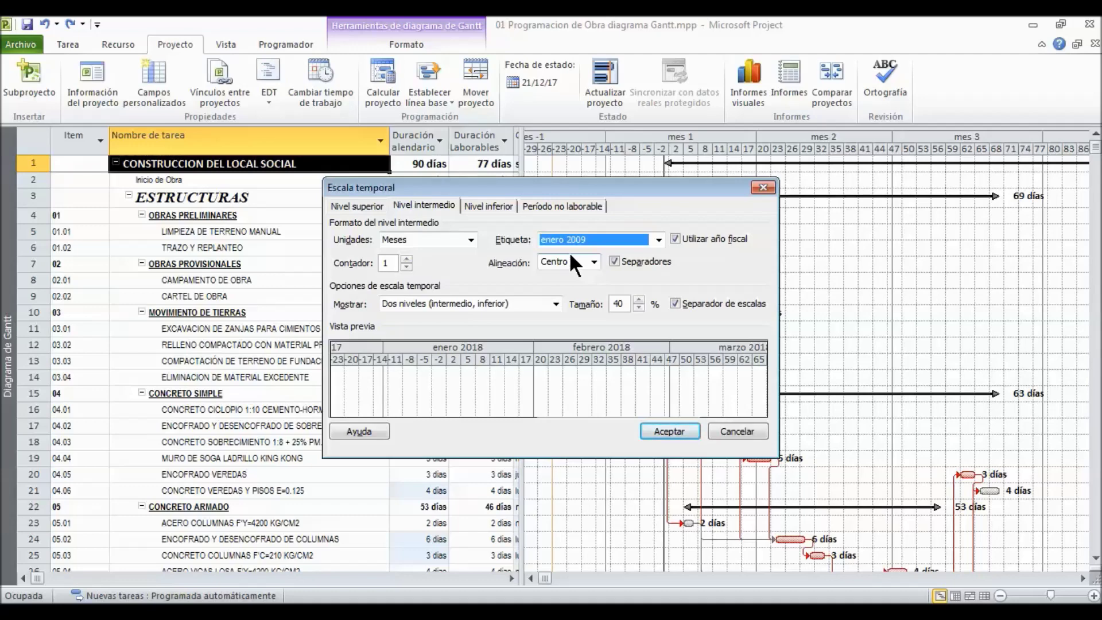
# Step: Set the timescale's lower tier label to the 01, 02, ... format, set the scale size to 90 %, and apply the timescale changes
pyautogui.click(494, 201)
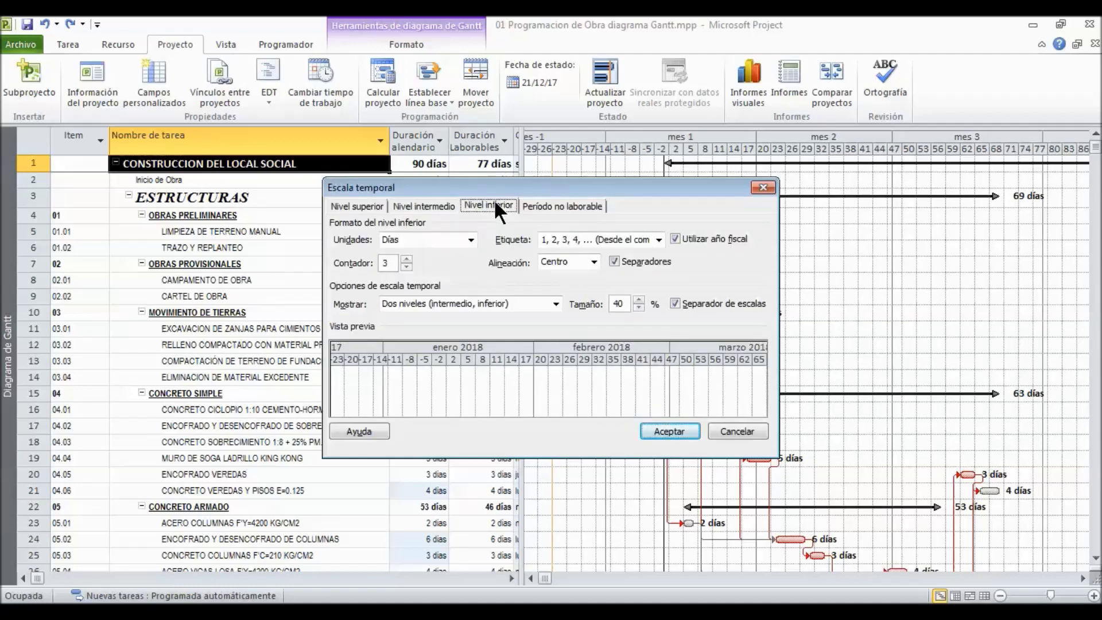
pyautogui.click(557, 236)
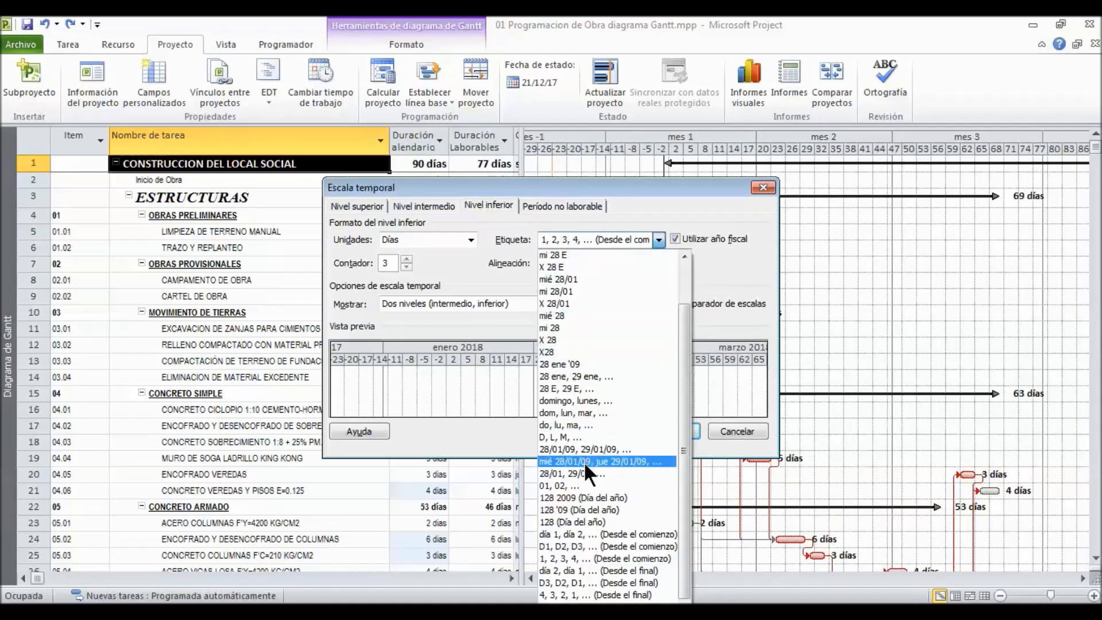
pyautogui.click(564, 487)
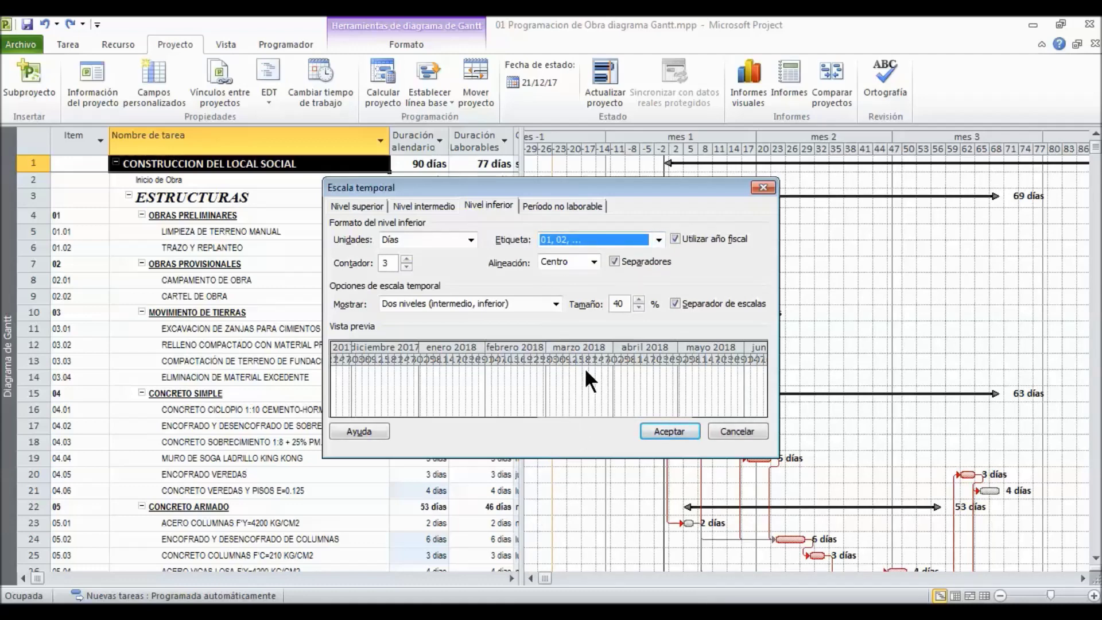
pyautogui.click(639, 299)
pyautogui.click(638, 299)
pyautogui.click(638, 300)
pyautogui.click(639, 299)
pyautogui.click(638, 299)
pyautogui.click(638, 299)
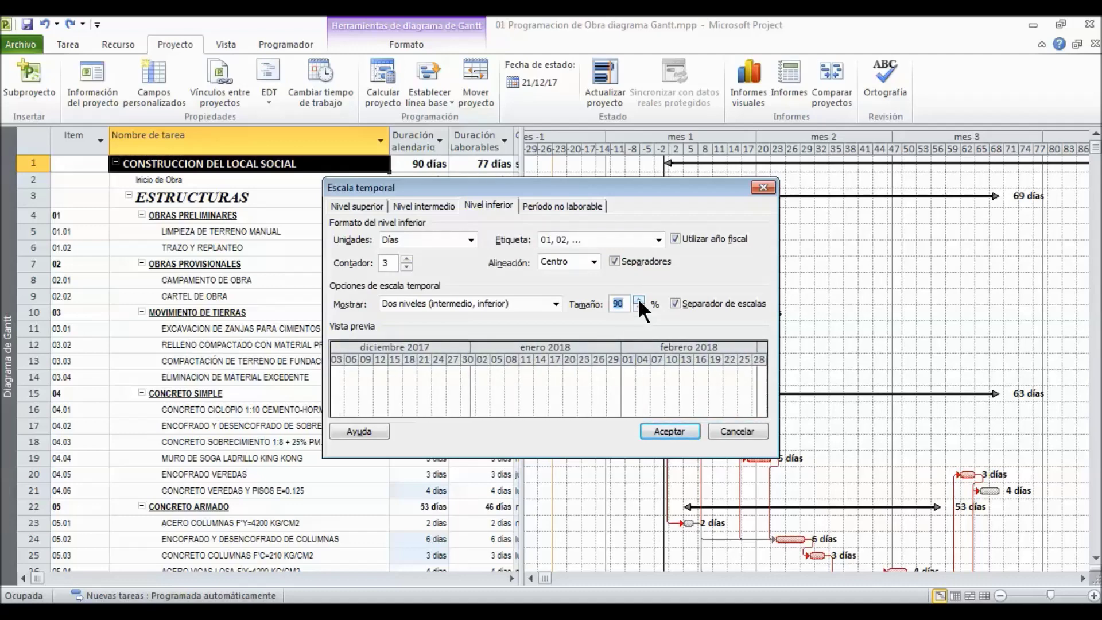
pyautogui.click(669, 431)
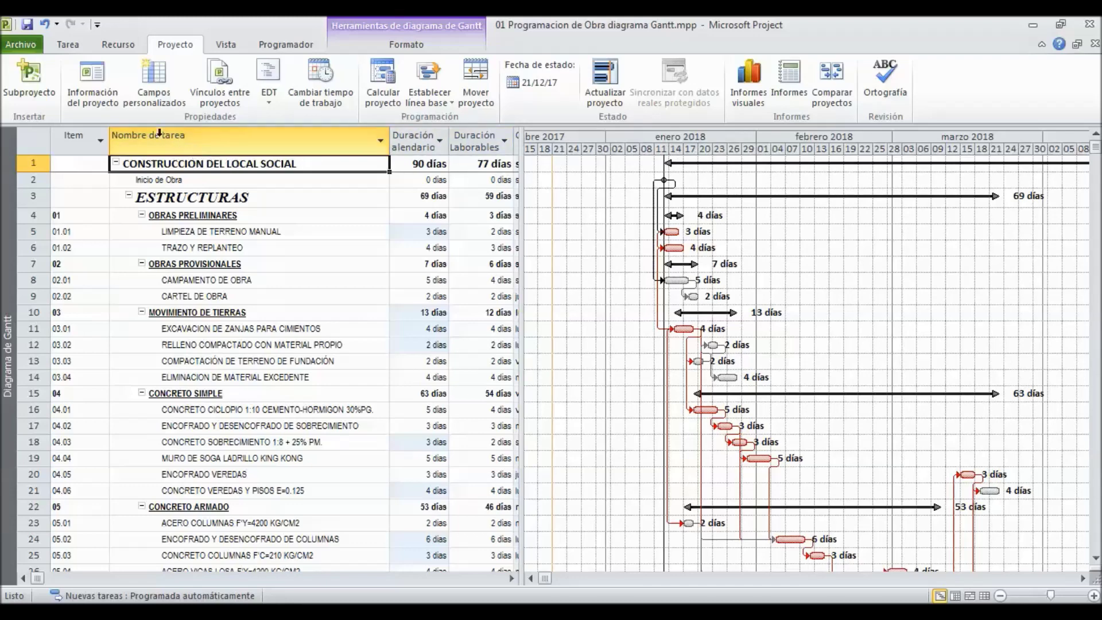
# Step: Save the project file, switch to Presupuestos, and retrieve the updated task dates from Project
pyautogui.click(26, 24)
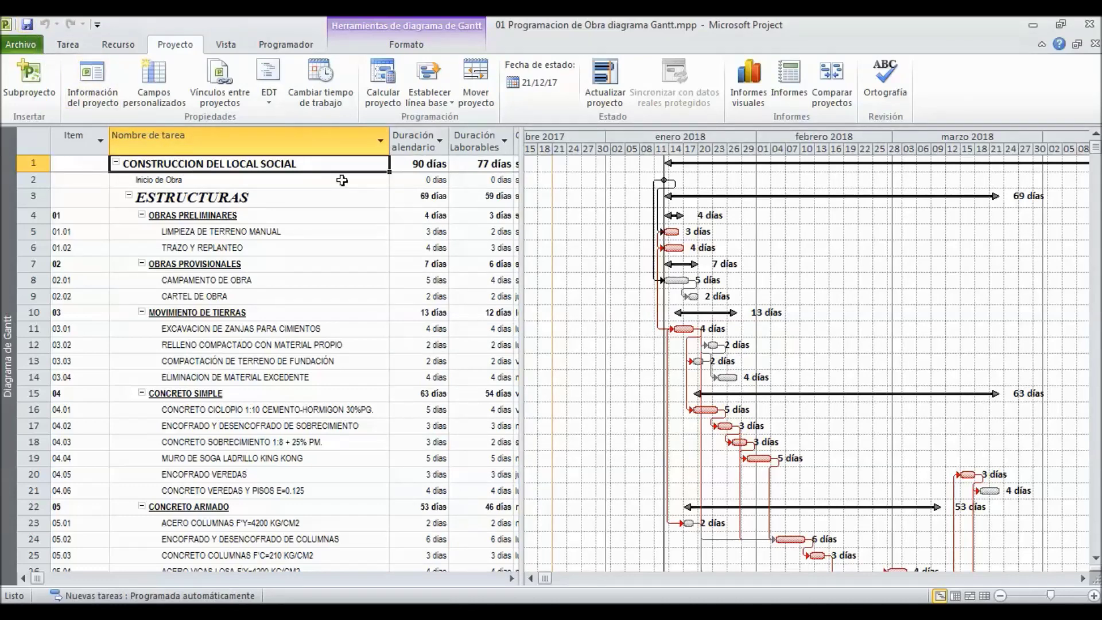
pyautogui.hotkey('alt', 'Tab')
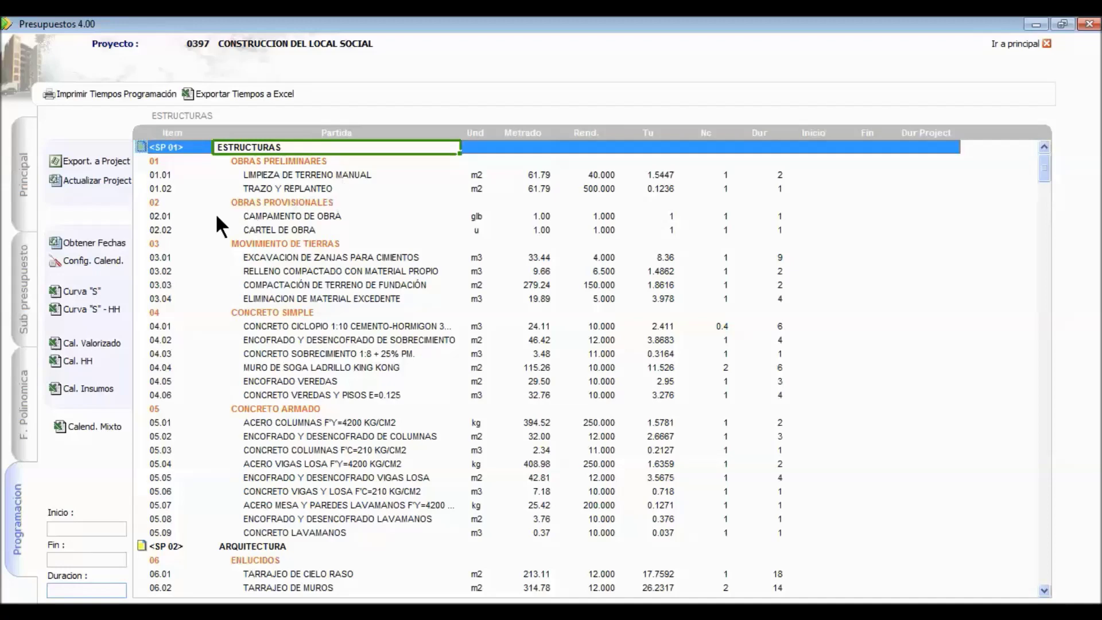
pyautogui.click(99, 239)
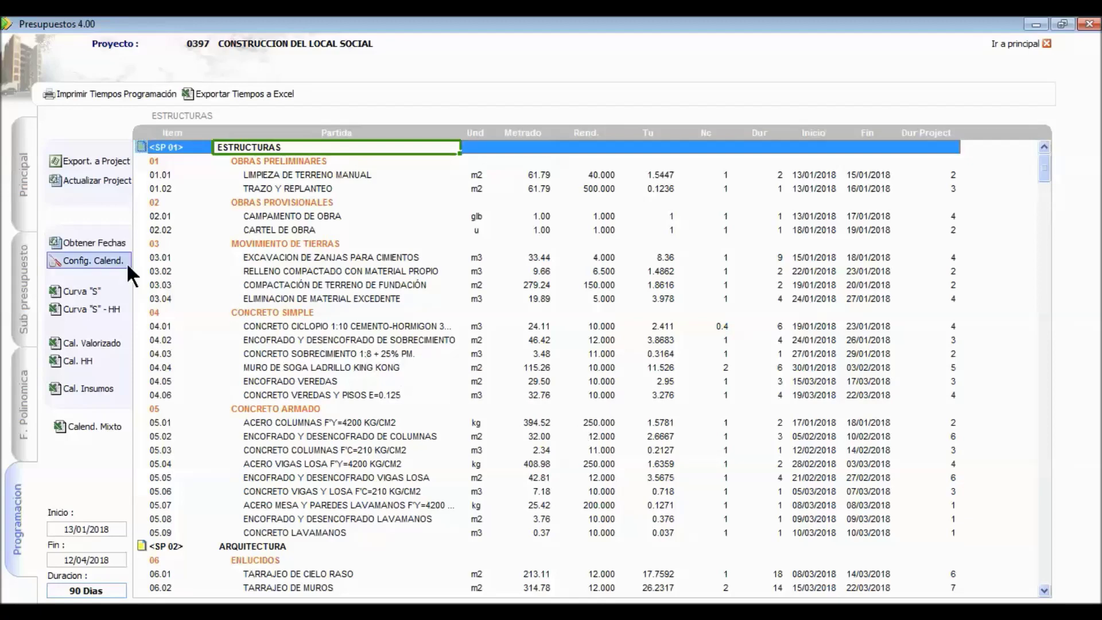
# Step: Configure the calendar periods to use a fixed cutoff date on day 25 of each month
pyautogui.click(115, 260)
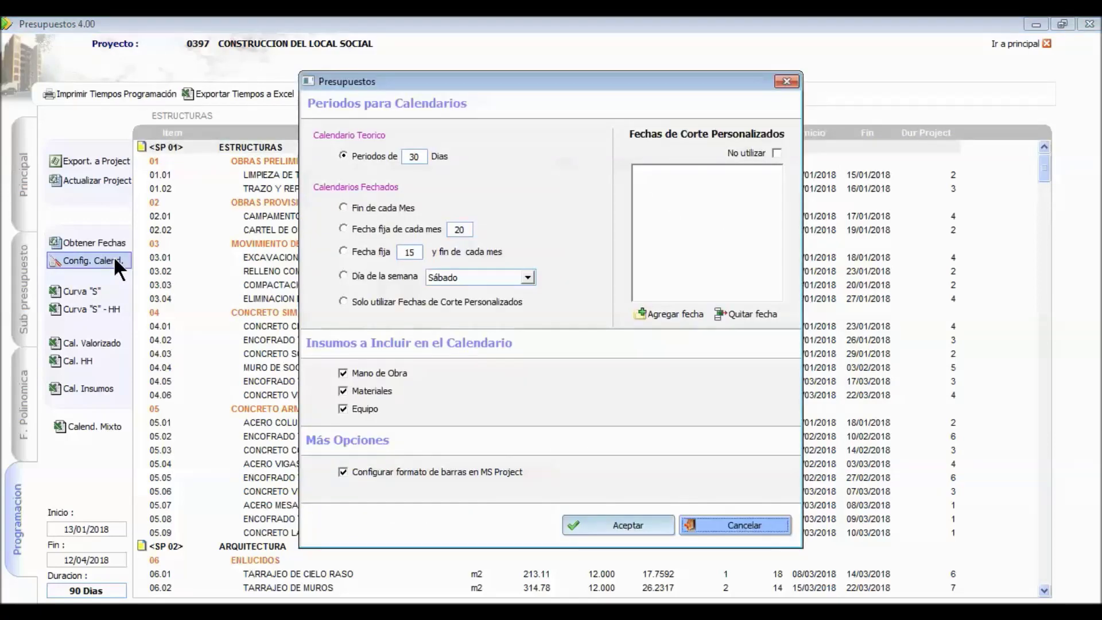
pyautogui.click(351, 226)
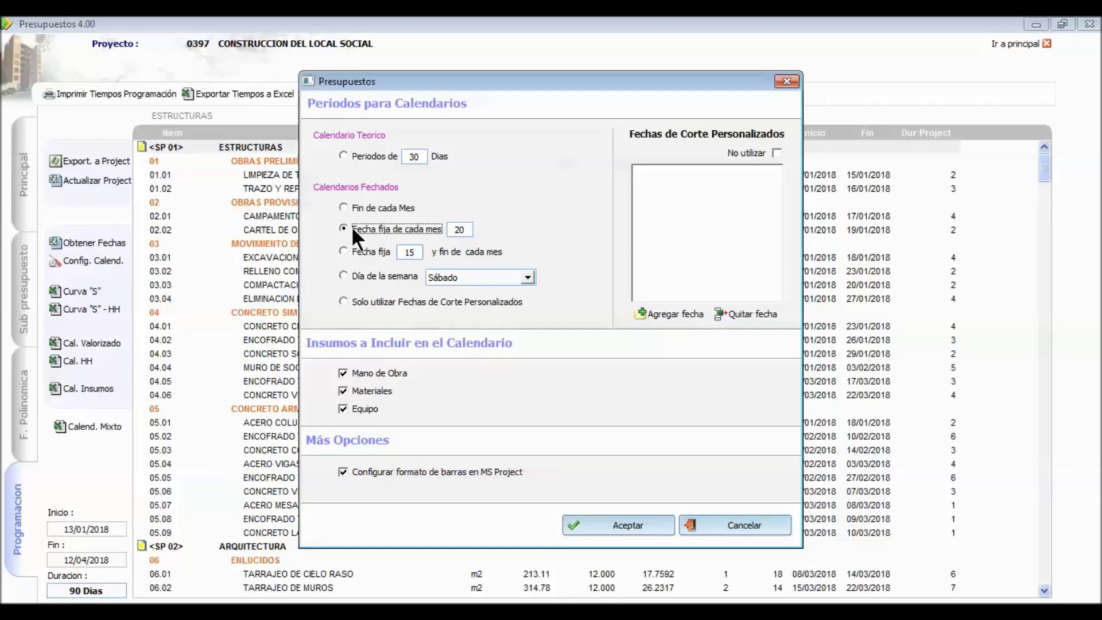
pyautogui.doubleClick(453, 229)
pyautogui.write('25')
pyautogui.click(608, 521)
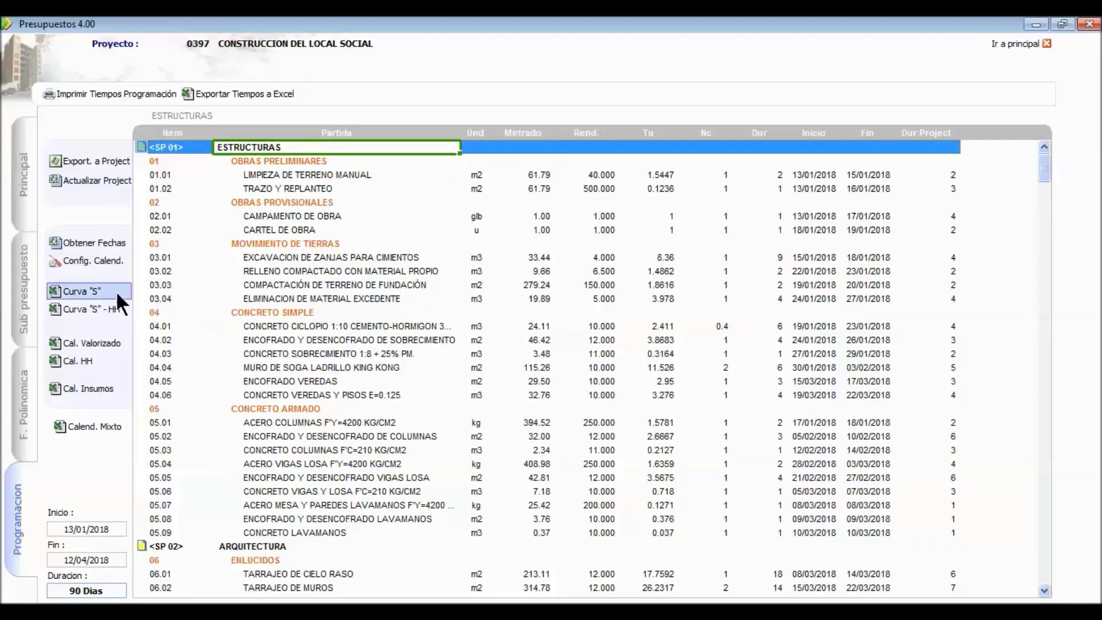
# Step: Generate the valued S curve, overwriting the existing progress percentages, and export it to Excel
pyautogui.click(98, 290)
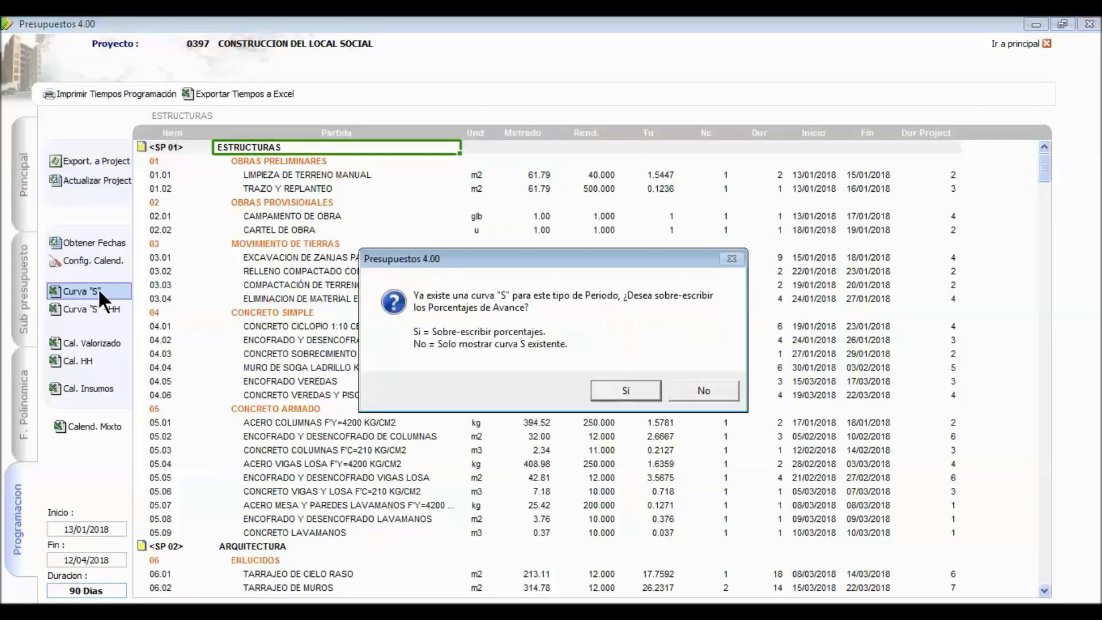
pyautogui.click(615, 396)
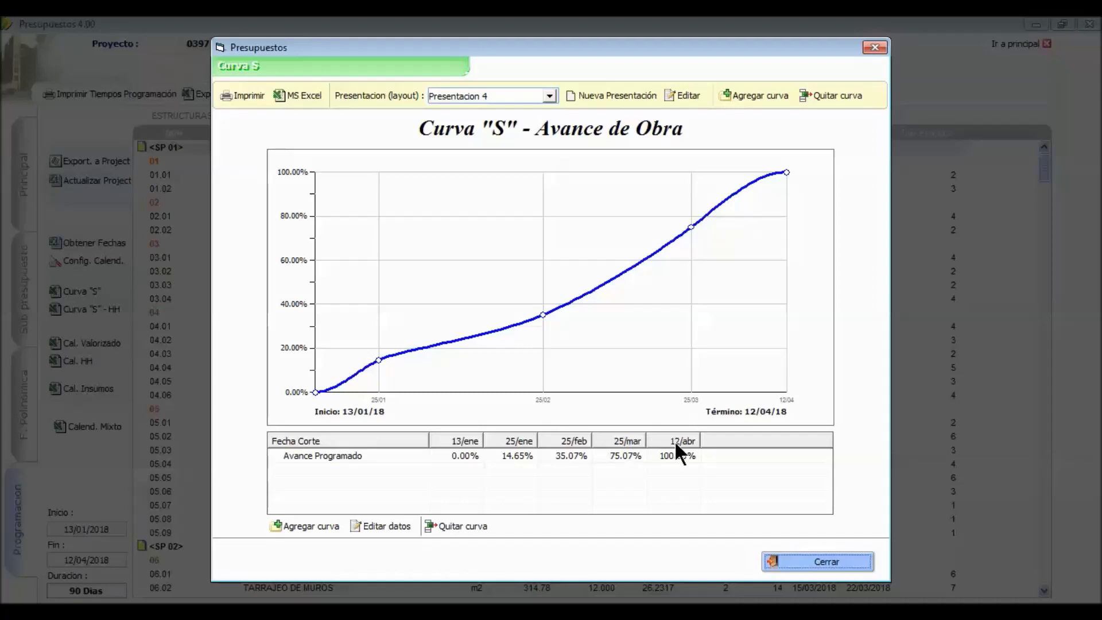
pyautogui.click(301, 94)
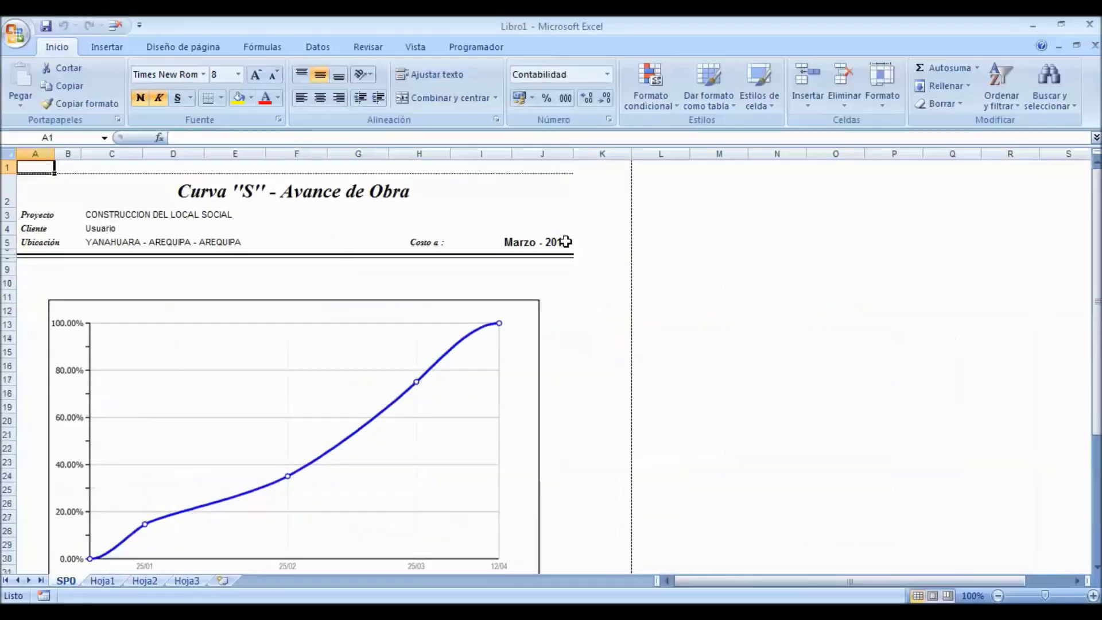
# Step: Save the S curve workbook over Curva S Valorizado.xlsx in E:\Programacion de Obras\Programacion de Obra Actualizado and close it
pyautogui.click(45, 26)
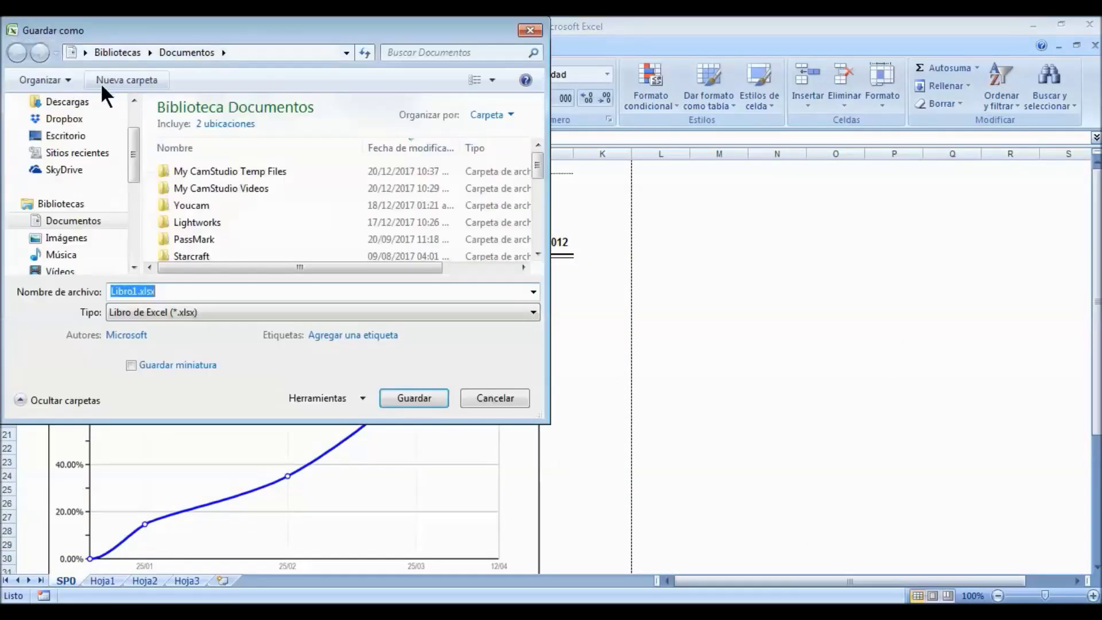
pyautogui.scroll(-3, 104, 261)
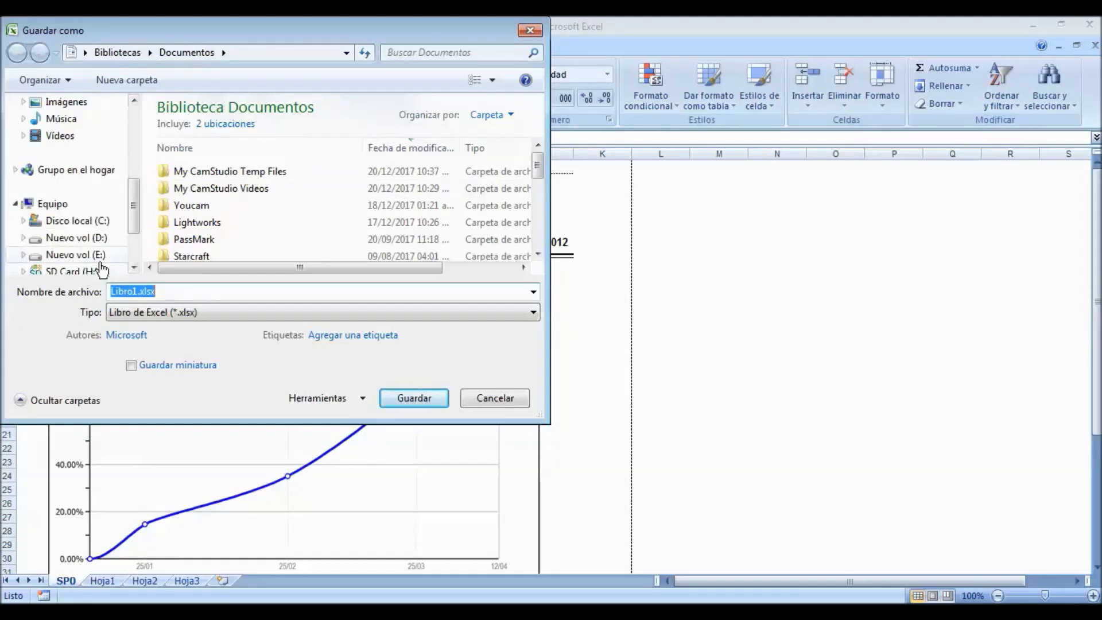
pyautogui.click(86, 238)
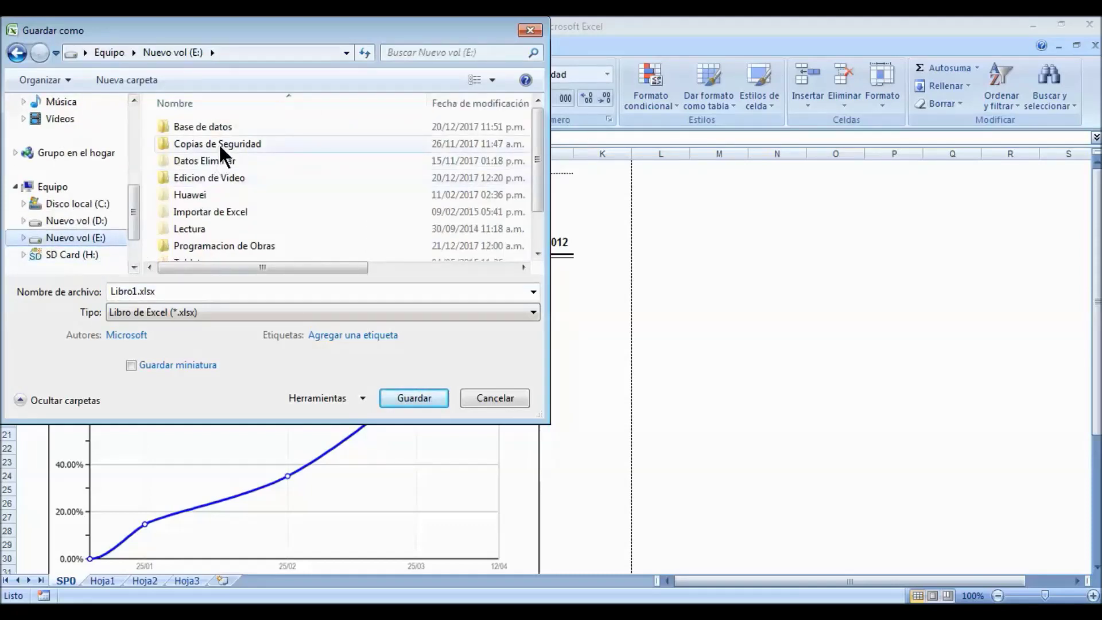
pyautogui.doubleClick(214, 245)
pyautogui.doubleClick(223, 123)
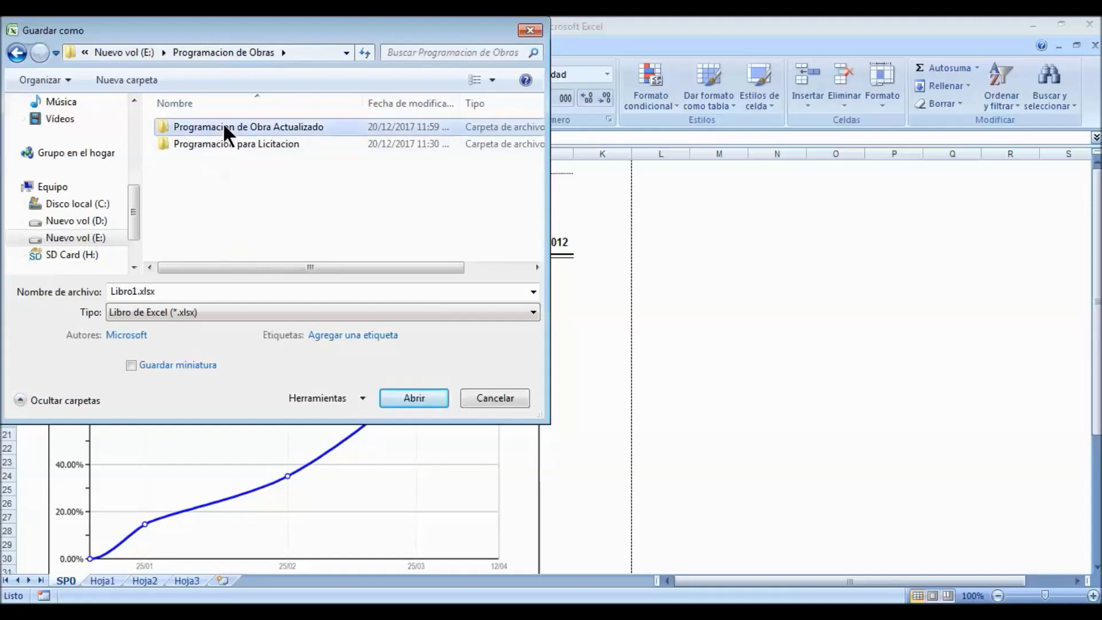
pyautogui.click(223, 123)
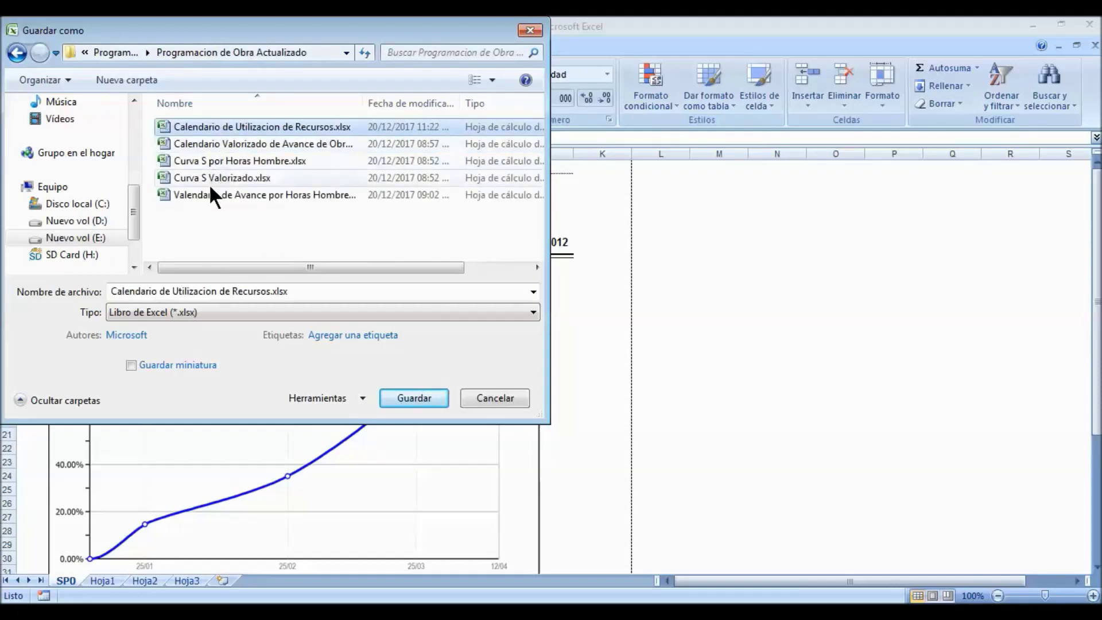
pyautogui.click(222, 178)
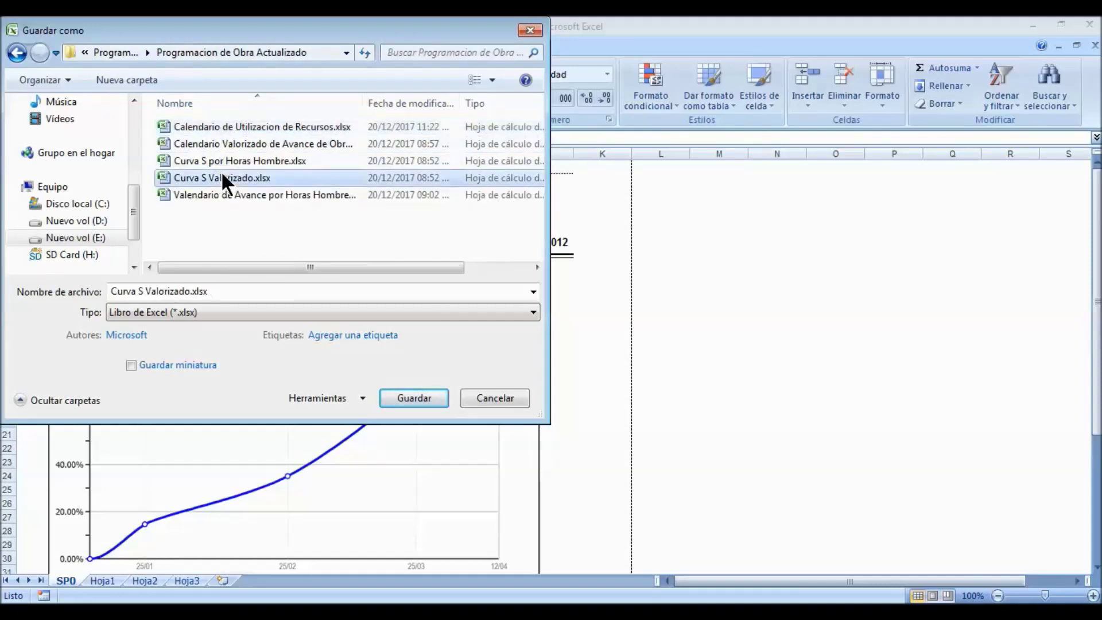
pyautogui.click(412, 399)
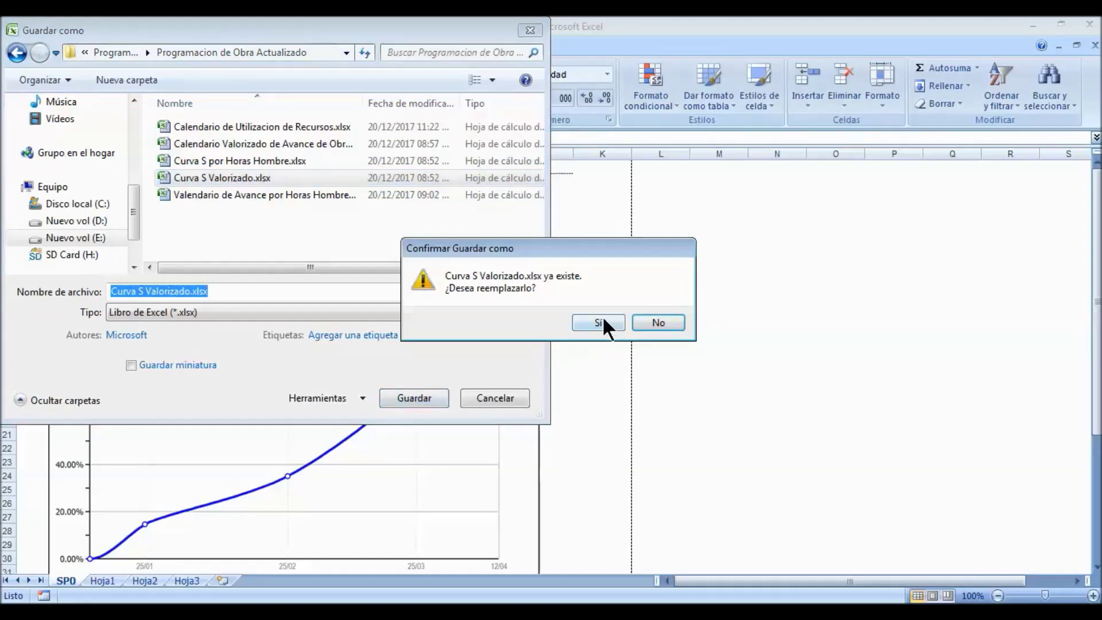
pyautogui.click(599, 323)
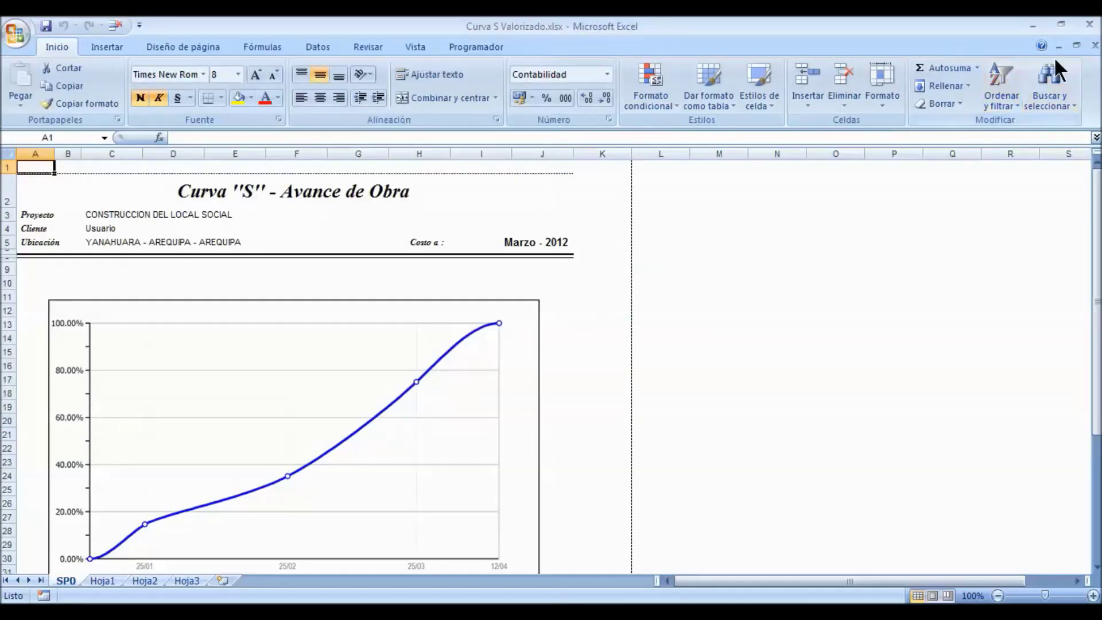
pyautogui.click(1090, 24)
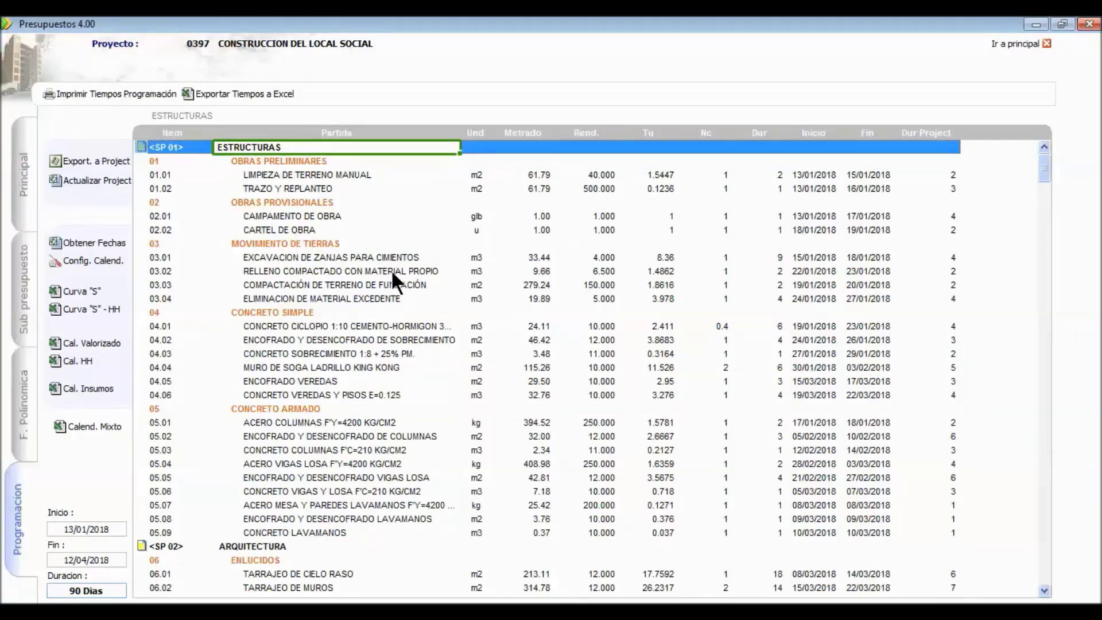
# Step: Generate the man-hours S curve (Curva "S" - HH), export it to Excel, and bring up the exported workbook
pyautogui.click(102, 309)
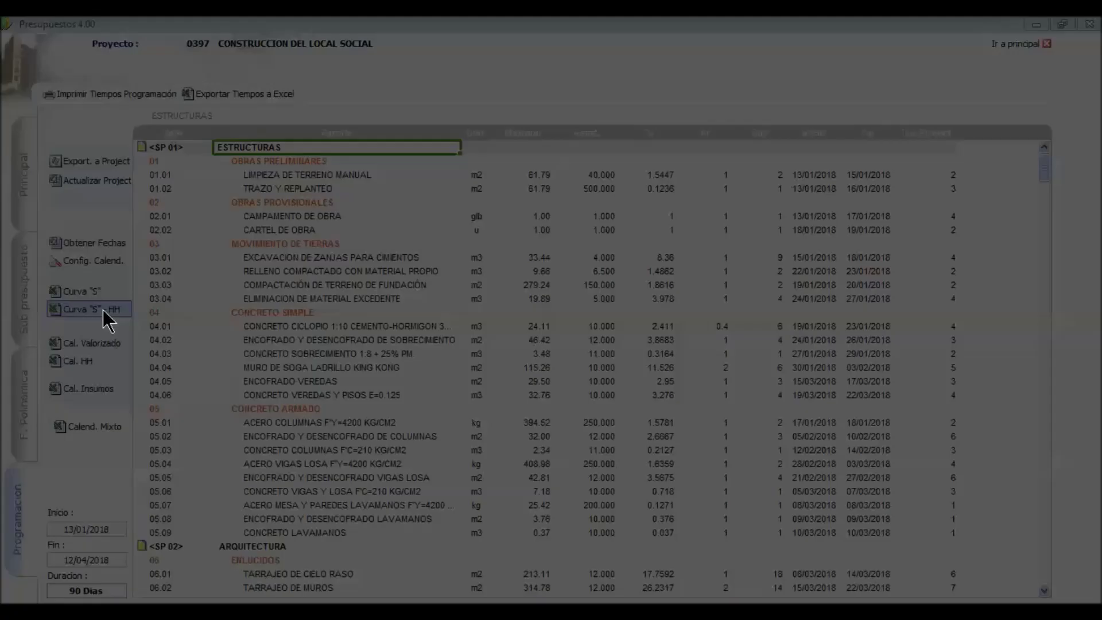
pyautogui.click(287, 93)
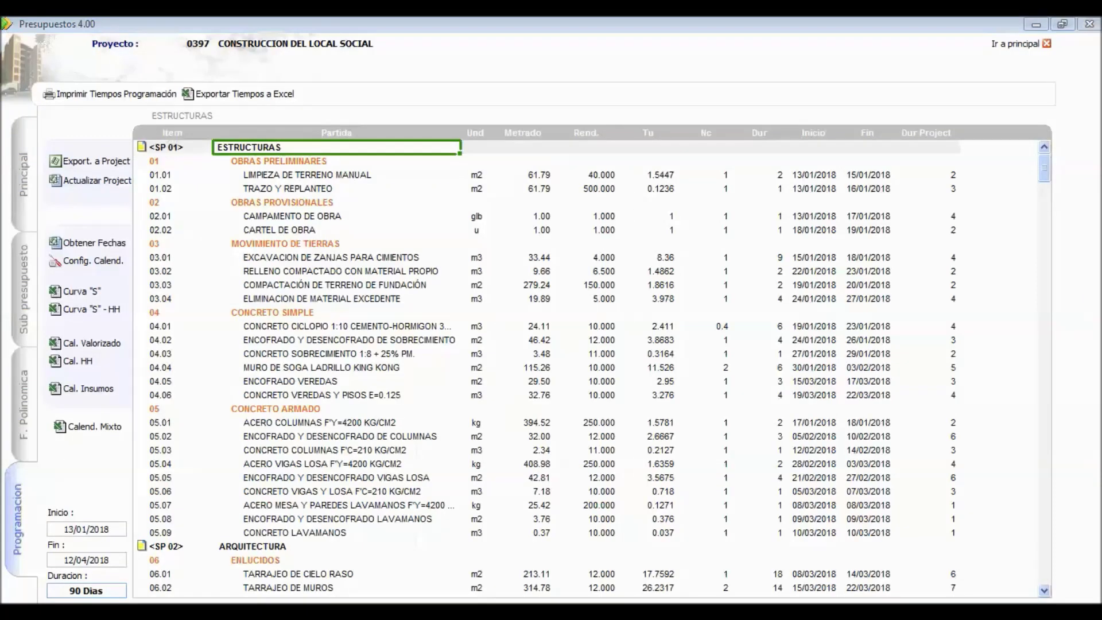
pyautogui.click(664, 612)
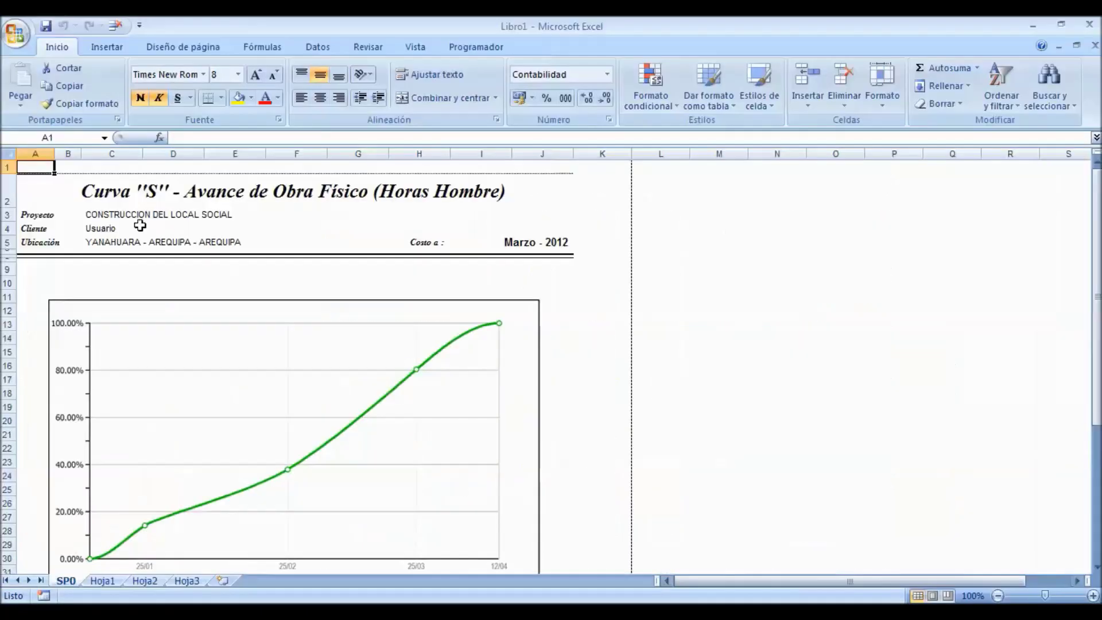
# Step: Save the man-hours curve workbook over Curva S por Horas Hombre.xlsx in the Programacion de Obra Actualizado folder and close it
pyautogui.click(46, 24)
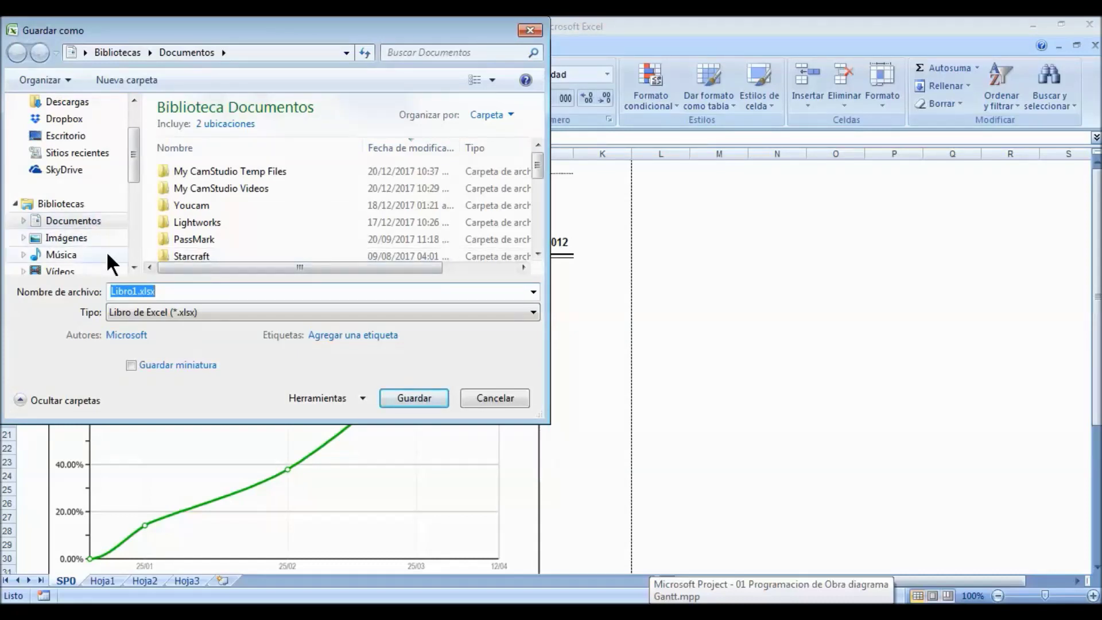
pyautogui.scroll(-3, 128, 239)
pyautogui.click(76, 239)
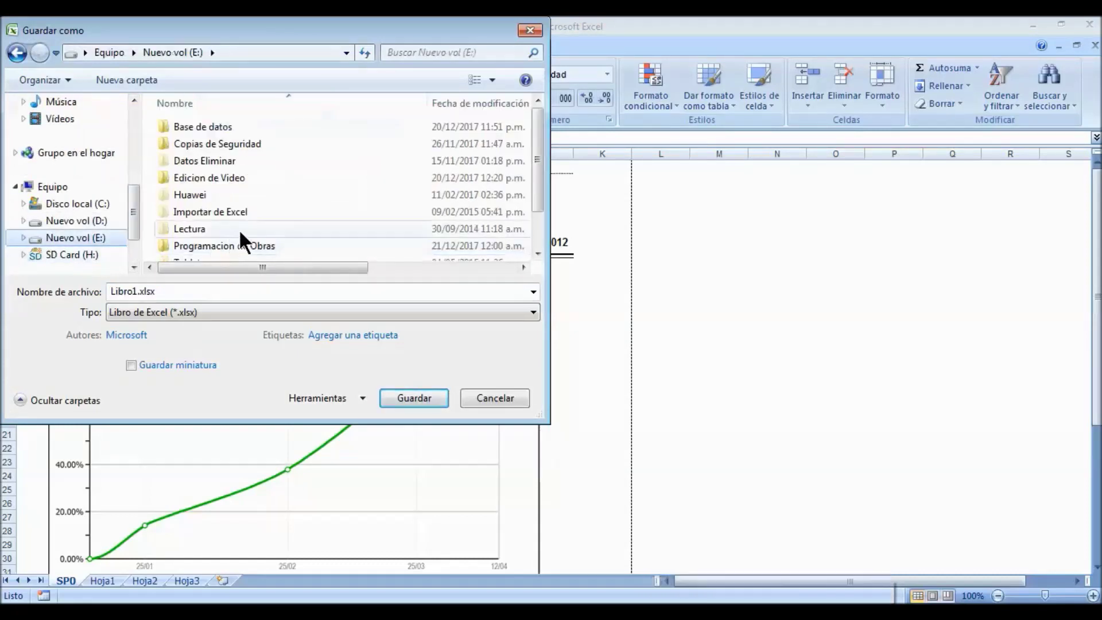
pyautogui.doubleClick(238, 246)
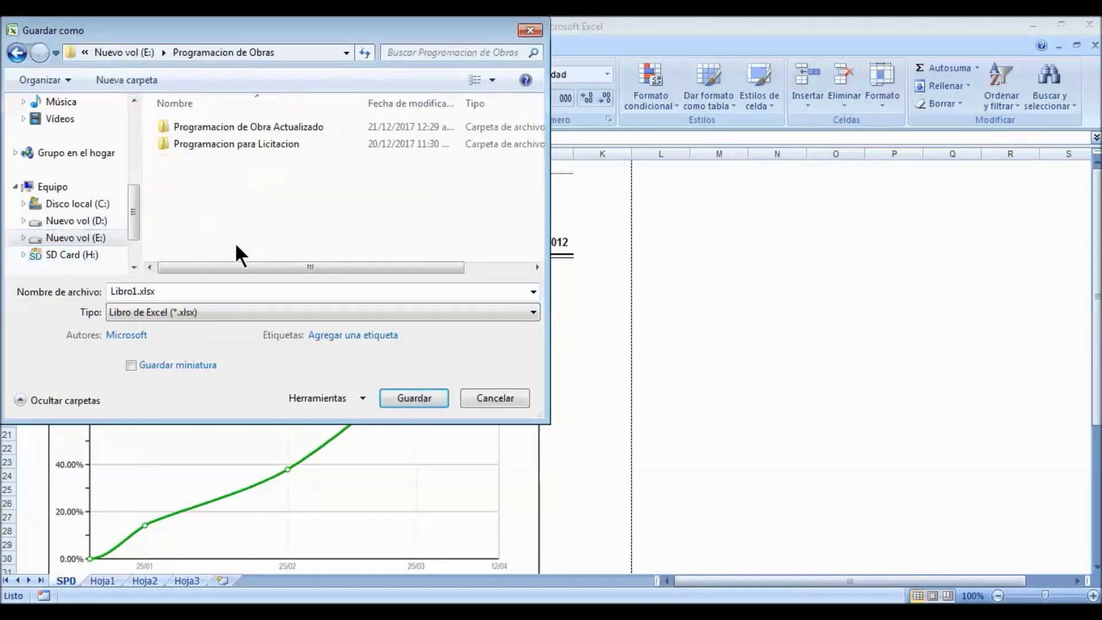
pyautogui.doubleClick(214, 128)
pyautogui.click(240, 161)
pyautogui.doubleClick(239, 160)
pyautogui.click(595, 326)
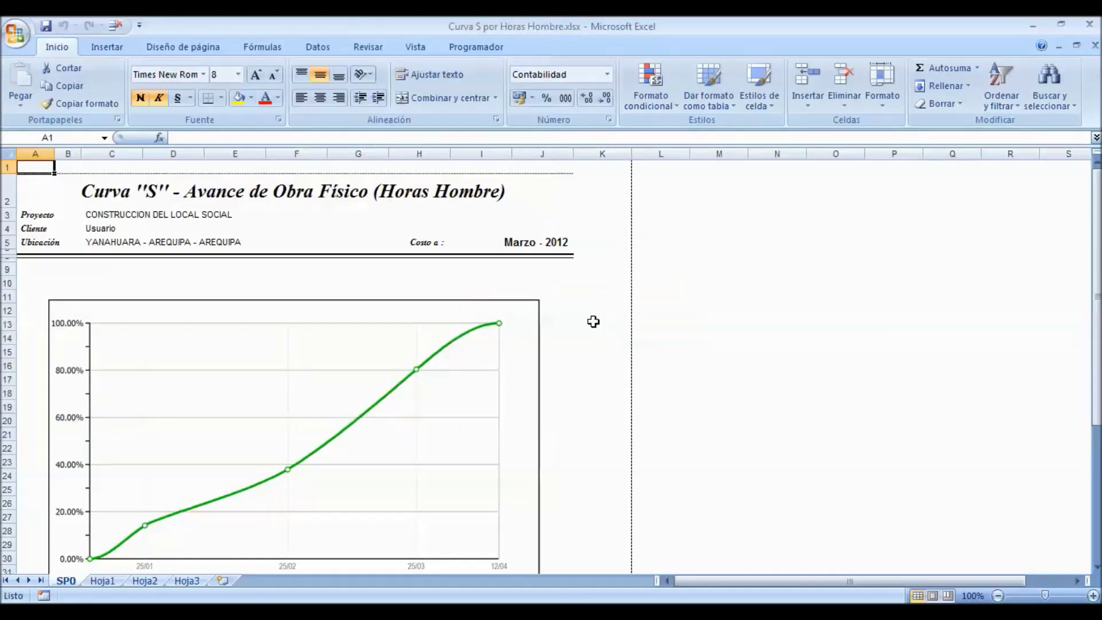
pyautogui.click(1090, 25)
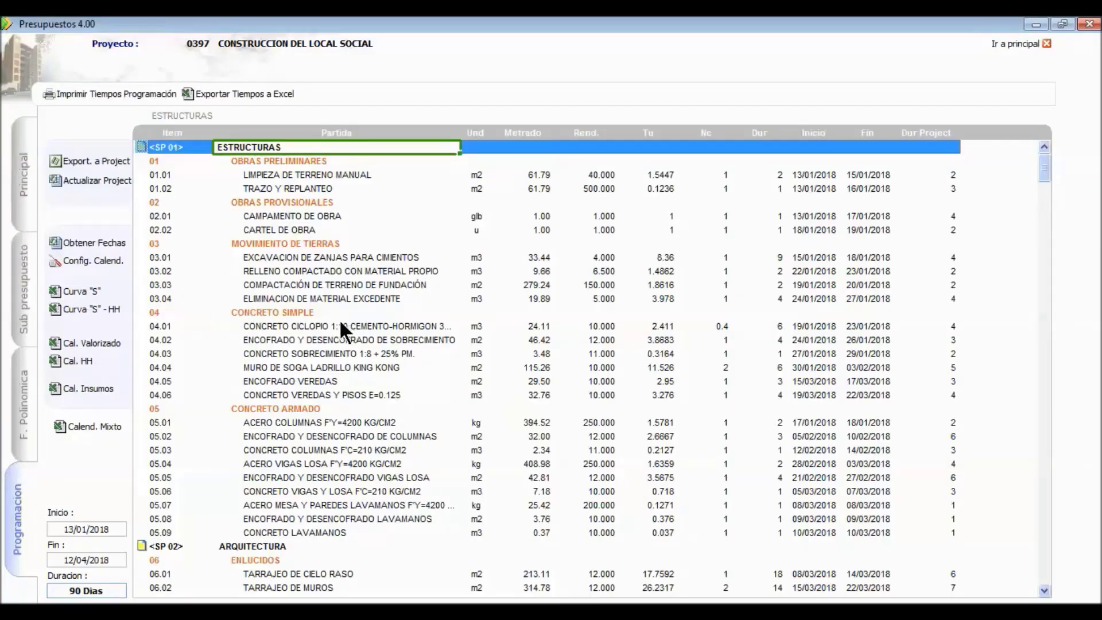
# Step: Export the Calendario Valorizado to Excel, save it as Calendario de Avance por Horas Hombre.xlsx in Programacion de Obra Actualizado, and close it
pyautogui.click(113, 342)
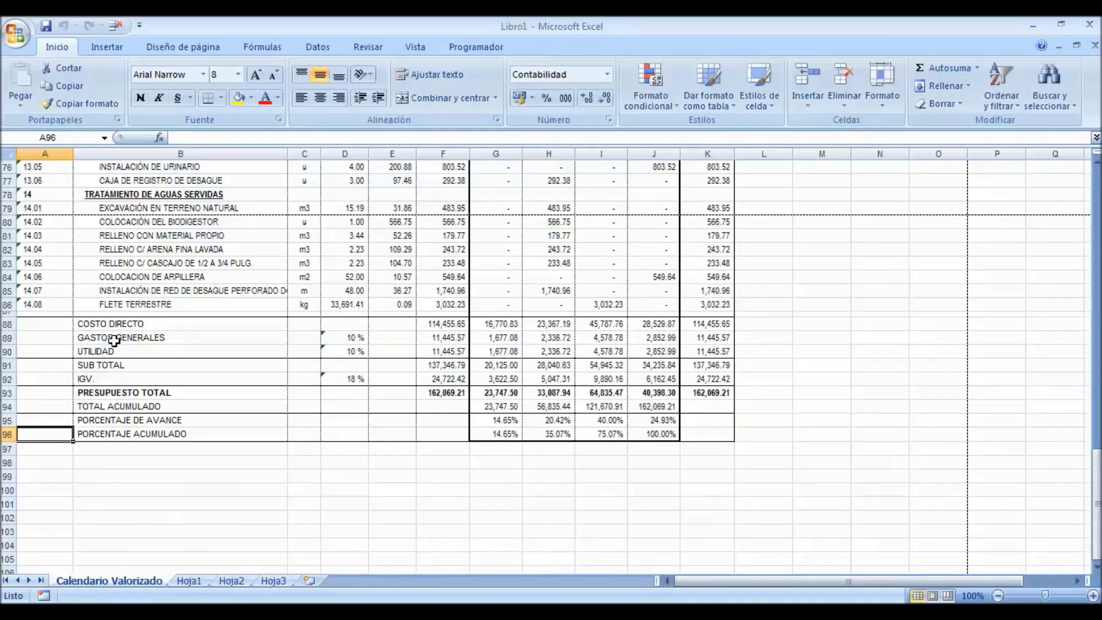
pyautogui.scroll(20, 114, 340)
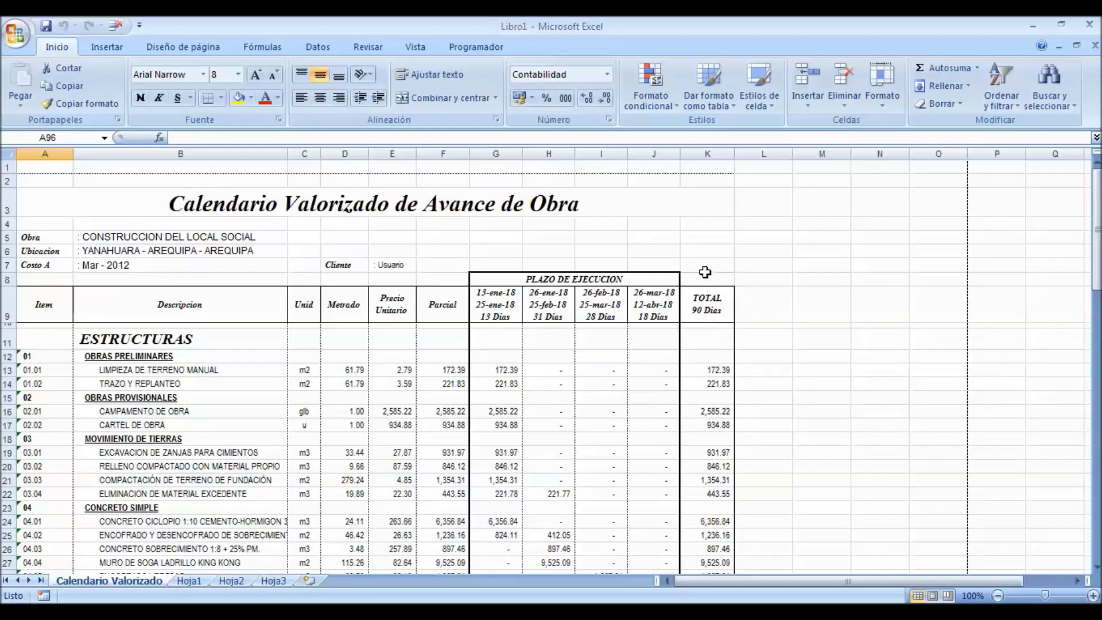
pyautogui.click(46, 26)
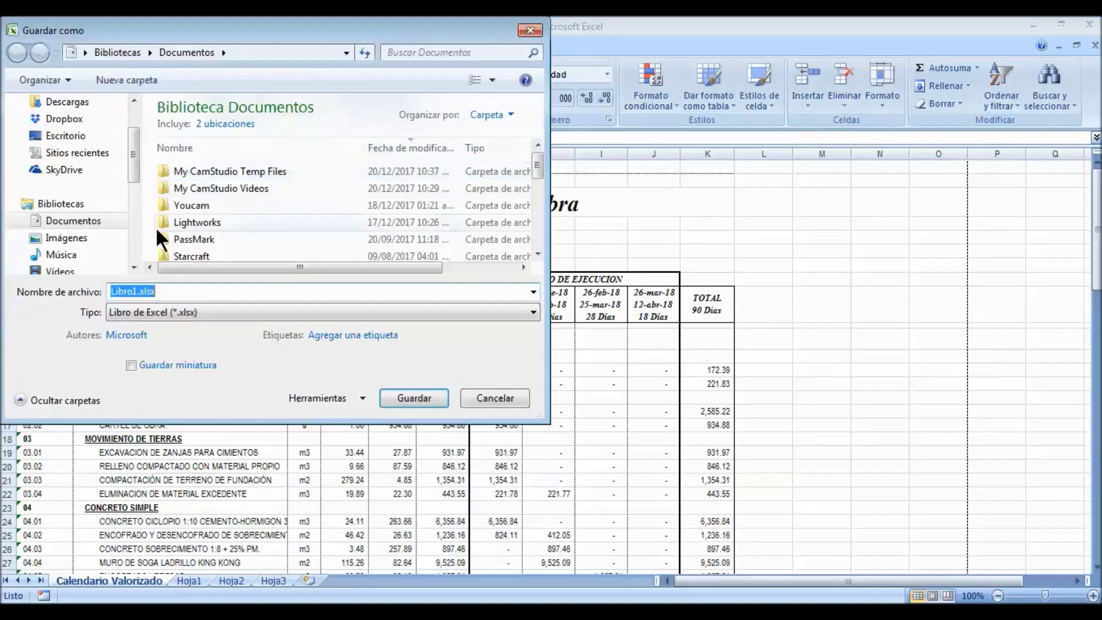
pyautogui.scroll(-3, 133, 243)
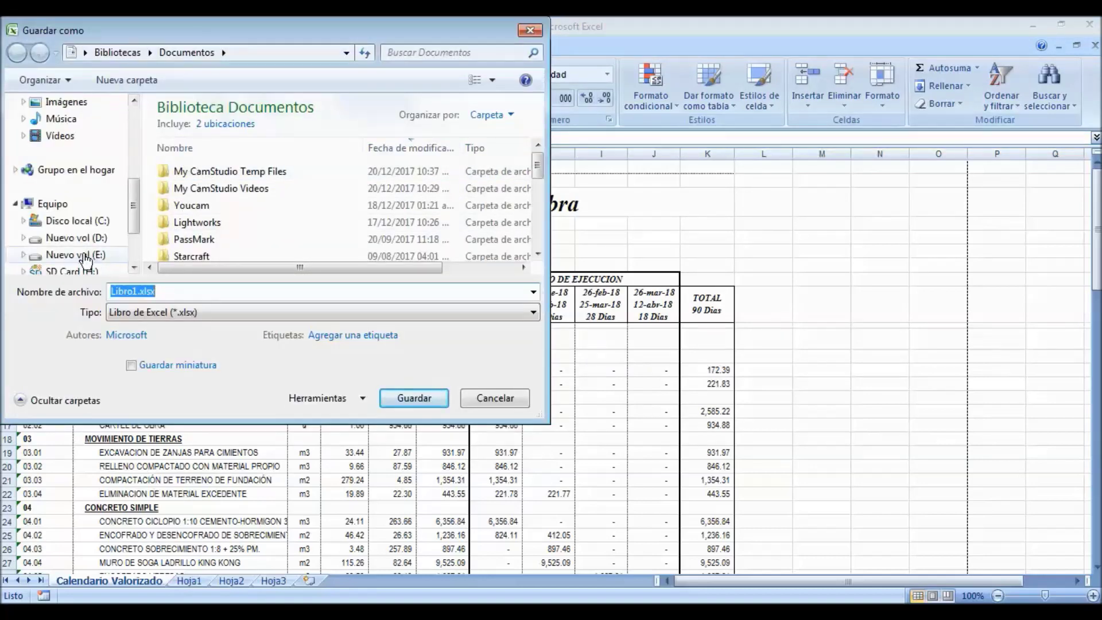
pyautogui.click(86, 238)
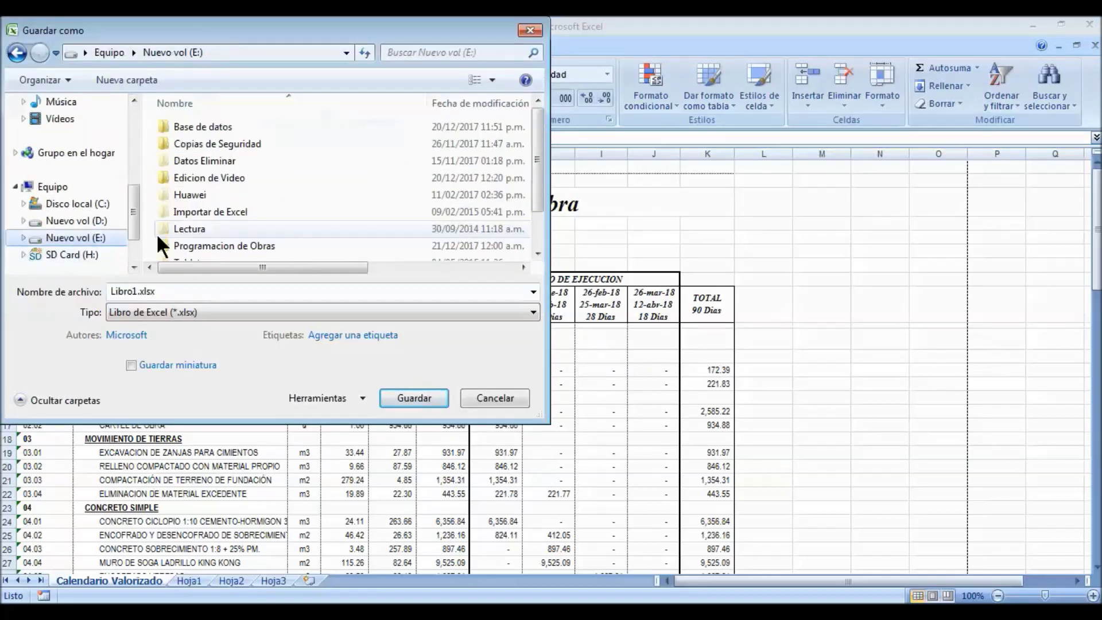
pyautogui.doubleClick(226, 243)
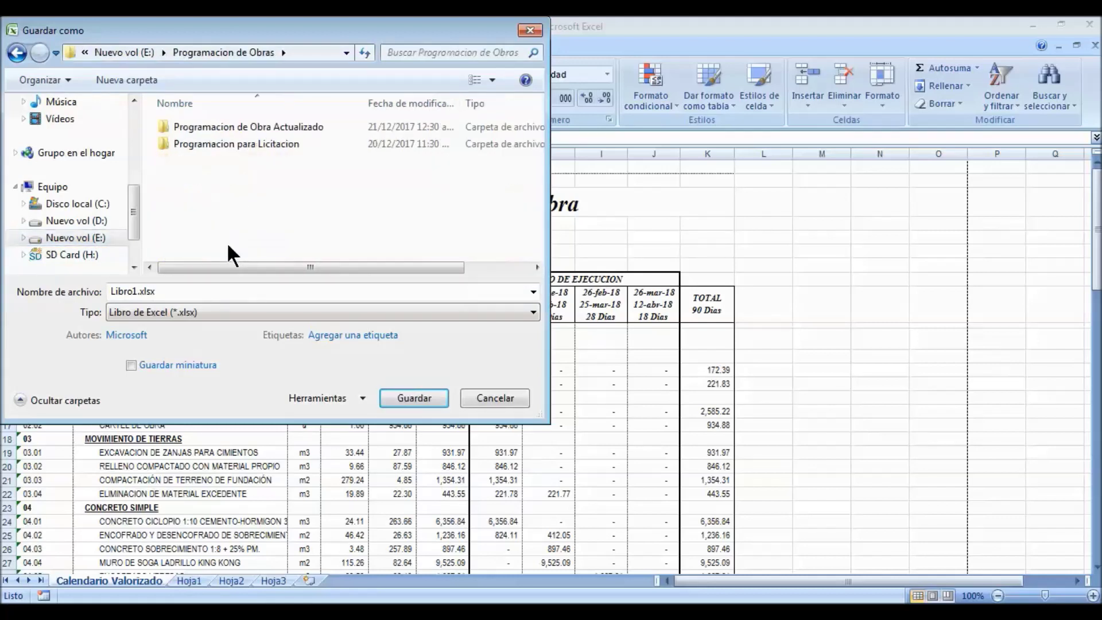
pyautogui.doubleClick(226, 125)
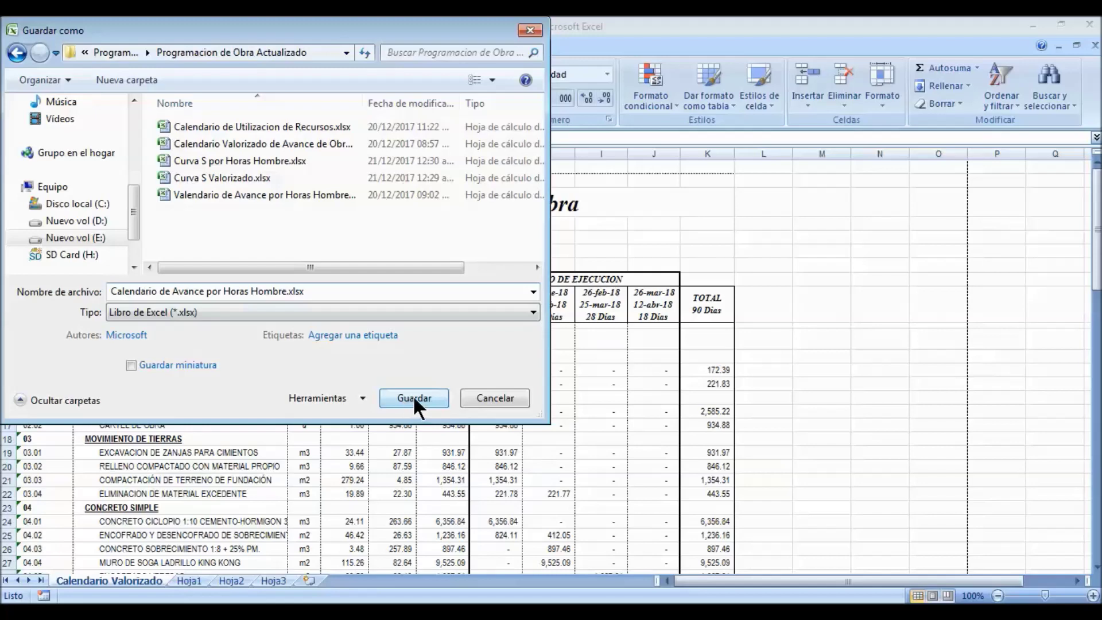
pyautogui.click(415, 399)
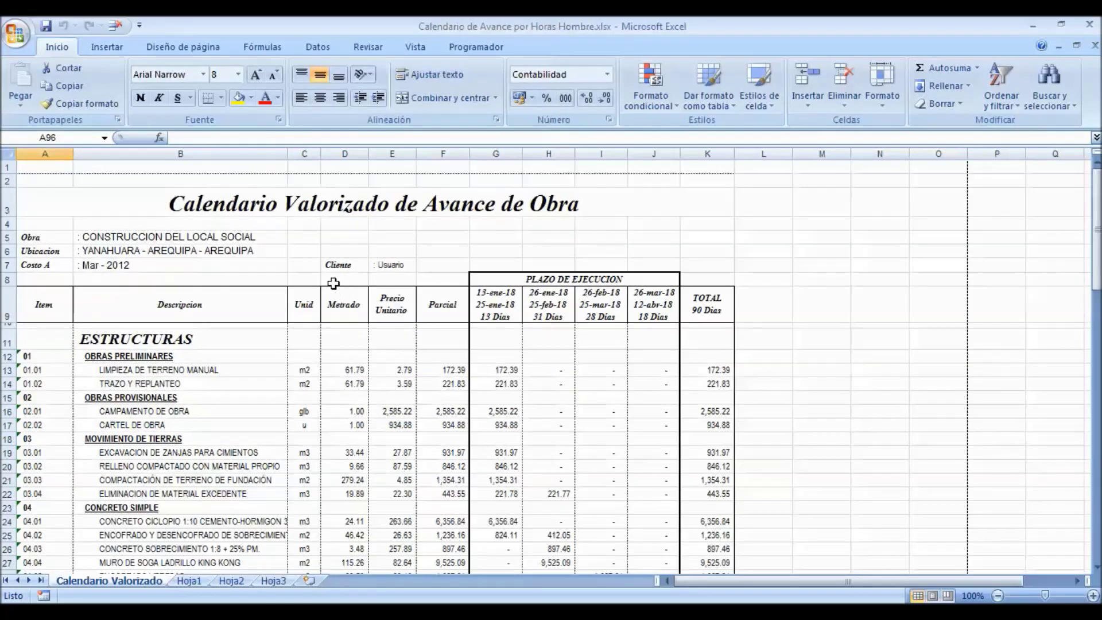
pyautogui.click(1089, 26)
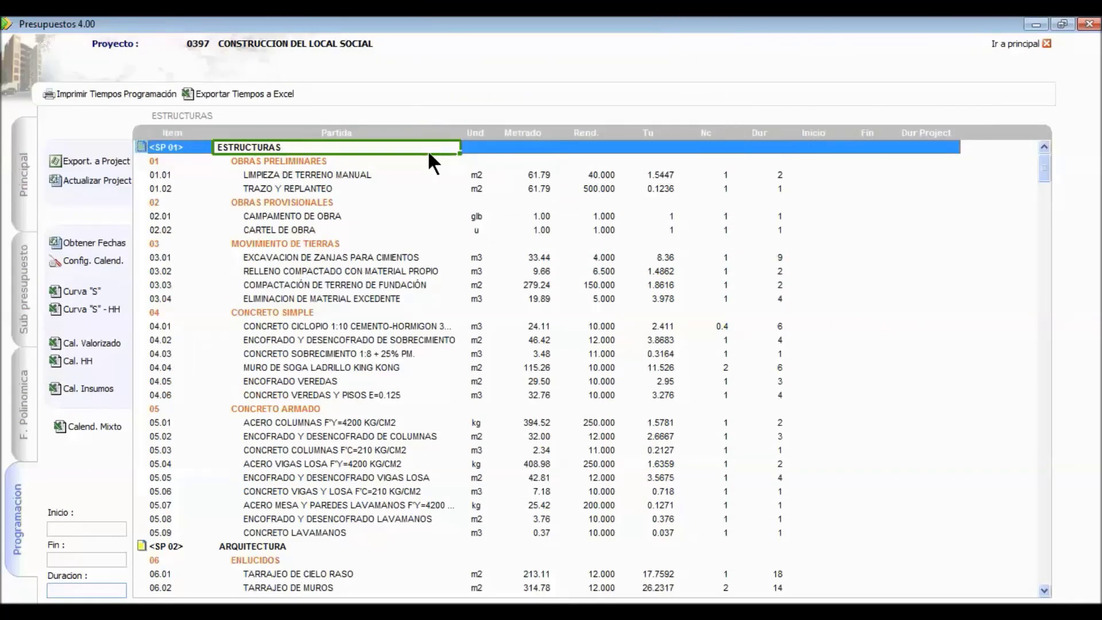
# Step: In Windows Explorer, duplicate the Programacion de Obra Actualizado folder inside E:\Programacion de Obras
pyautogui.press('super+e')
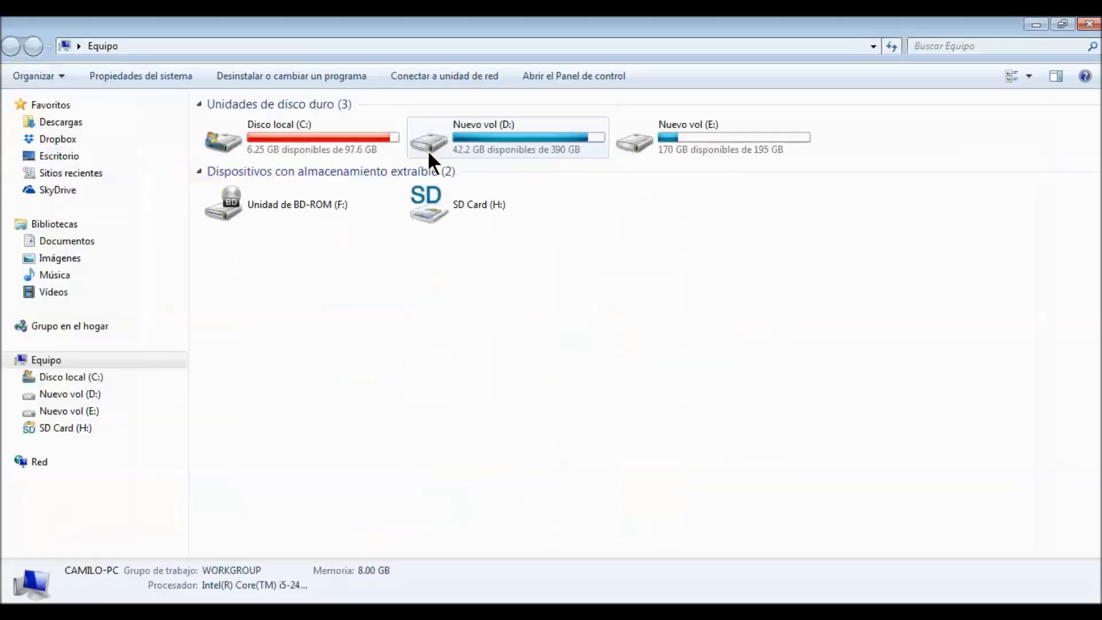
pyautogui.moveTo(696, 144)
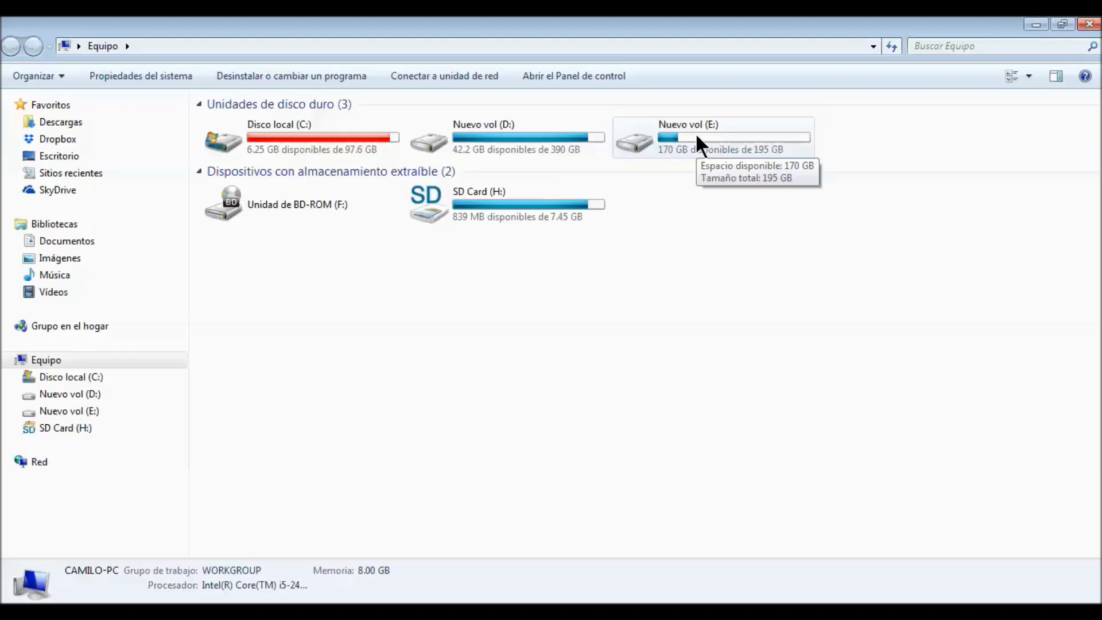
pyautogui.doubleClick(697, 137)
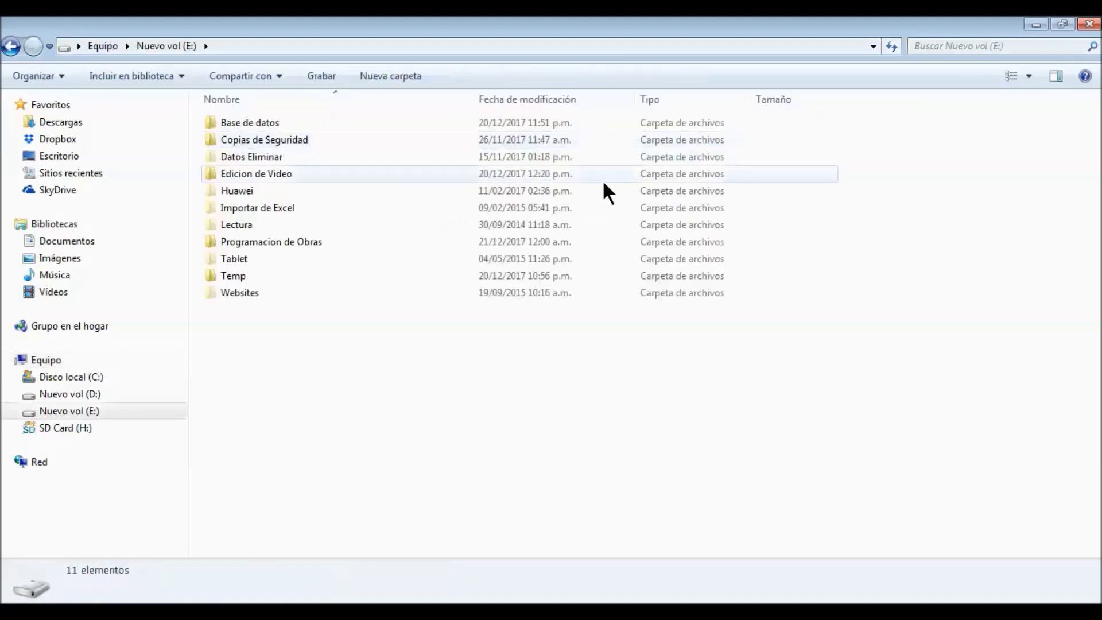
pyautogui.doubleClick(314, 246)
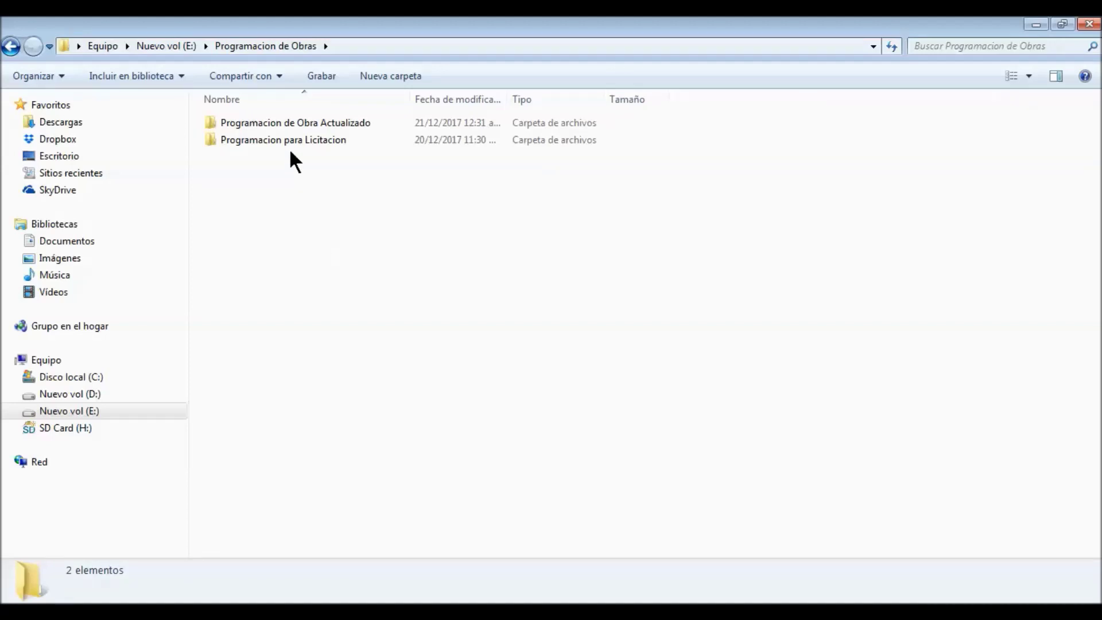
pyautogui.click(294, 122)
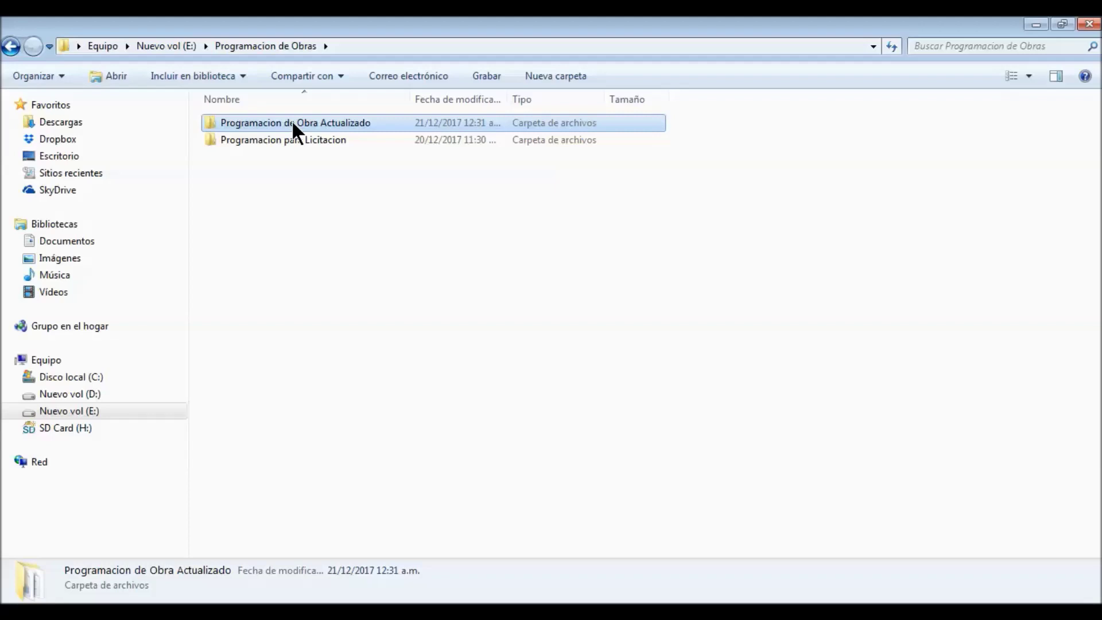
pyautogui.hotkey('ctrl', 'v')
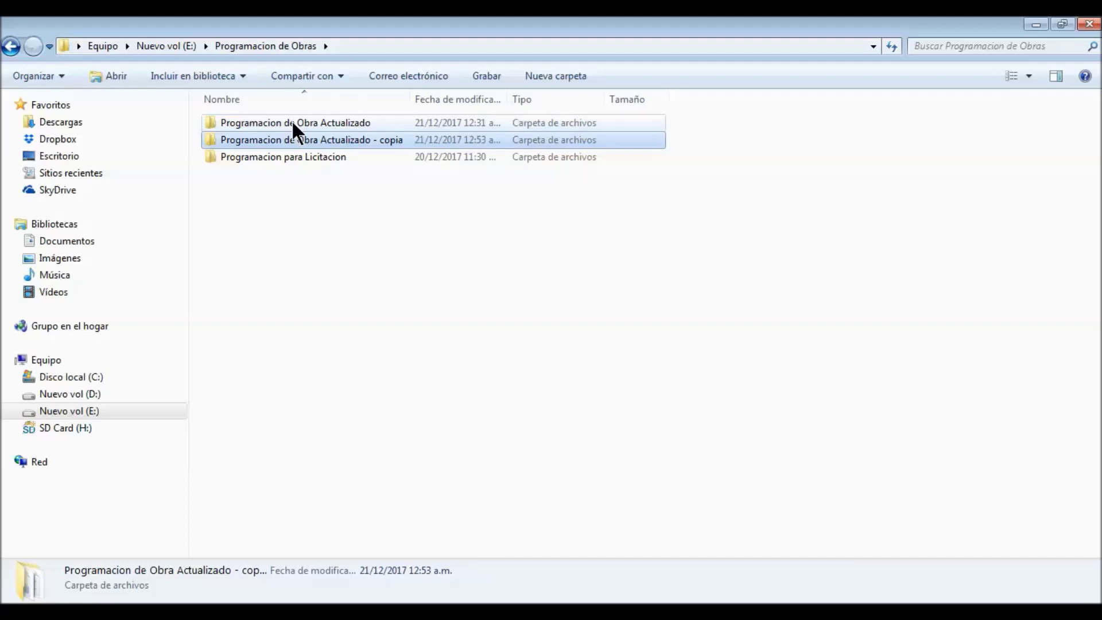
# Step: Rename the copied folder as Programacion de Obra Semanal
pyautogui.click(319, 141)
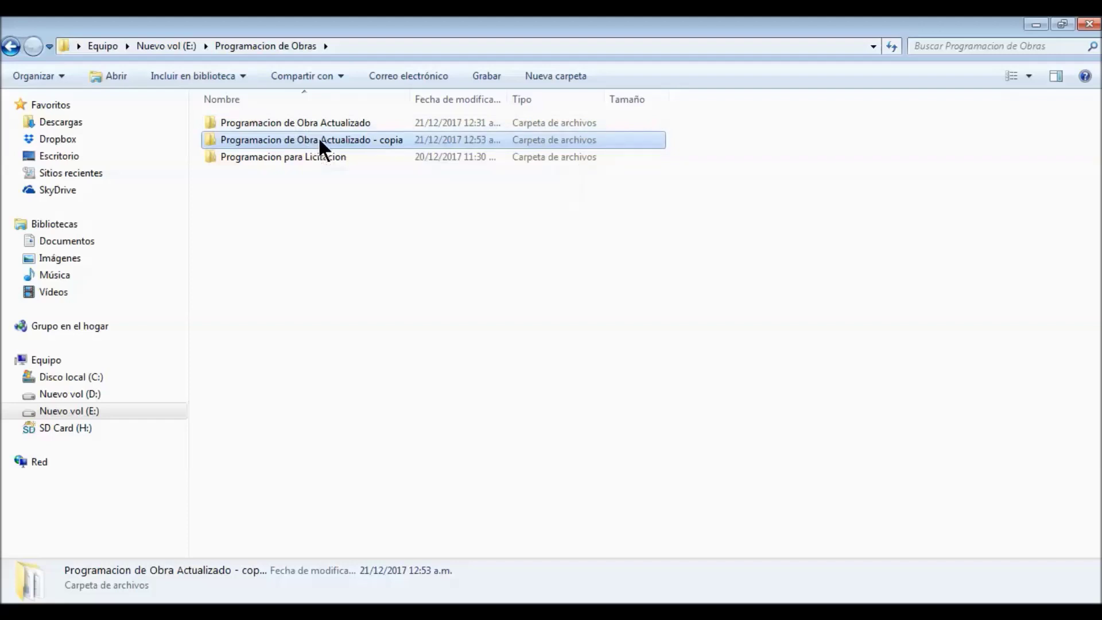
pyautogui.write('P')
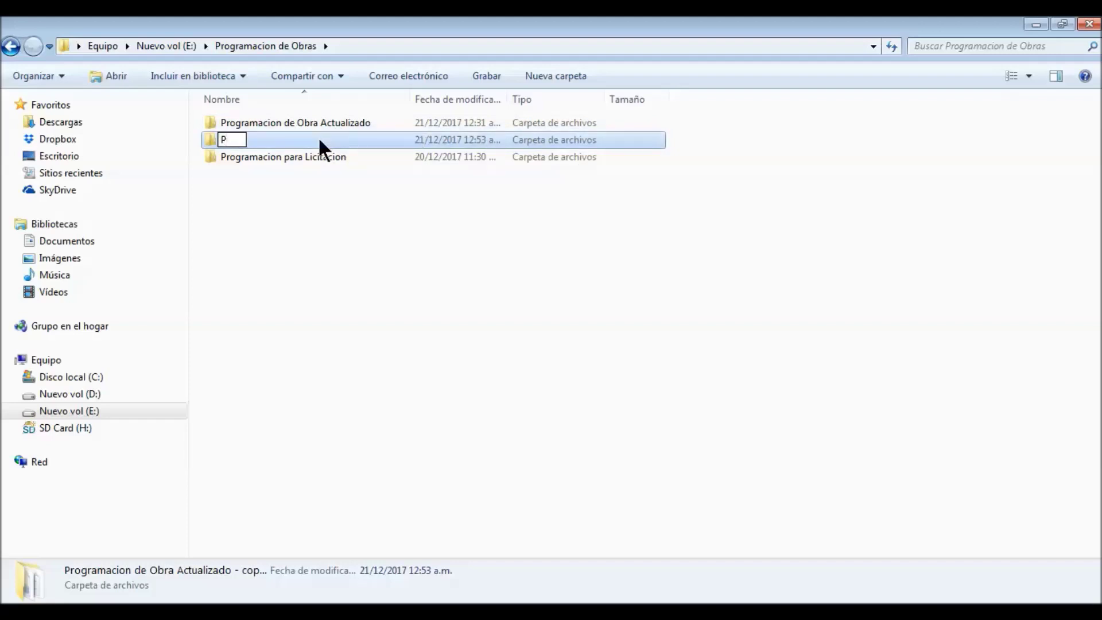
pyautogui.write('rogramacio')
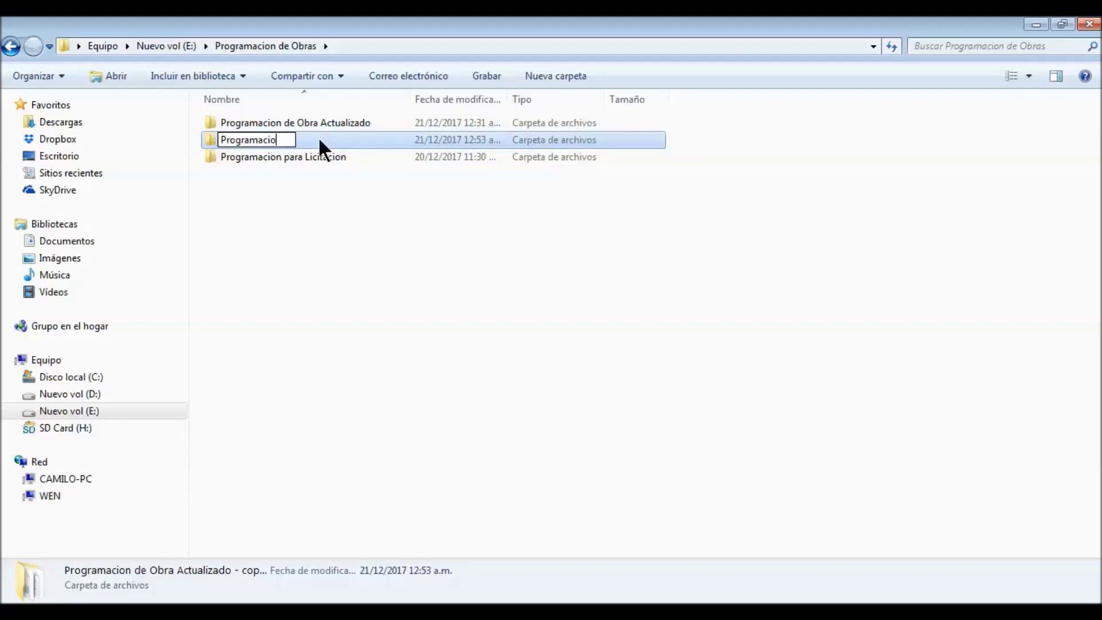
pyautogui.write('n de Obra Semanal')
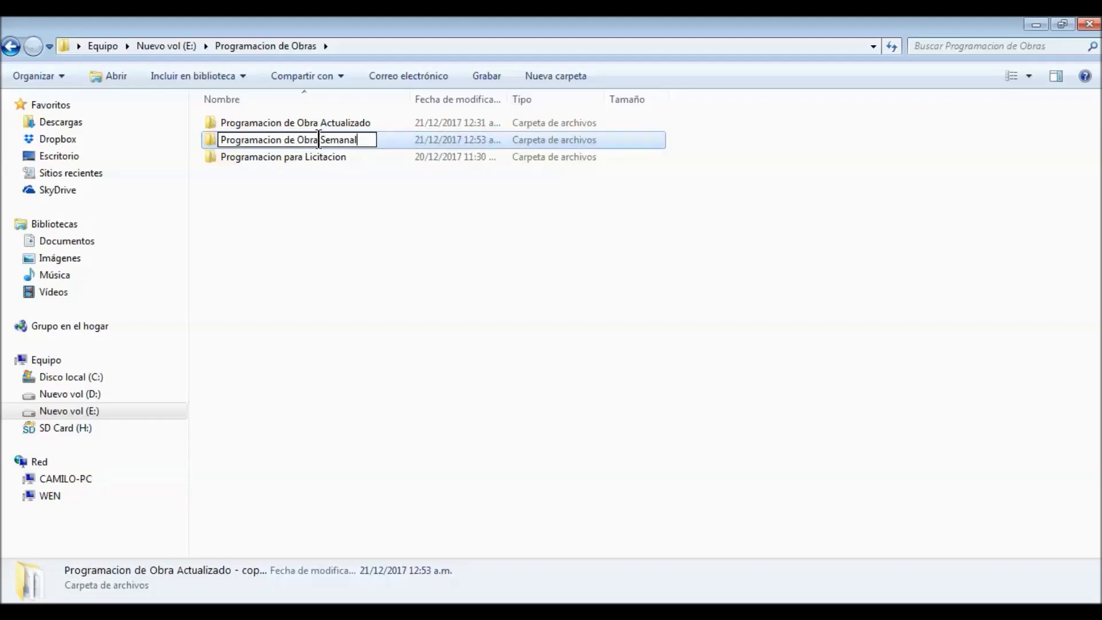
pyautogui.press('Return')
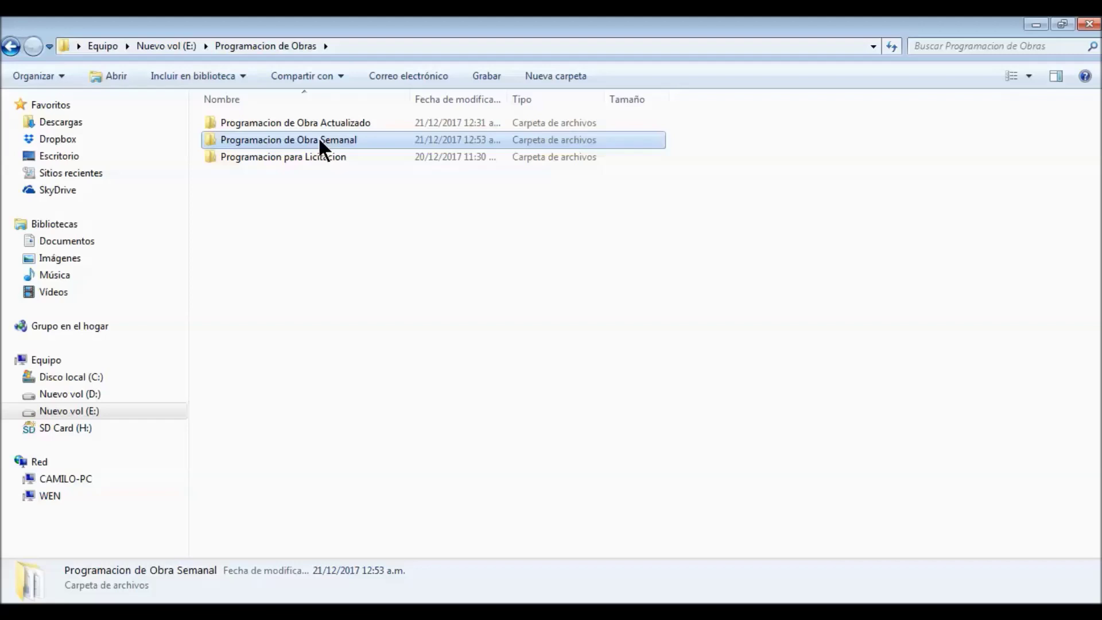
# Step: Open 01 Programacion de Obra diagrama Gantt.mpp from Programacion de Obra Semanal and load its schedule dates into Presupuestos with Obtener Fechas
pyautogui.doubleClick(319, 140)
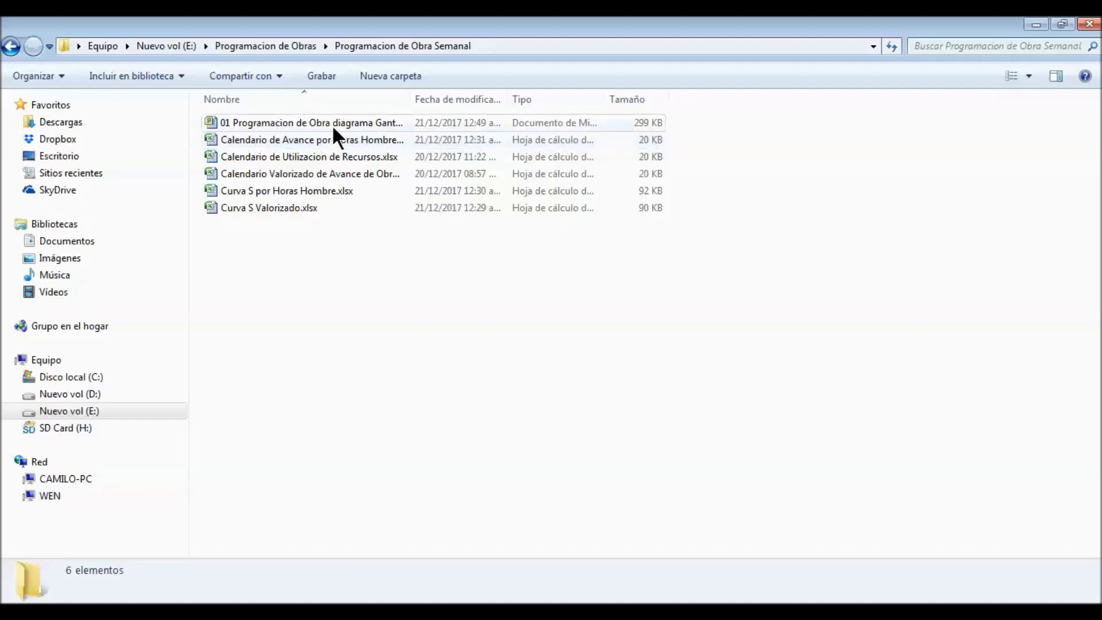
pyautogui.doubleClick(336, 123)
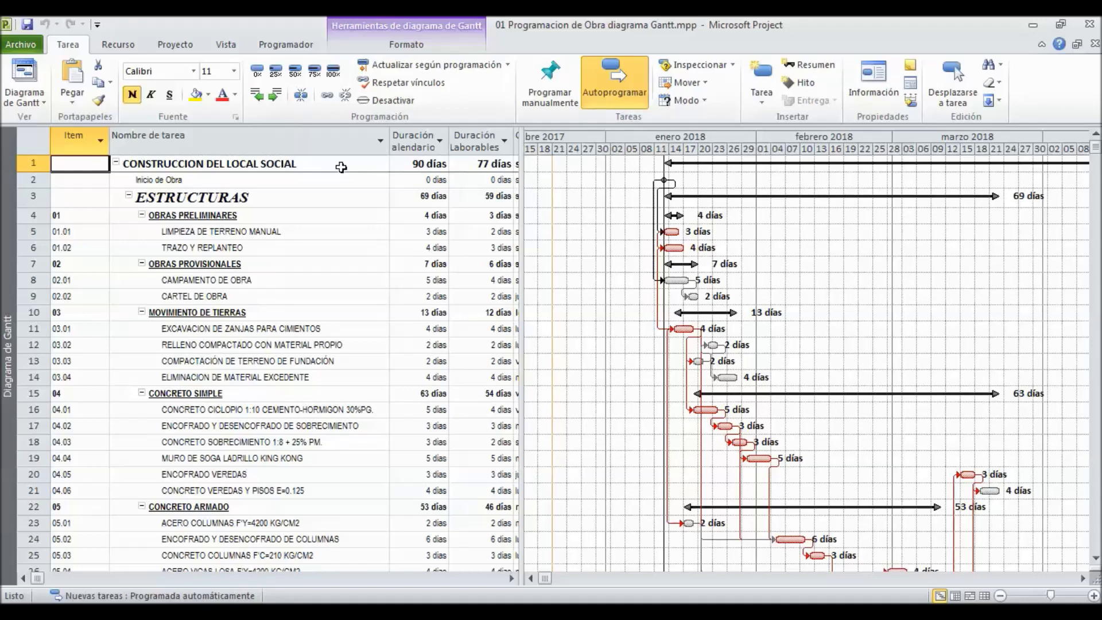
pyautogui.click(697, 612)
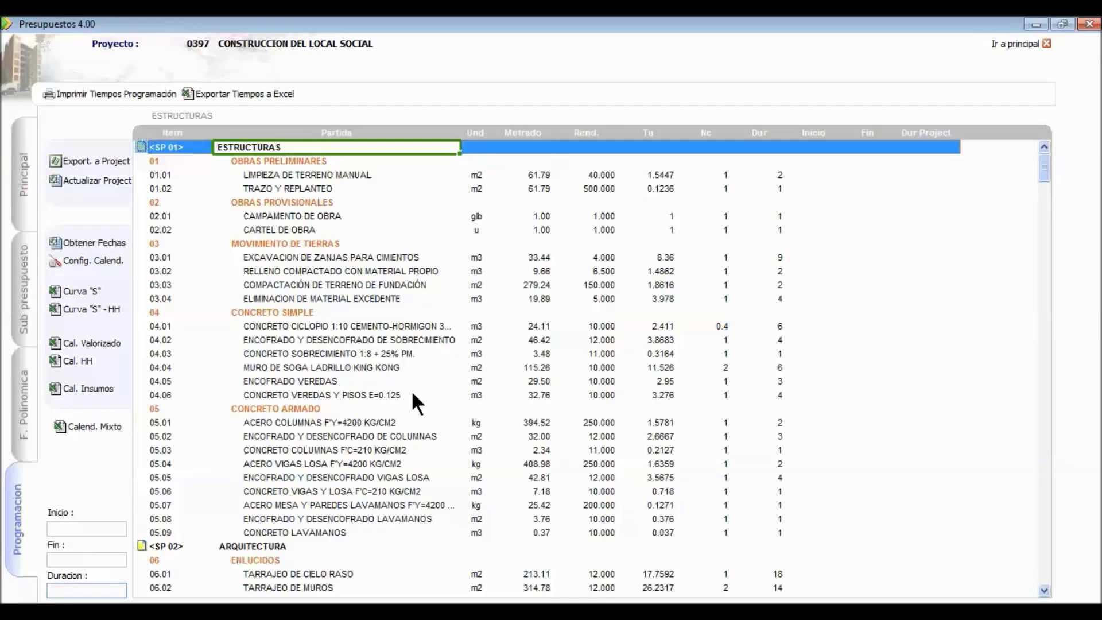
pyautogui.click(115, 240)
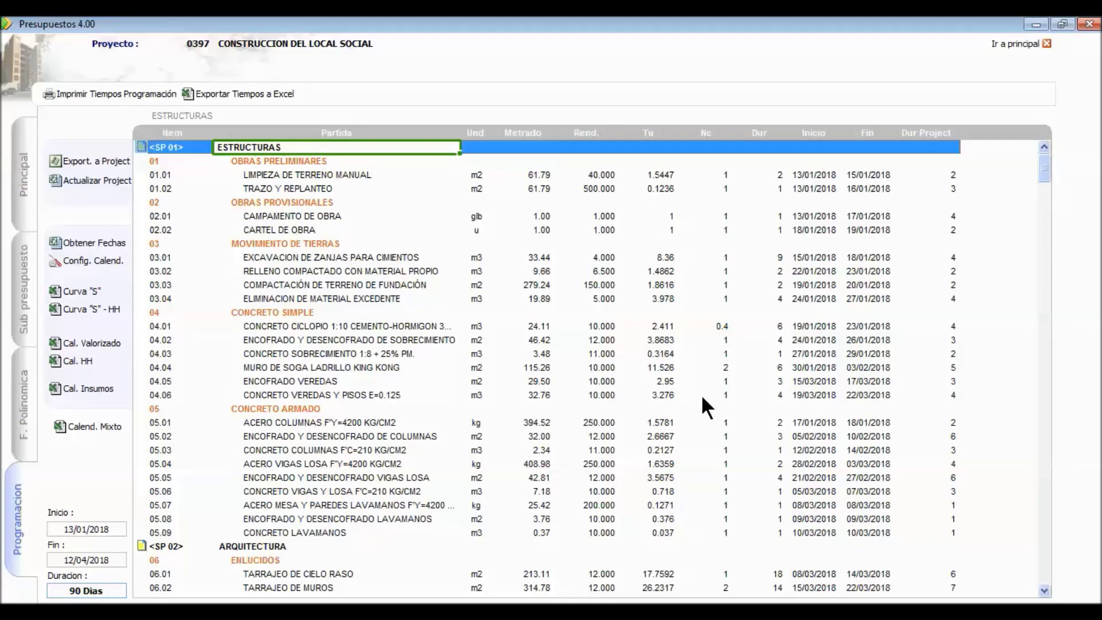
# Step: Set the calendar periods to Día de la semana, Jueves, and preview the resulting Curva "S" before closing it
pyautogui.click(93, 261)
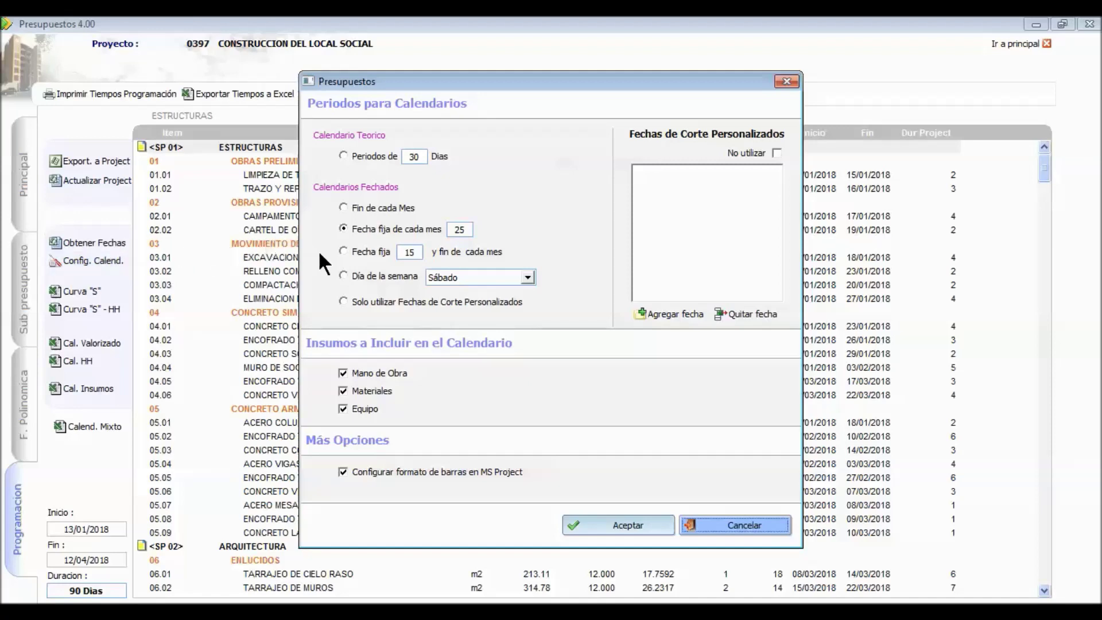
pyautogui.click(346, 274)
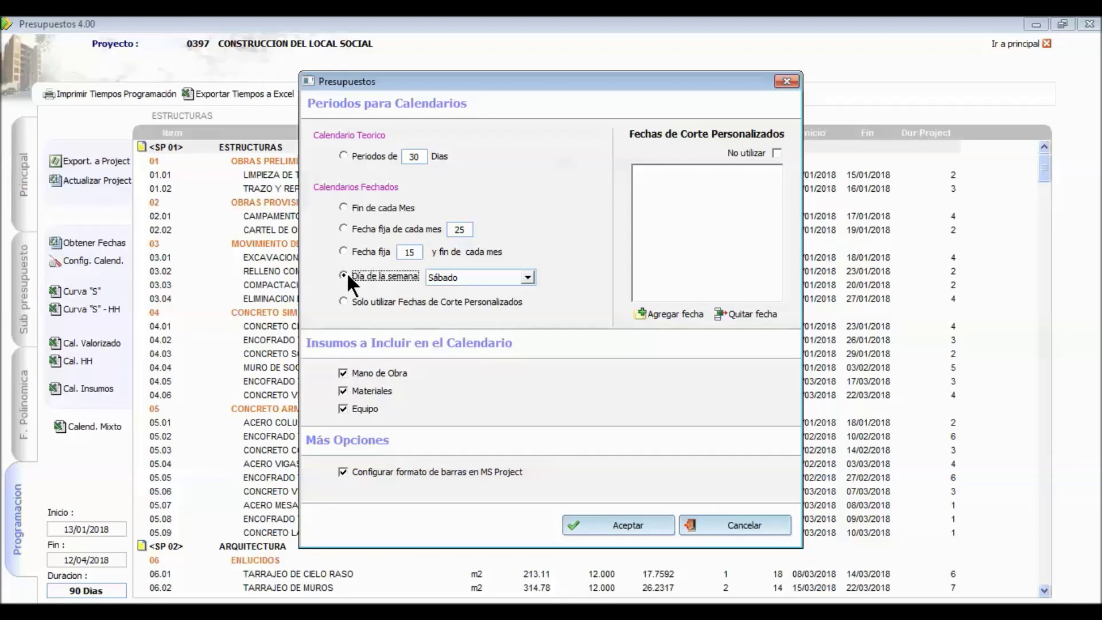
pyautogui.click(527, 278)
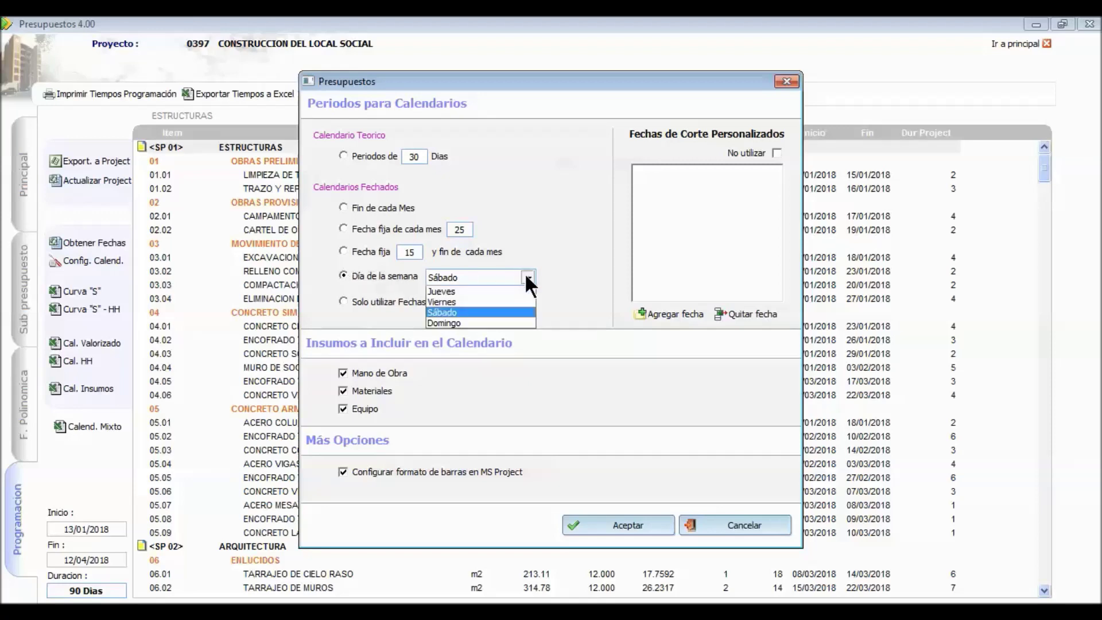
pyautogui.click(447, 324)
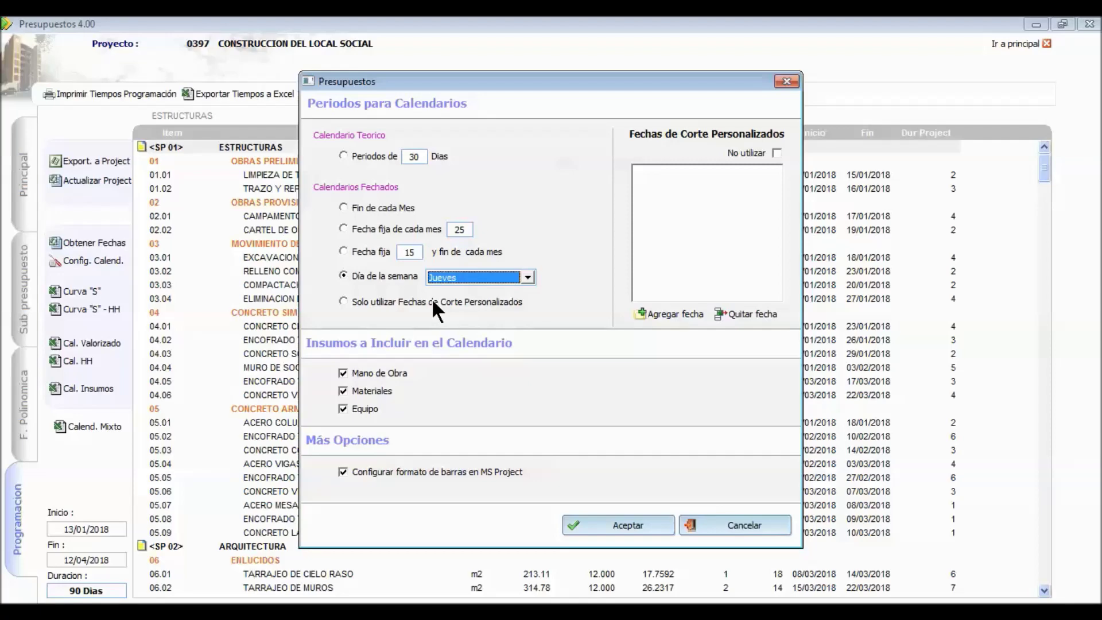
pyautogui.click(625, 520)
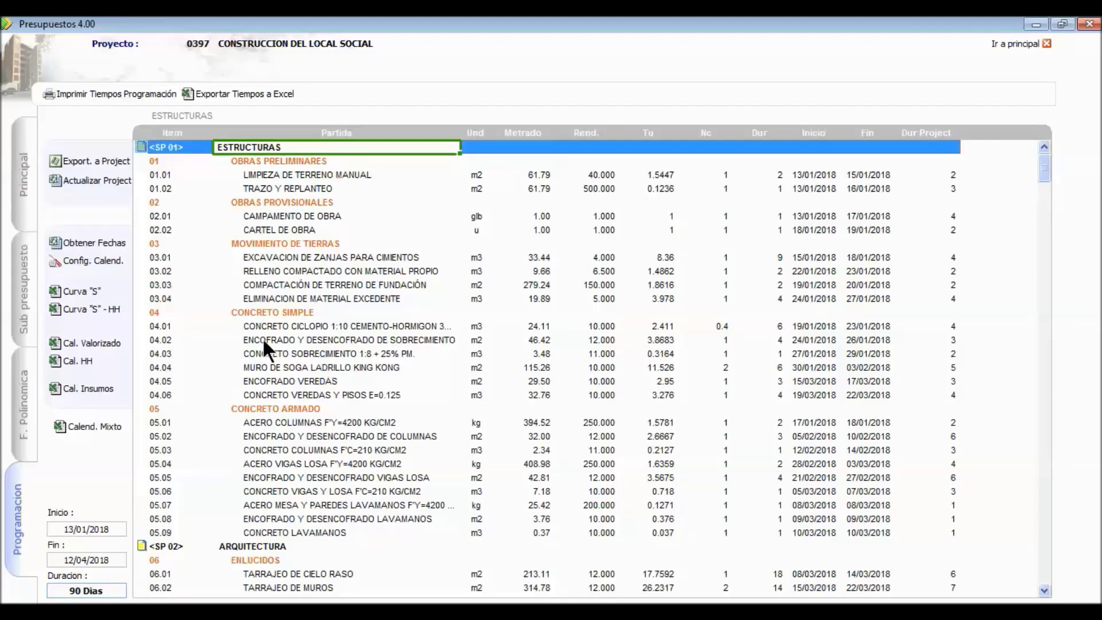
pyautogui.click(89, 289)
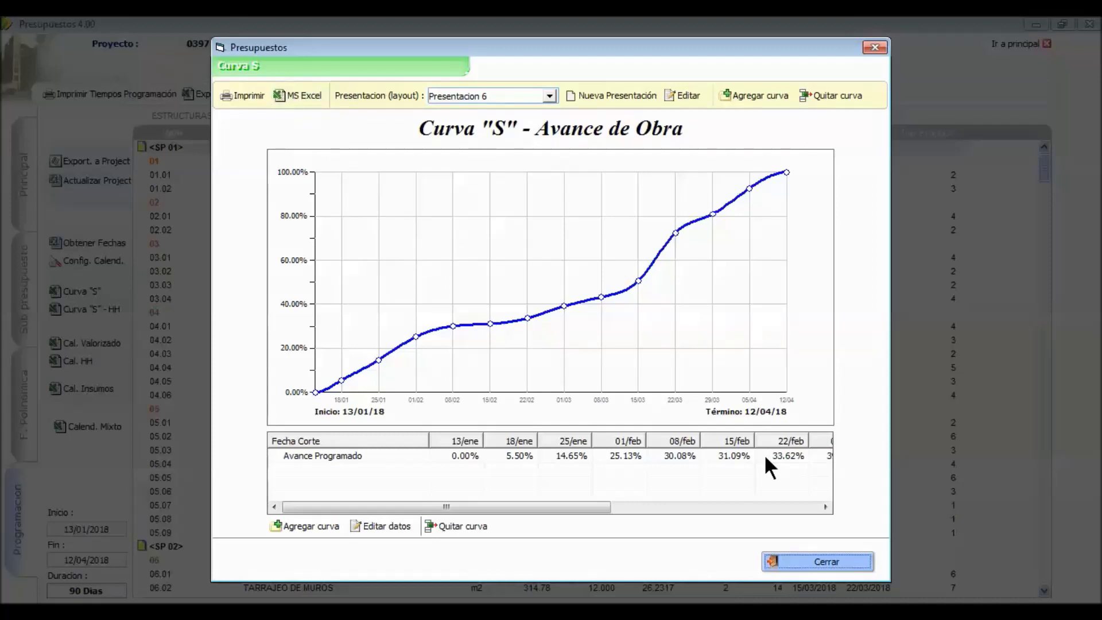
pyautogui.click(814, 566)
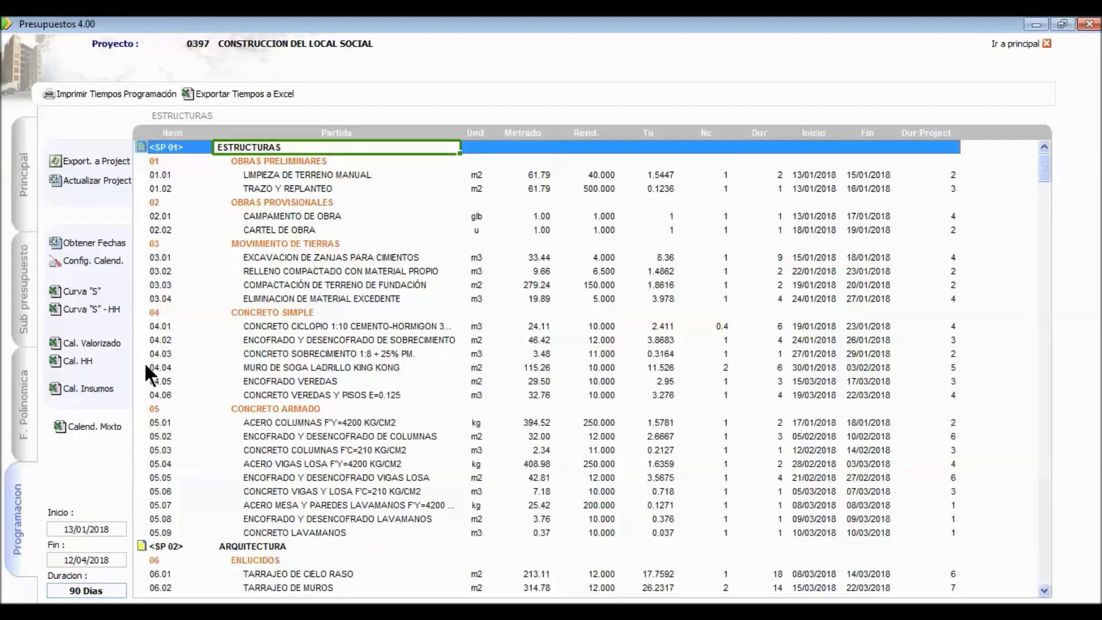
# Step: Export the weekly Calendario Valorizado to Excel, review its weekly period columns and totals, and save the workbook
pyautogui.click(97, 343)
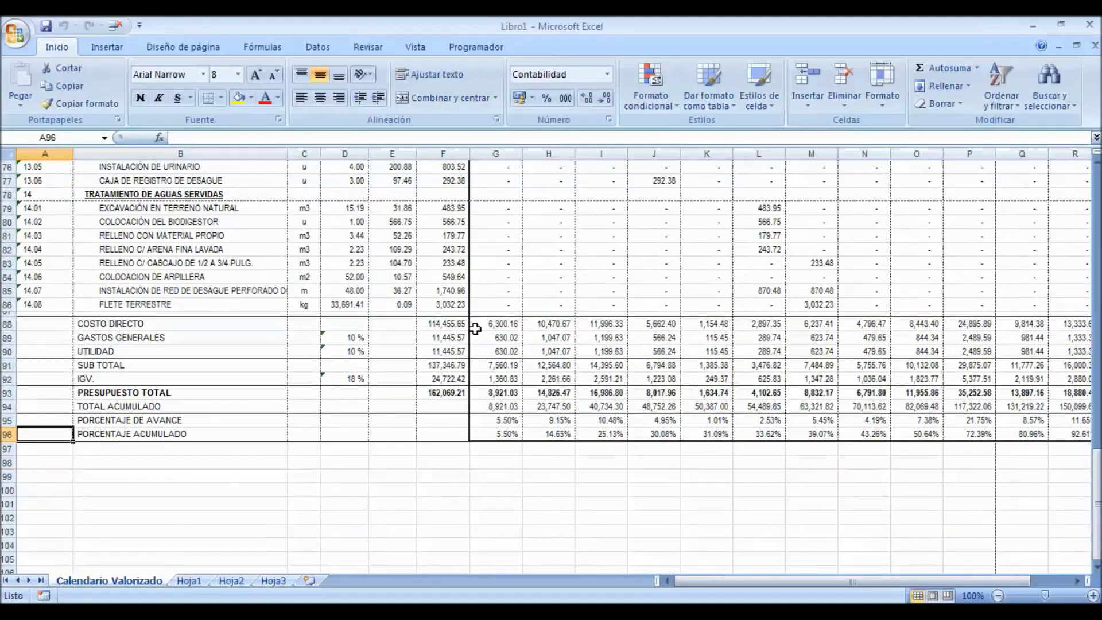
pyautogui.moveTo(671, 592); pyautogui.dragTo(770, 594)
pyautogui.scroll(20, 624, 288)
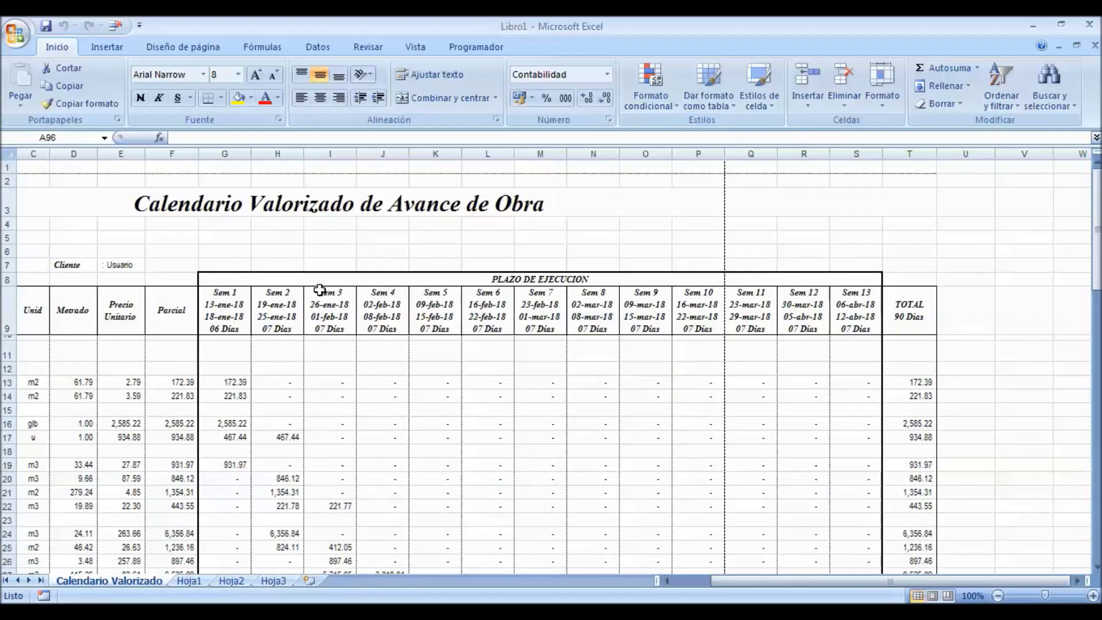
pyautogui.click(269, 303)
pyautogui.press('Home')
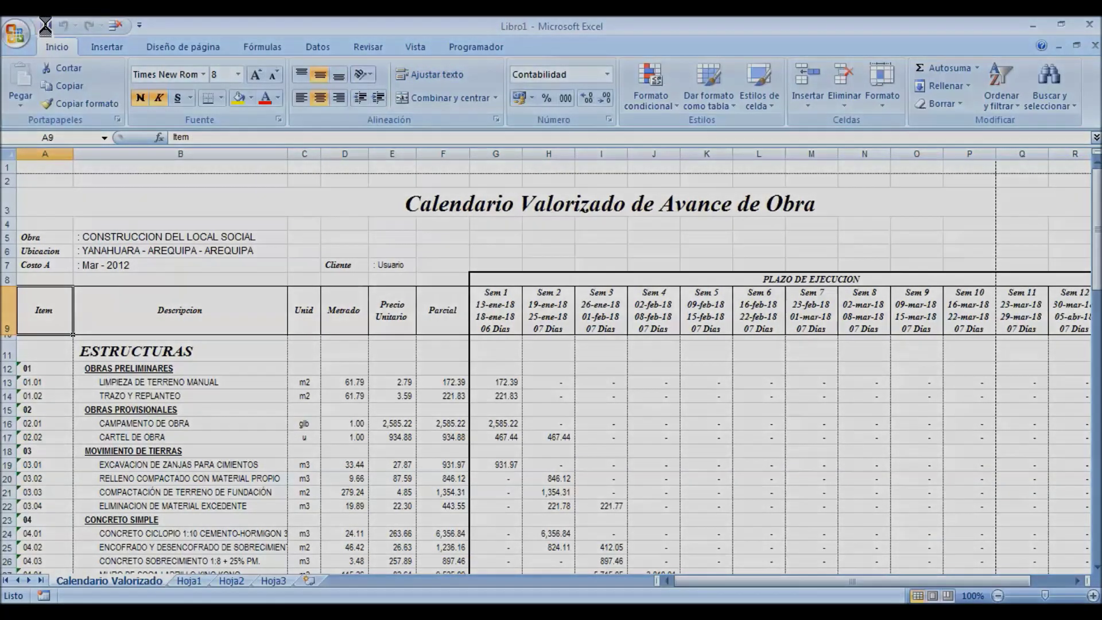
pyautogui.click(45, 26)
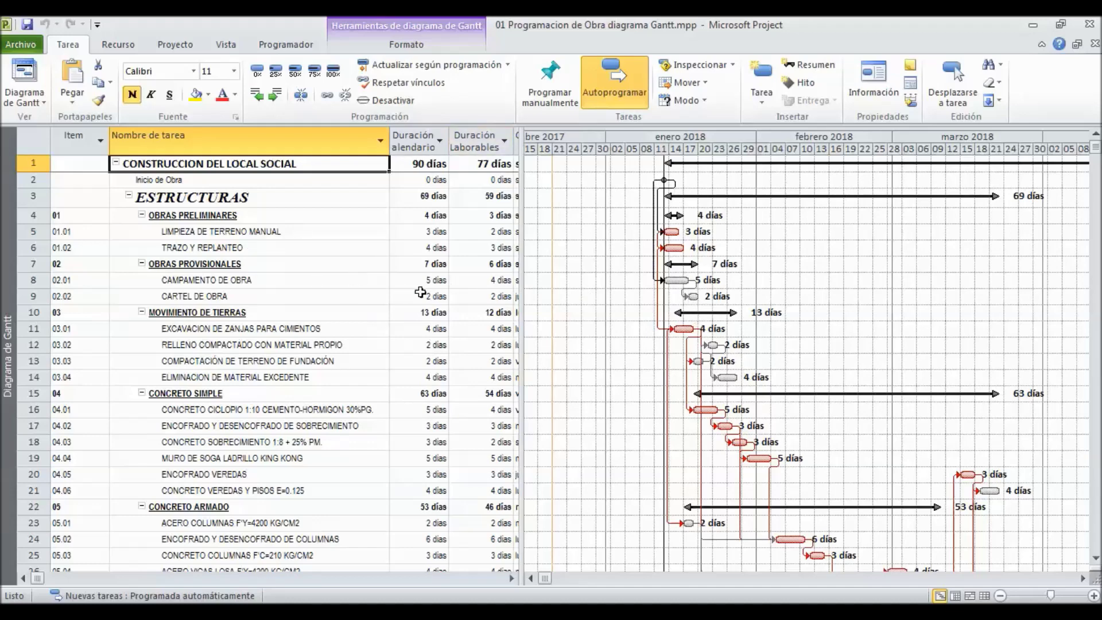
# Step: In Microsoft Project, set CARTEL DE OBRA's Duración Laborables to 10 días and split the task, moving its second part to late March 2018
pyautogui.click(492, 297)
pyautogui.write('10')
pyautogui.press('Return')
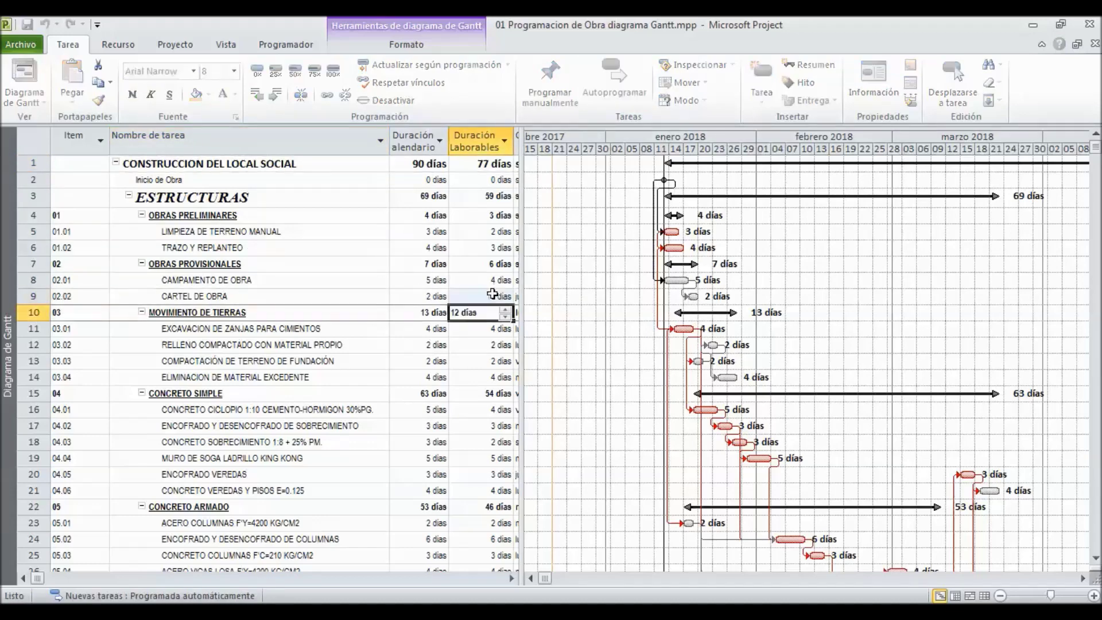
pyautogui.click(300, 95)
pyautogui.click(714, 296)
pyautogui.moveTo(737, 296); pyautogui.dragTo(999, 296)
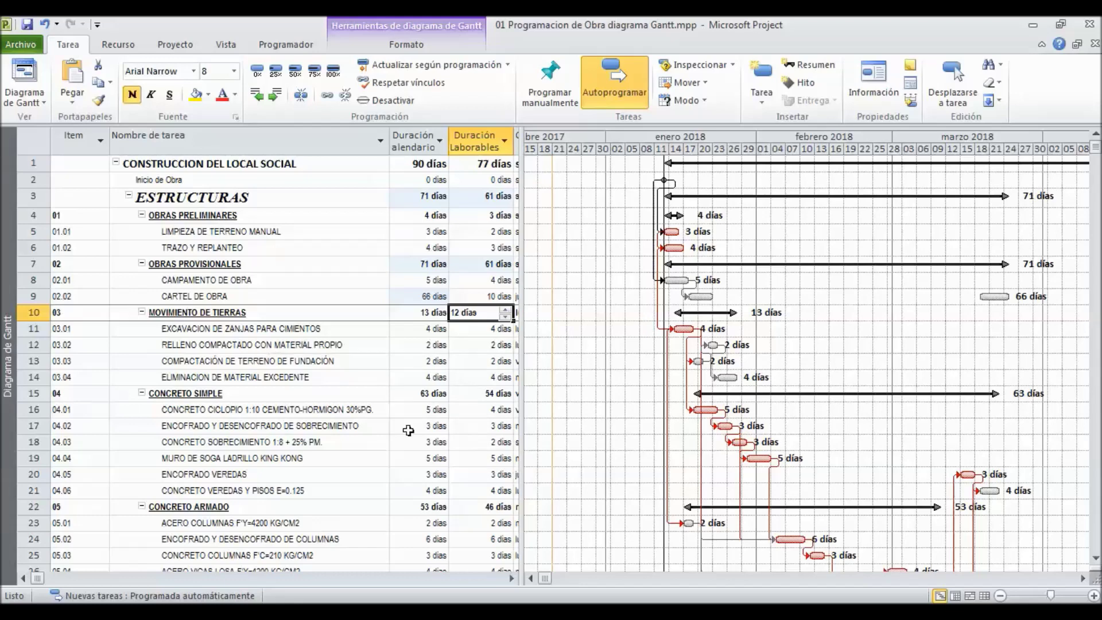
# Step: Return to Presupuestos, accept the Jueves weekday calendar periods, and generate the Calendario Valorizado for the split schedule
pyautogui.click(634, 612)
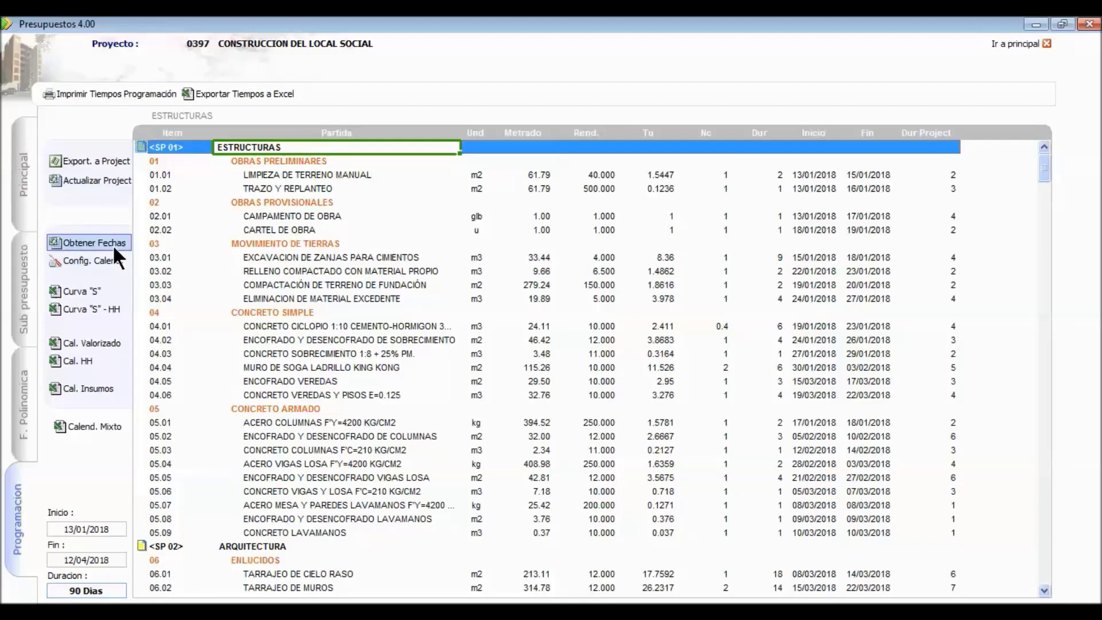
pyautogui.click(109, 260)
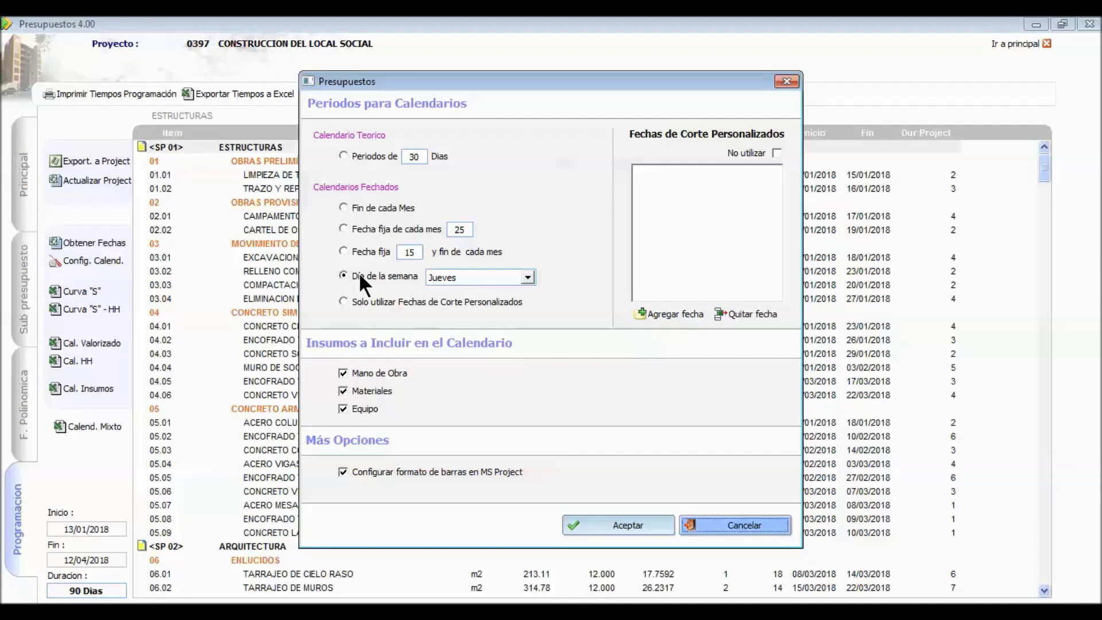
pyautogui.click(663, 527)
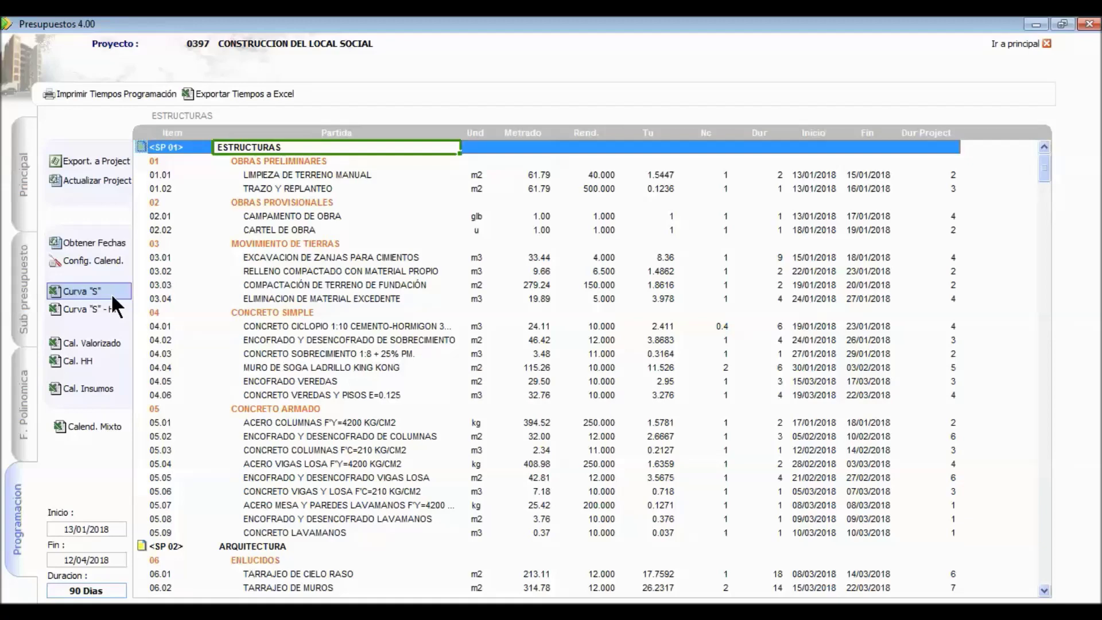
pyautogui.click(101, 341)
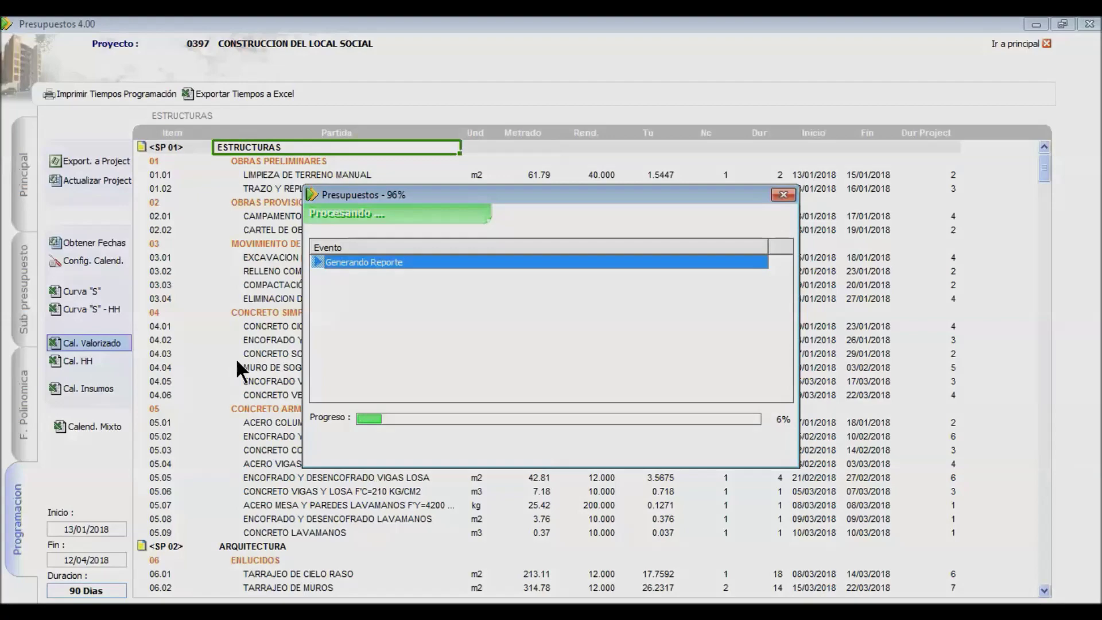